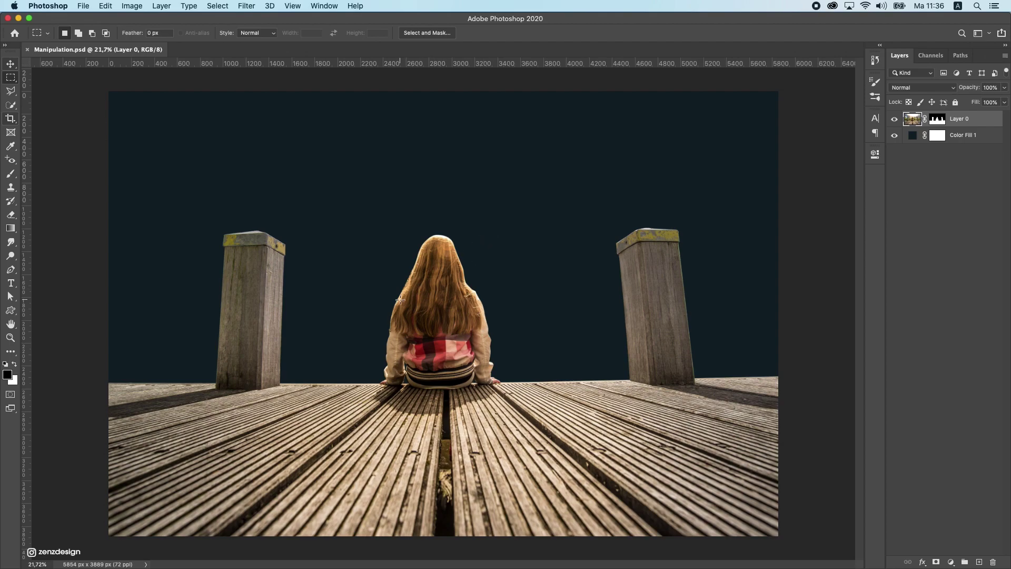
Apply the layer mask of Layer 0 permanently to the layer.
scroll(400, 300, "up", 3)
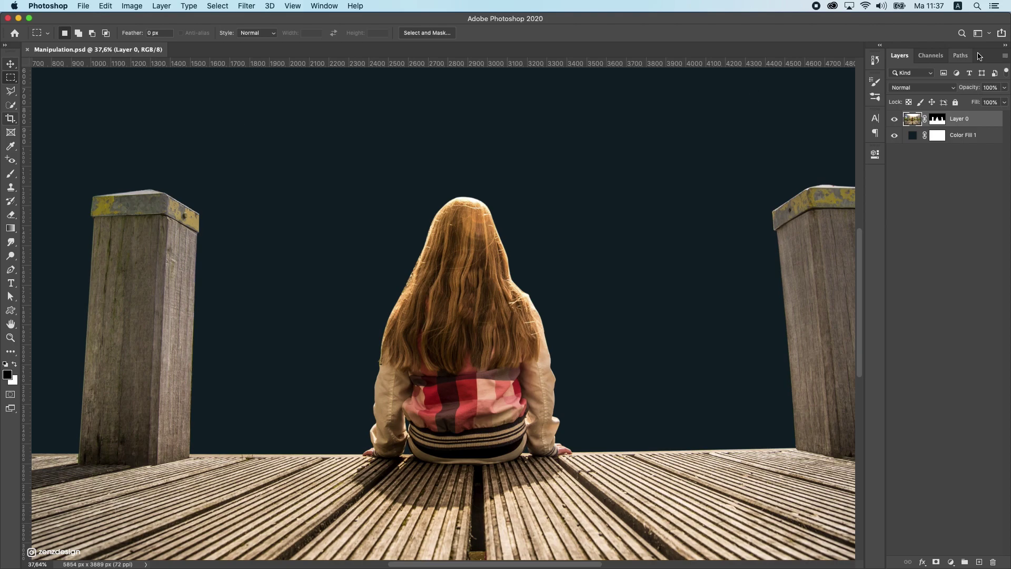
scroll(705, 245, "up", 2)
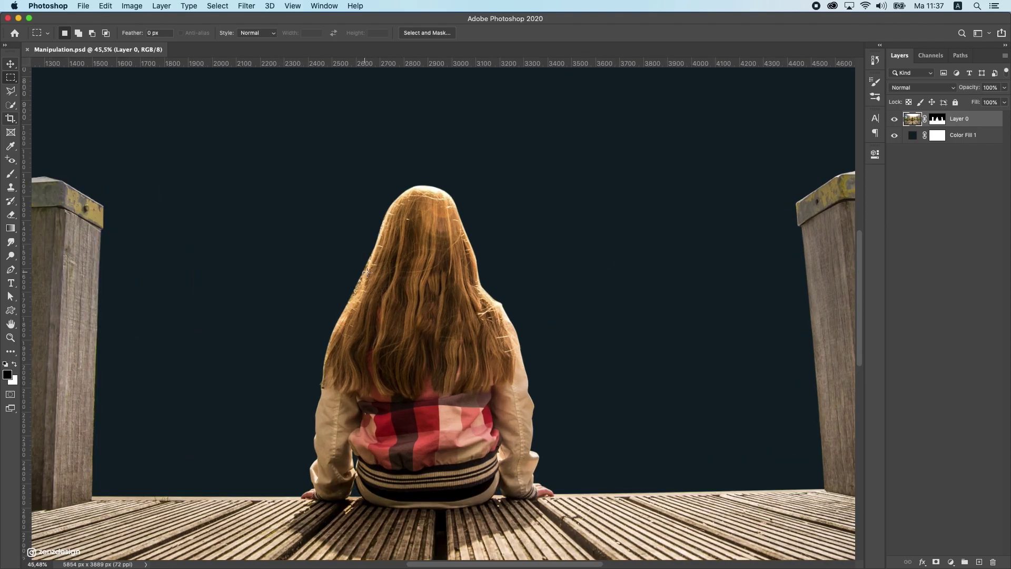
right_click(938, 120)
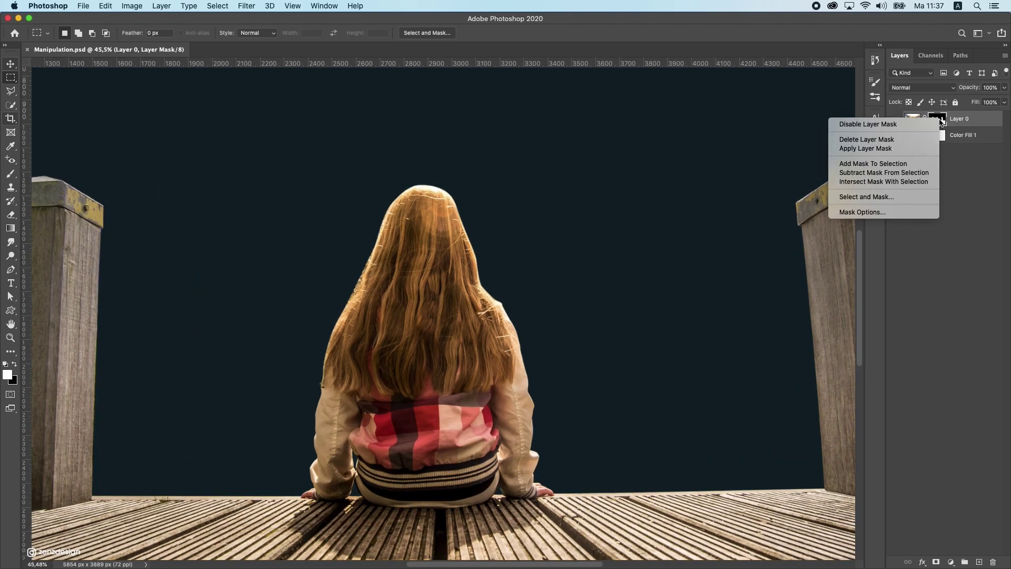
left_click(889, 148)
Switch to the Smudge tool with the 50 px textured brush and set its strength to 70%.
scroll(353, 312, "up", 2)
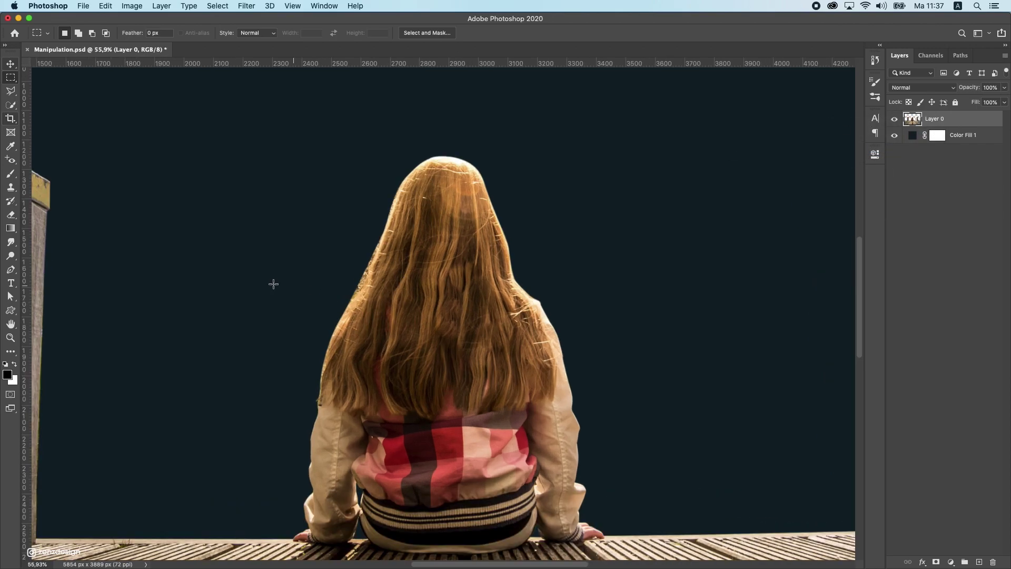
left_click(10, 241)
left_click(50, 263)
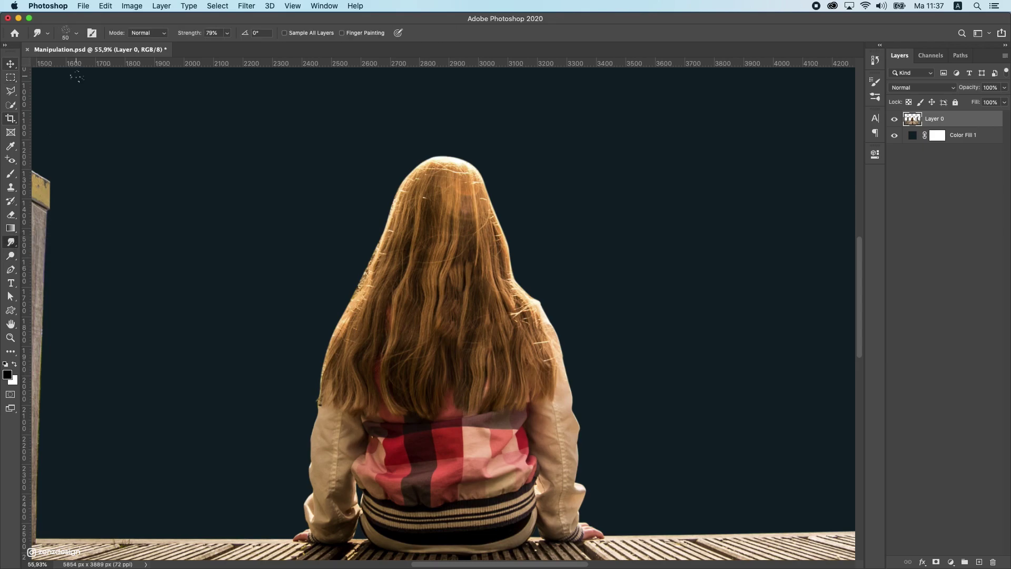
left_click(68, 33)
scroll(72, 254, "up", 5)
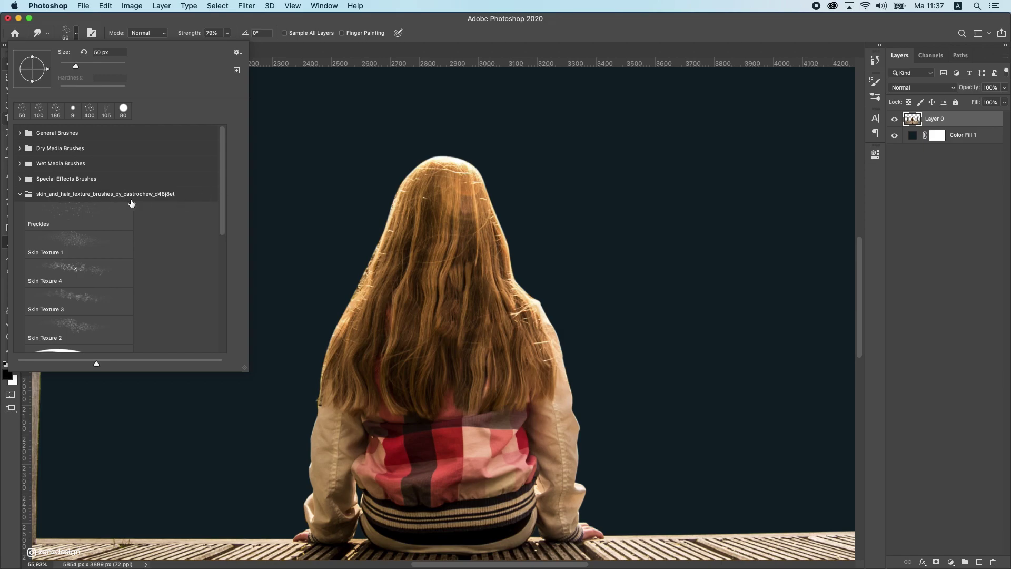
scroll(129, 211, "down", 2)
left_click(513, 25)
scroll(383, 251, "up", 3)
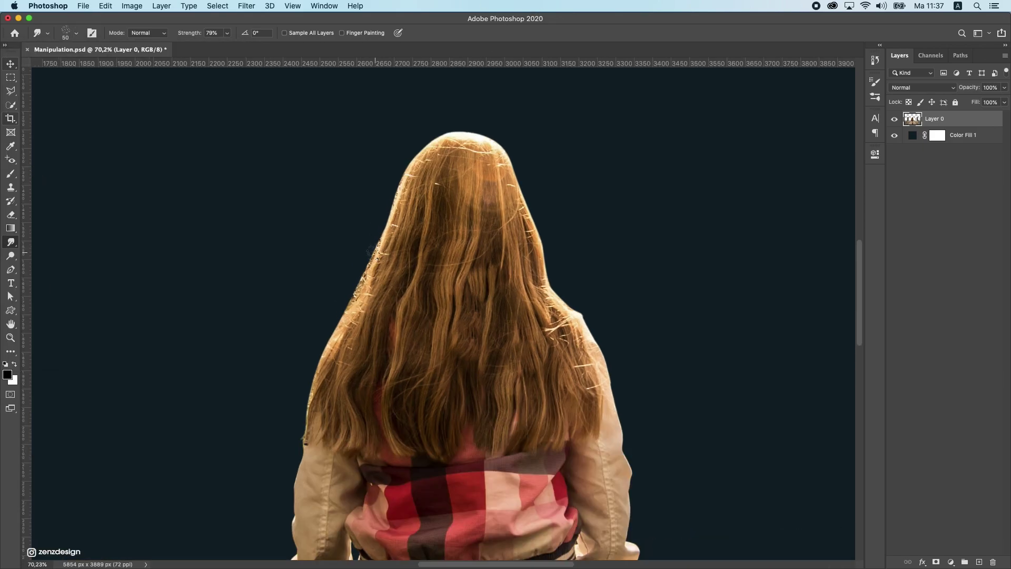
left_click(225, 34)
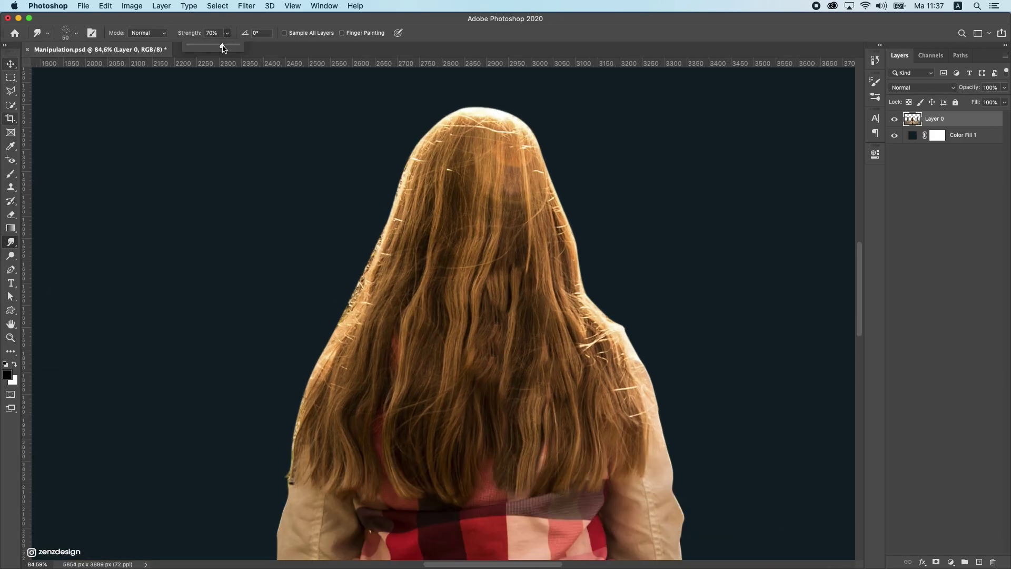
left_click(361, 23)
Smudge the left edge of the girl's hair outward and downward into loose strands, from mid-height to the tips.
scroll(353, 274, "up", 1)
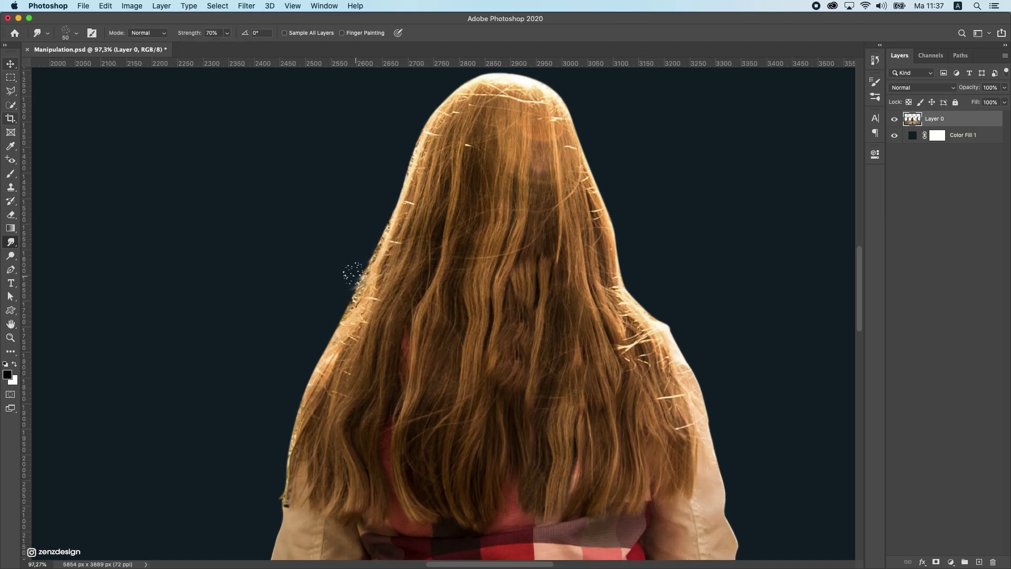
left_click_drag(357, 300, 257, 332)
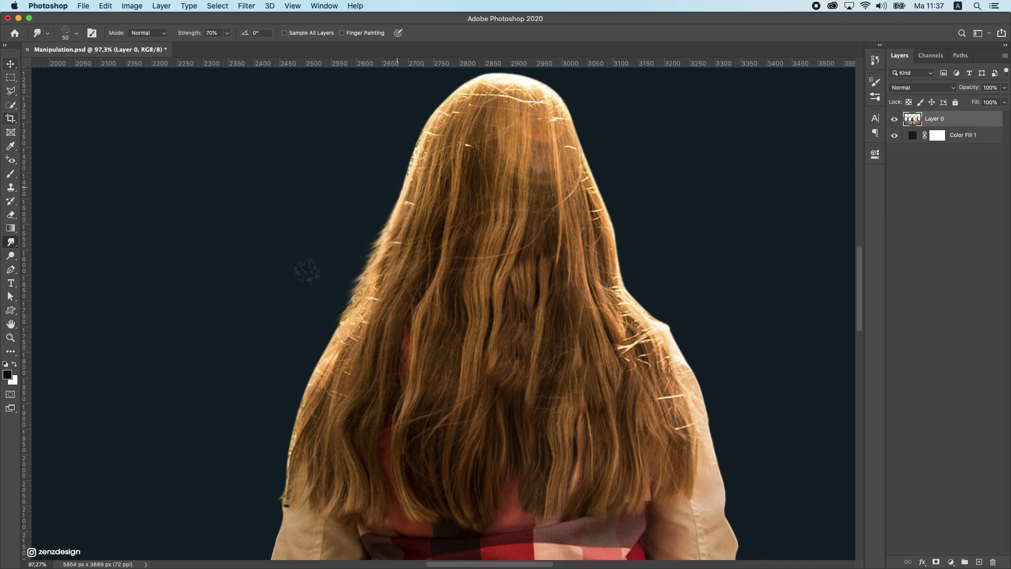
left_click_drag(395, 245, 285, 284)
mouse_move(378, 267)
left_mouse_down()
mouse_move(330, 293)
mouse_move(307, 323)
left_mouse_up()
left_click_drag(354, 297, 287, 333)
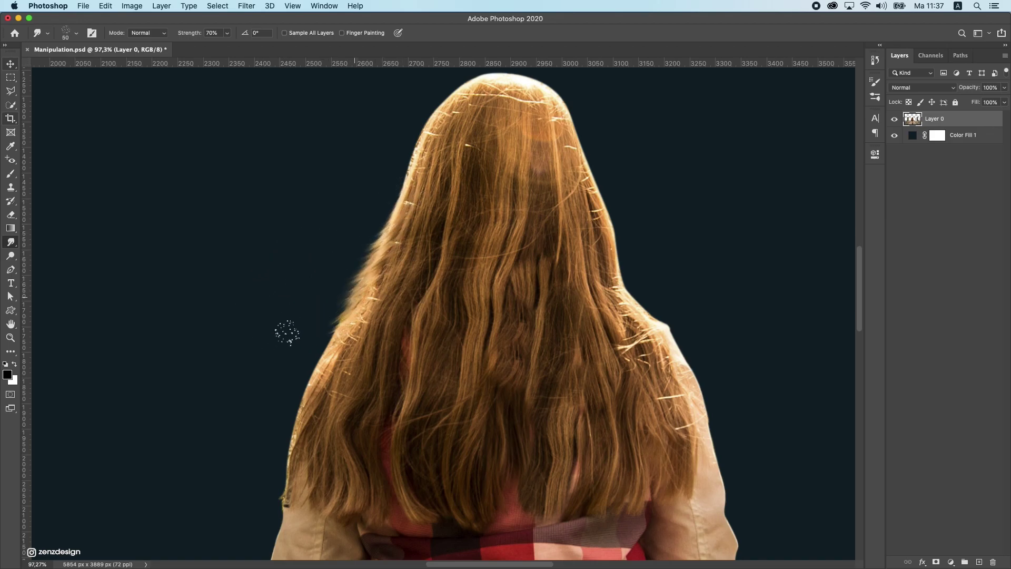
scroll(304, 342, "down", 2)
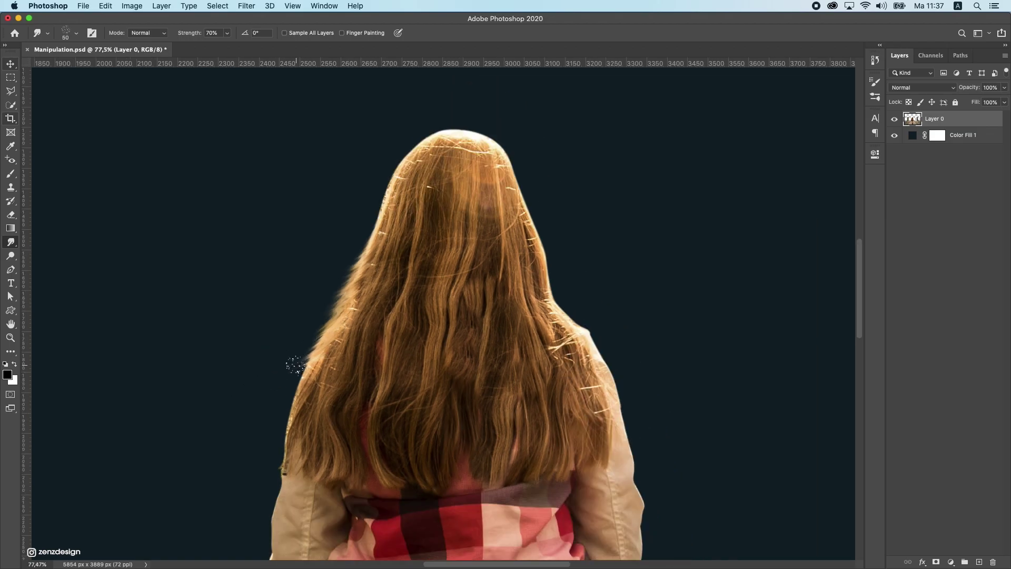
left_click_drag(239, 450, 290, 359)
left_click_drag(345, 310, 295, 370)
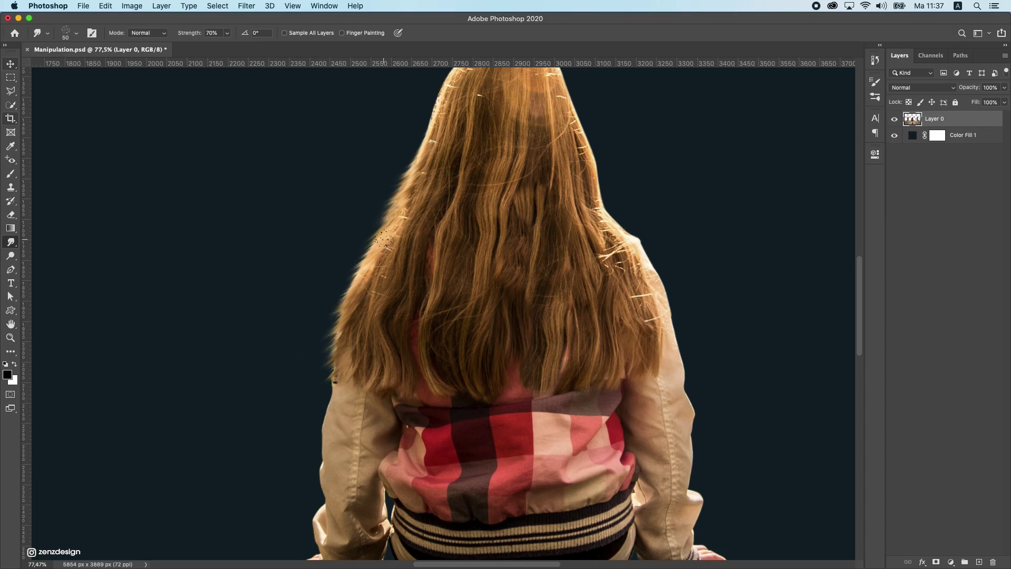
Smudge the upper-left edge of the hair outward into short strands, undoing unwanted strokes and reducing the brush to 35 px.
scroll(369, 269, "up", 3)
mouse_move(430, 215)
left_mouse_down()
mouse_move(374, 257)
mouse_move(383, 246)
left_mouse_up()
key("super+z")
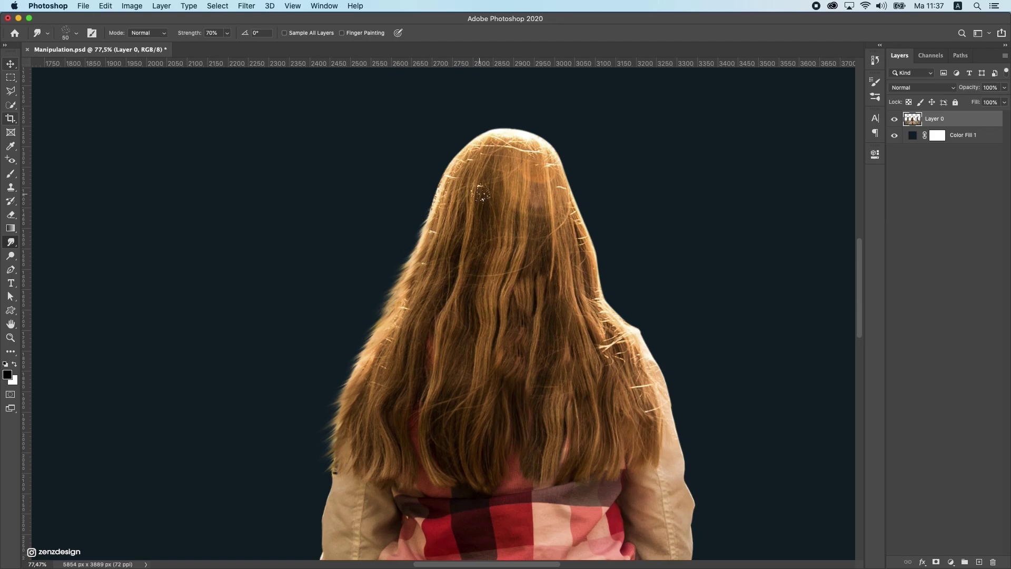
left_click_drag(476, 193, 413, 270)
key("super+z")
scroll(463, 226, "up", 2)
scroll(453, 219, "down", 3)
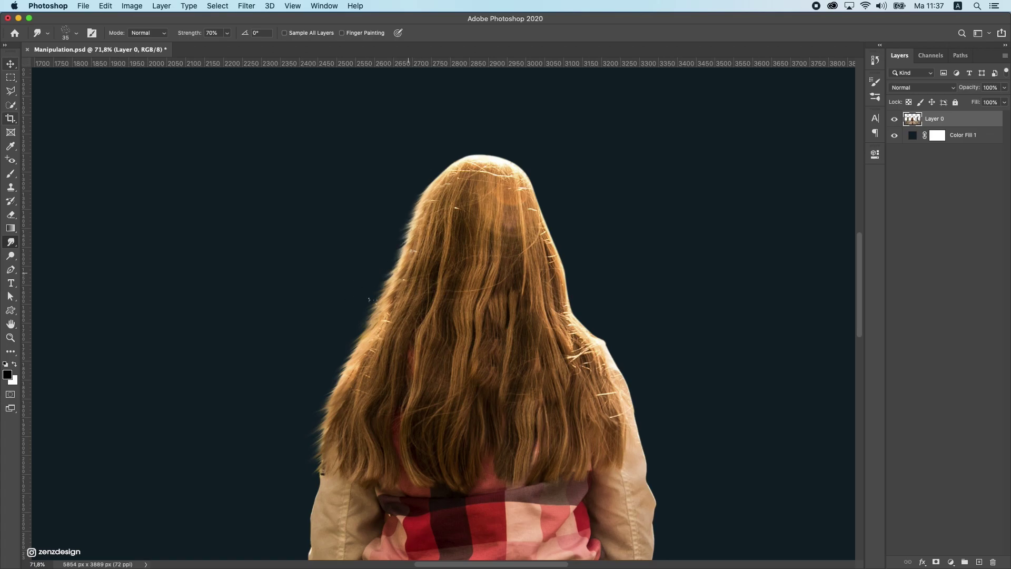
scroll(368, 298, "down", 4)
scroll(406, 311, "up", 3)
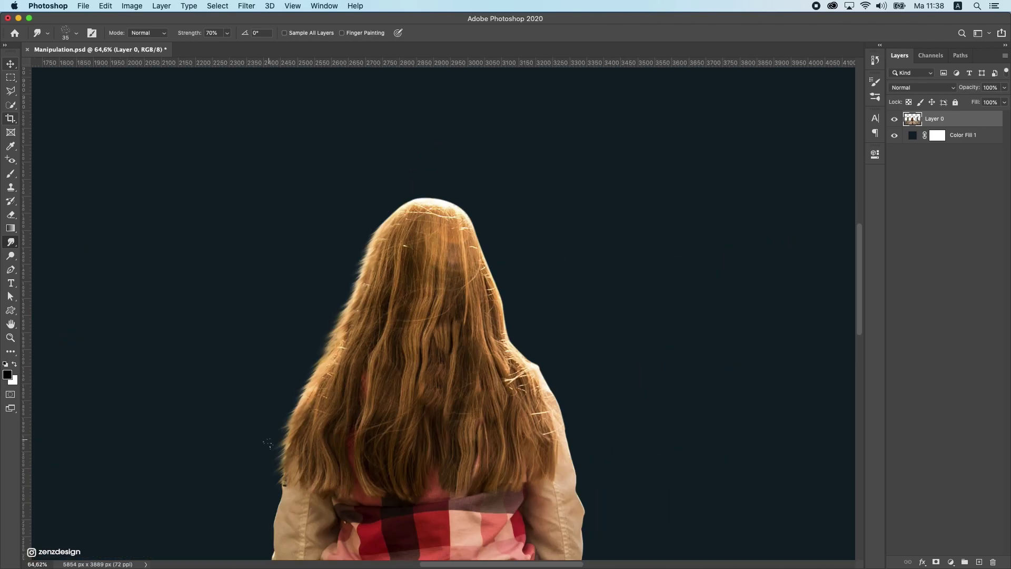
Set the smudge strength to 50% and the brush to 90 px, and pull softer strands from the hair's left edge.
scroll(258, 454, "down", 4)
left_click(226, 34)
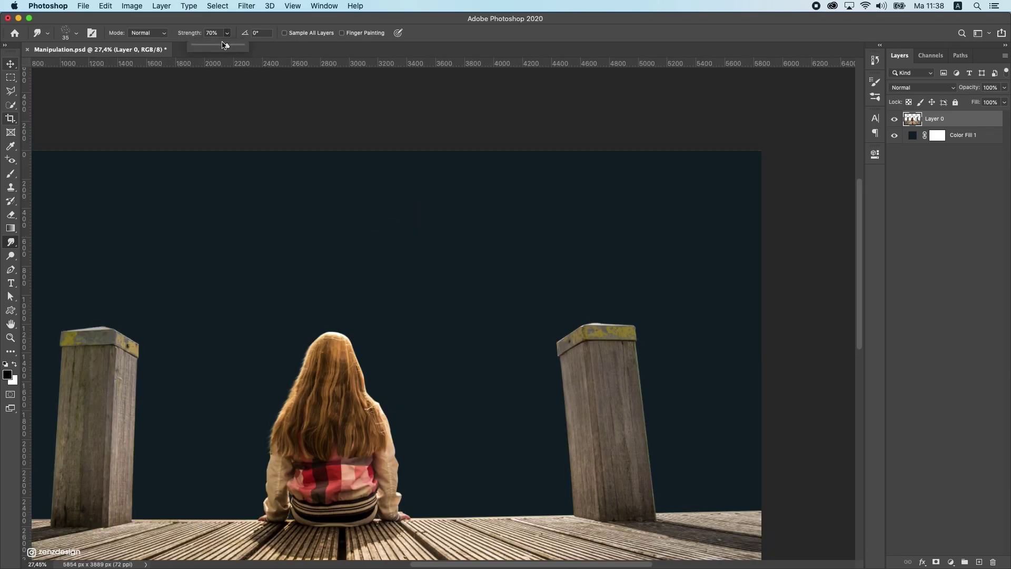
scroll(301, 338, "up", 4)
left_click_drag(320, 328, 419, 171)
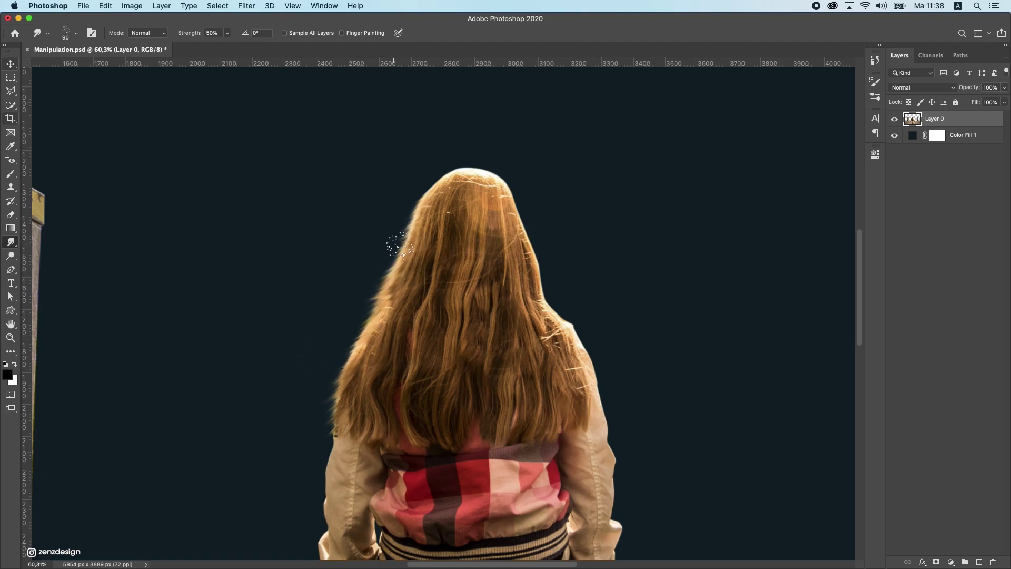
mouse_move(403, 249)
left_mouse_down()
mouse_move(363, 266)
mouse_move(321, 368)
left_mouse_up()
scroll(245, 395, "down", 8)
scroll(385, 298, "up", 5)
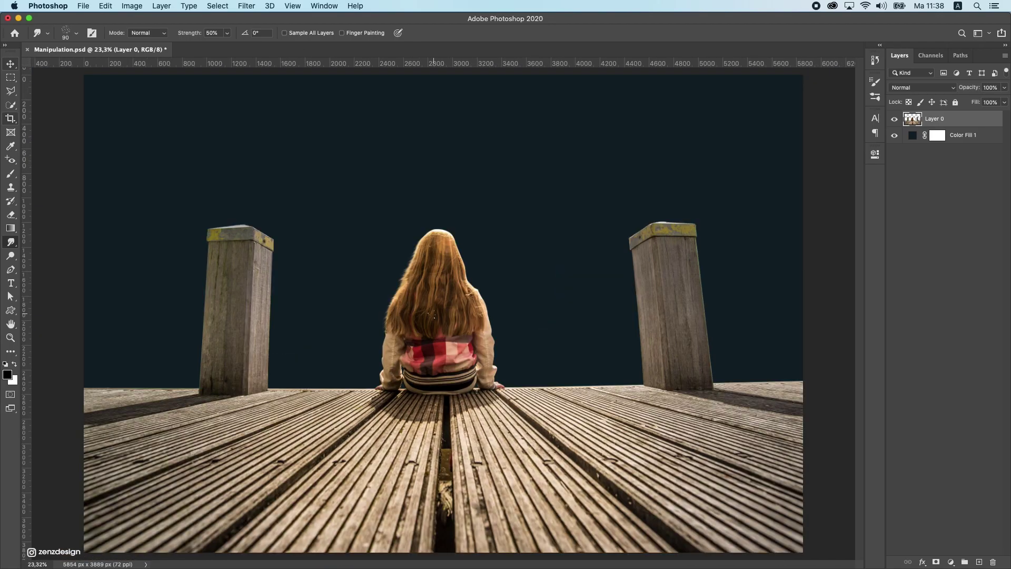
Smudge fine hair strands outward into the dark background along a close-up section of the left hair edge.
scroll(390, 290, "up", 12)
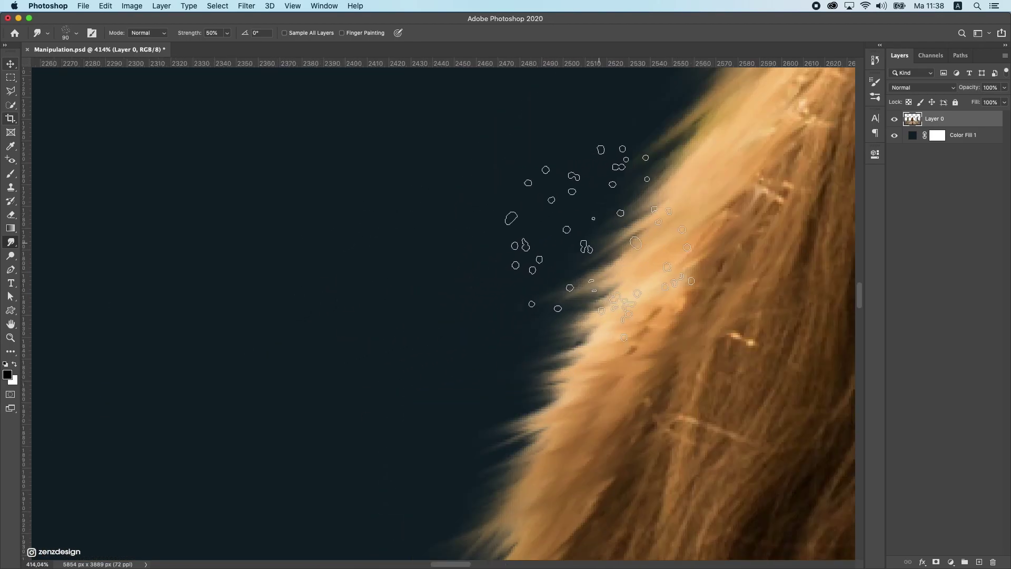
left_click_drag(609, 280, 336, 372)
left_click_drag(595, 306, 428, 340)
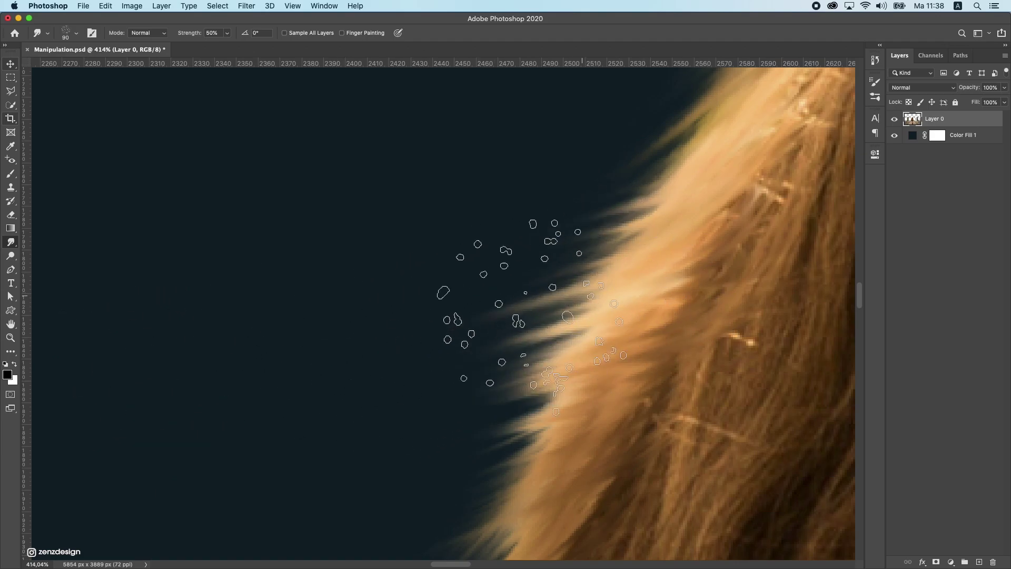
left_click_drag(530, 318, 191, 442)
left_click_drag(497, 363, 309, 437)
scroll(340, 395, "down", 11)
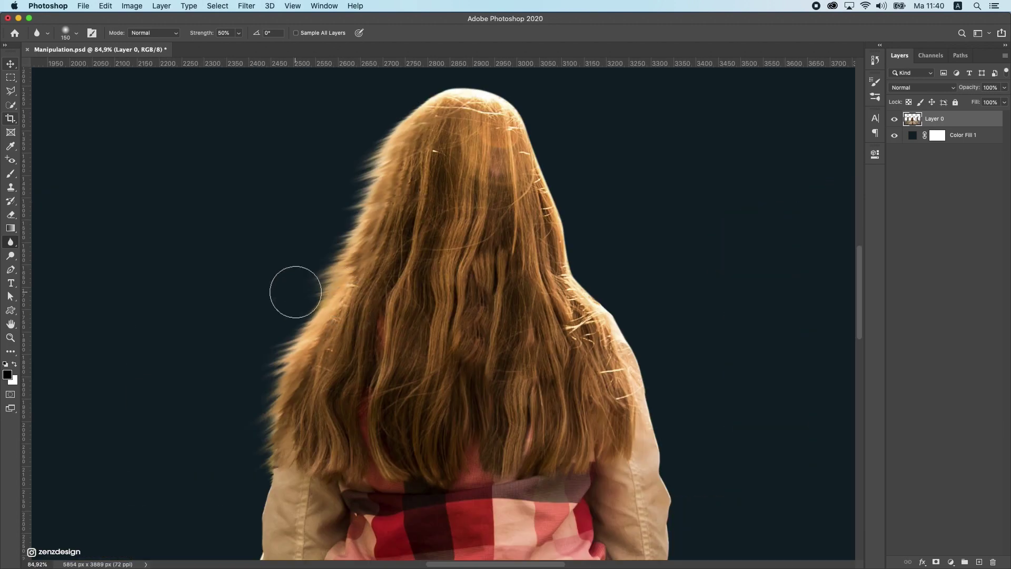
Soften the left side of the hair using the Blur tool with a 150 px brush at 51% strength.
scroll(344, 374, "up", 4)
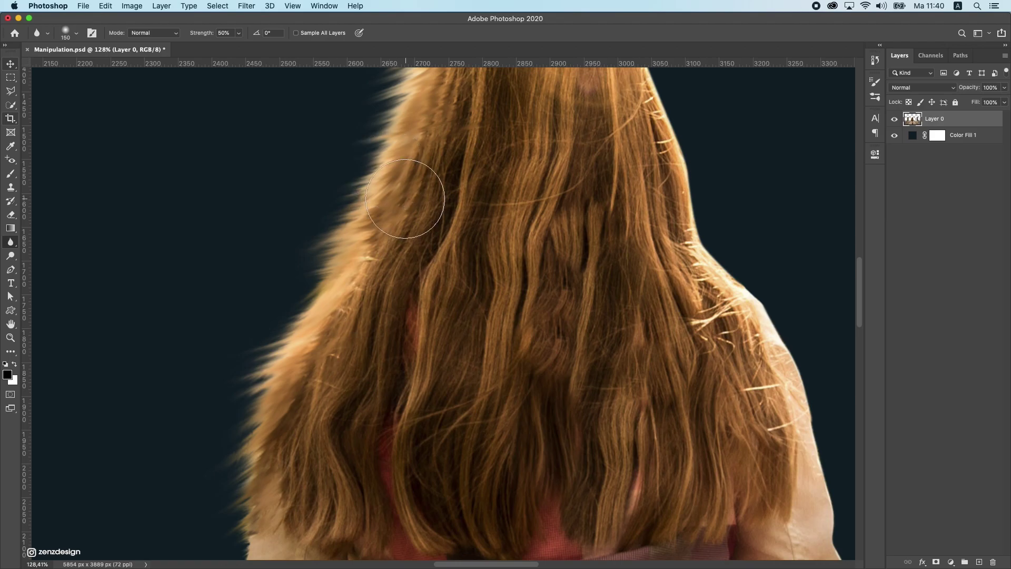
scroll(300, 324, "down", 2)
scroll(347, 328, "down", 2)
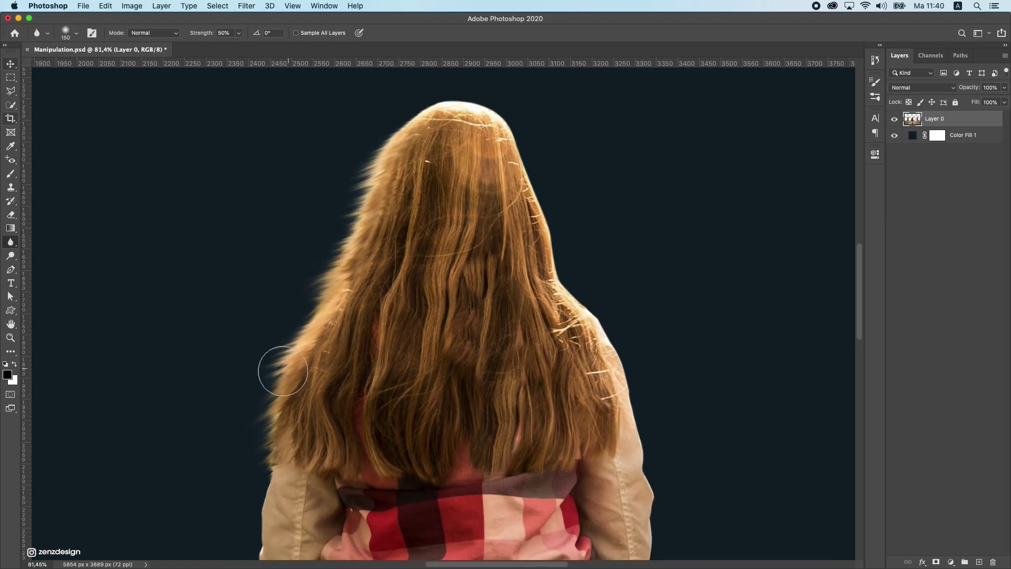
right_click(18, 244)
left_click(46, 241)
left_click(239, 33)
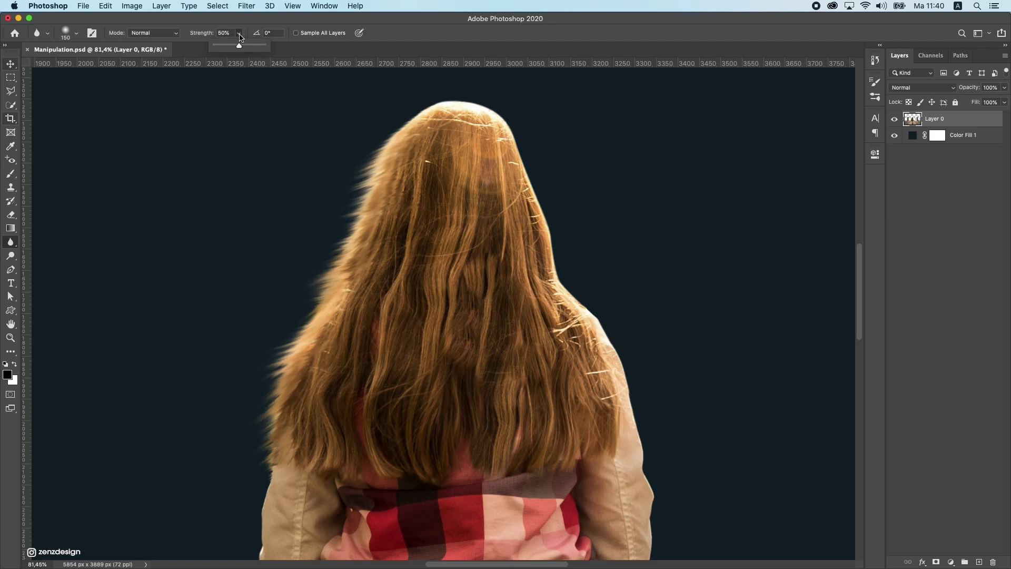
left_click(319, 367)
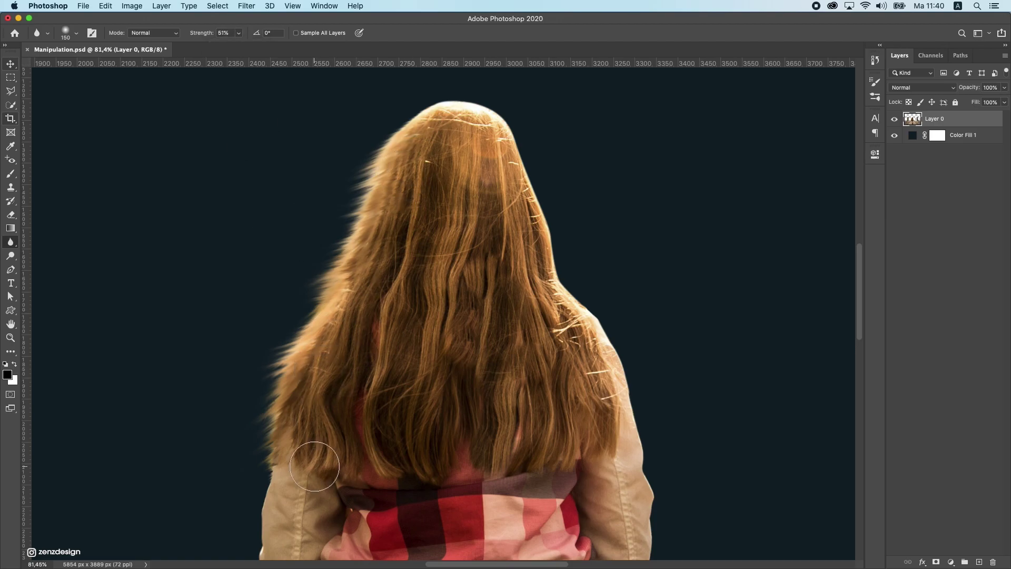
scroll(382, 255, "up", 2)
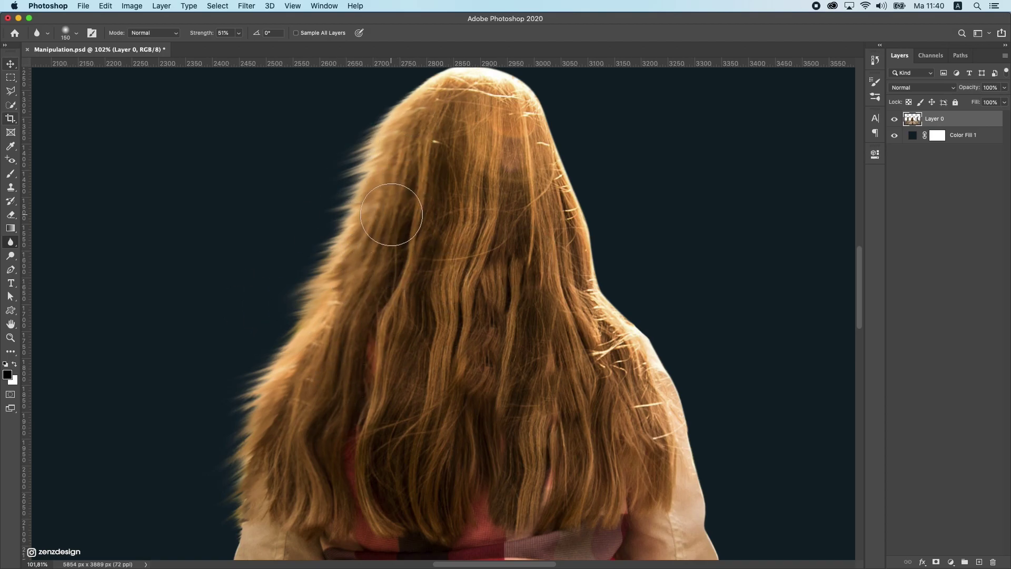
Lower the Blur tool strength to 25% and blur the smudged hair lightly.
left_click(238, 32)
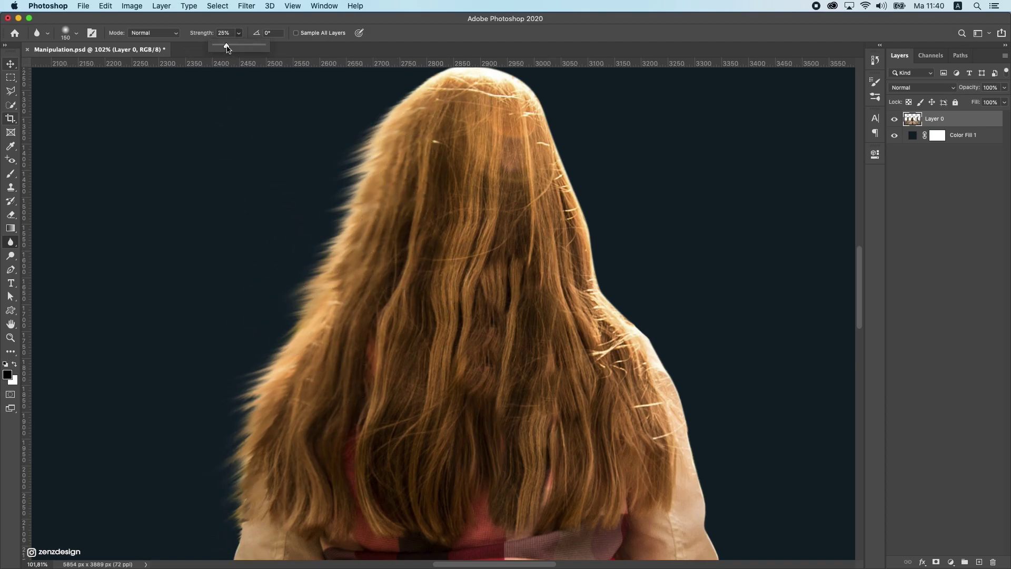
left_click_drag(526, 315, 550, 172)
mouse_move(415, 299)
left_mouse_down()
mouse_move(431, 145)
mouse_move(335, 376)
left_mouse_up()
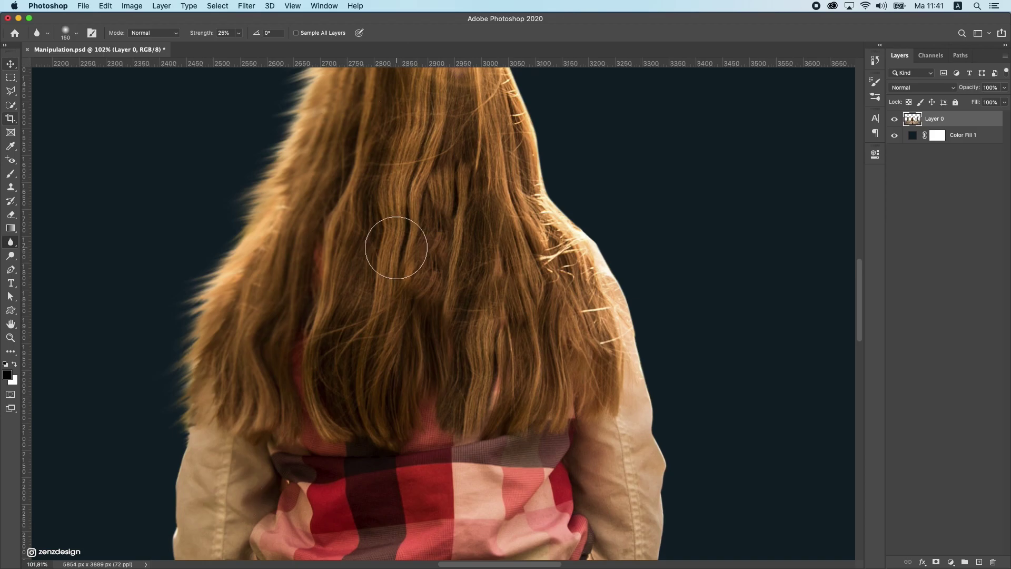
Examine the retouched hair edge against the dark background, both up close and in the full composition.
scroll(396, 247, "down", 5)
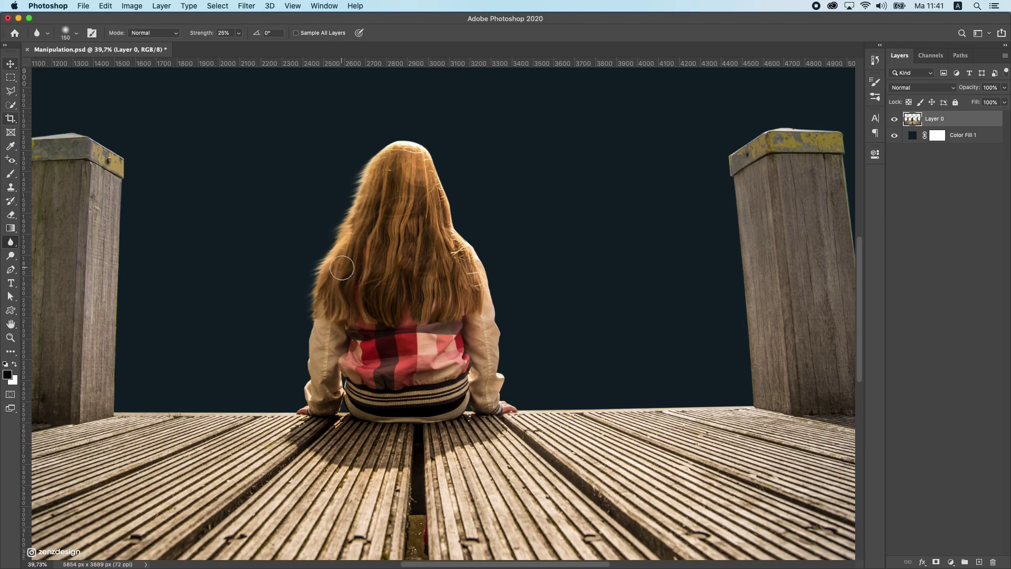
scroll(342, 267, "up", 2)
scroll(355, 255, "down", 5)
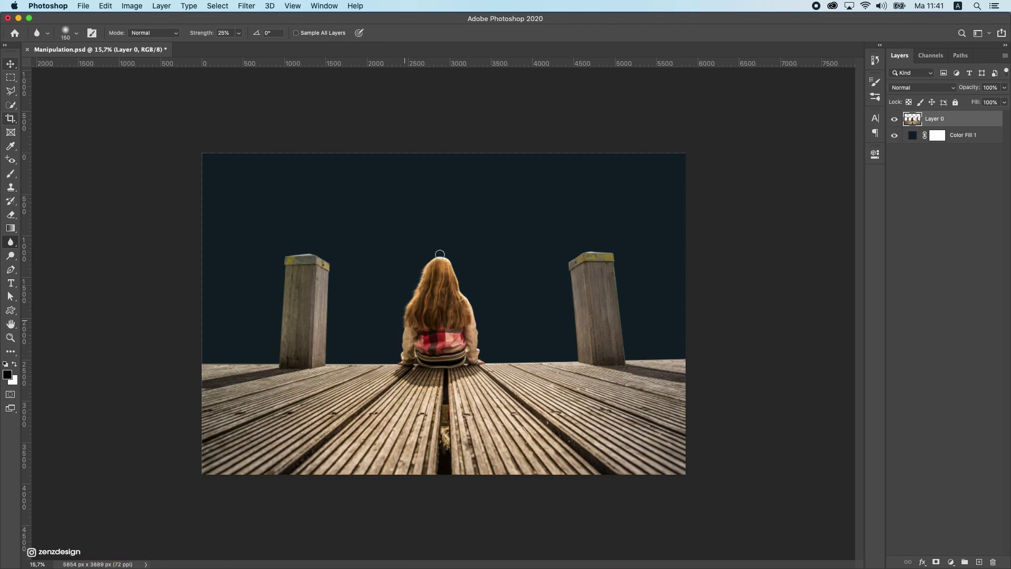
scroll(414, 319, "up", 5)
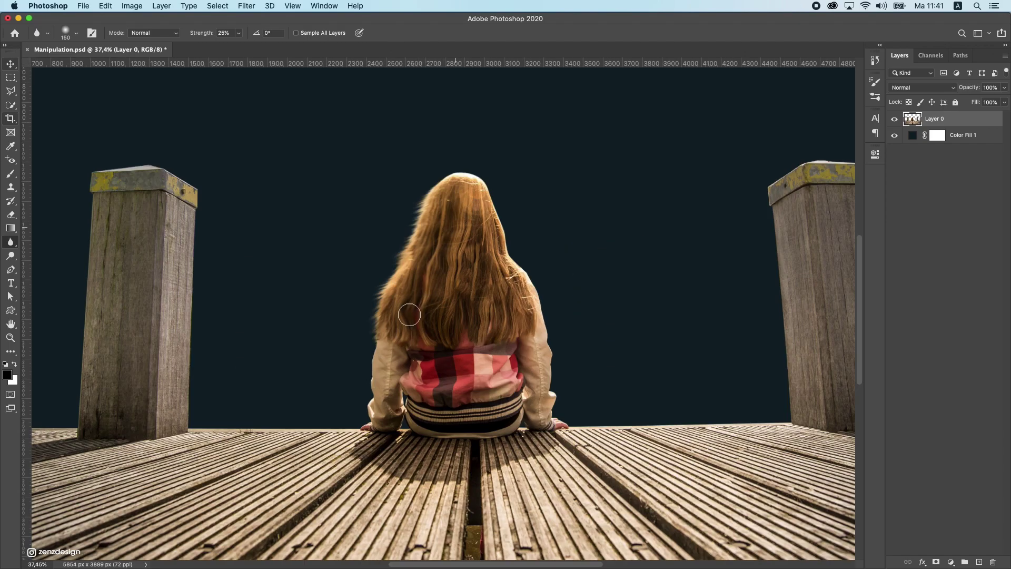
scroll(454, 216, "up", 1)
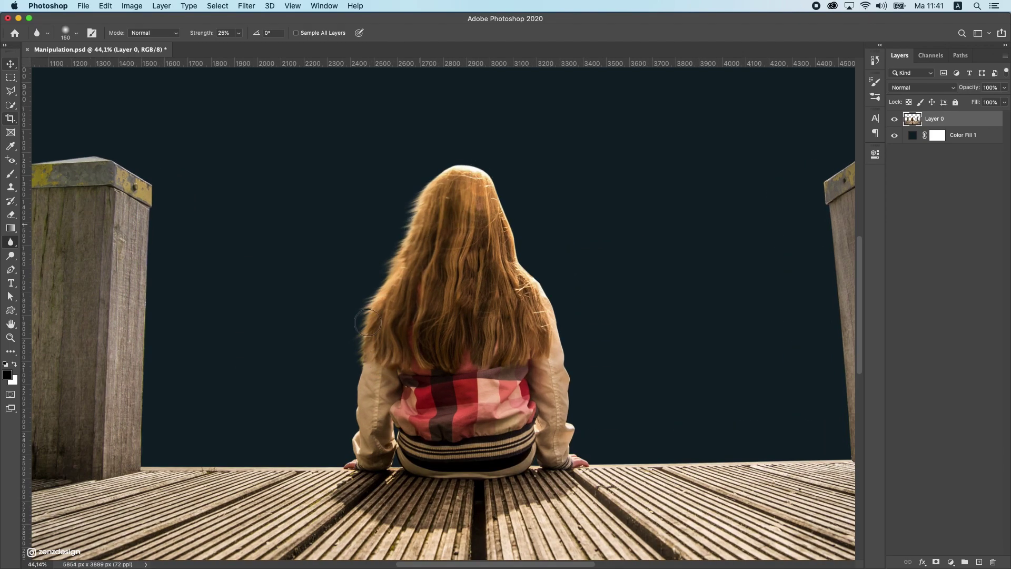
scroll(368, 322, "down", 5)
scroll(350, 347, "up", 4)
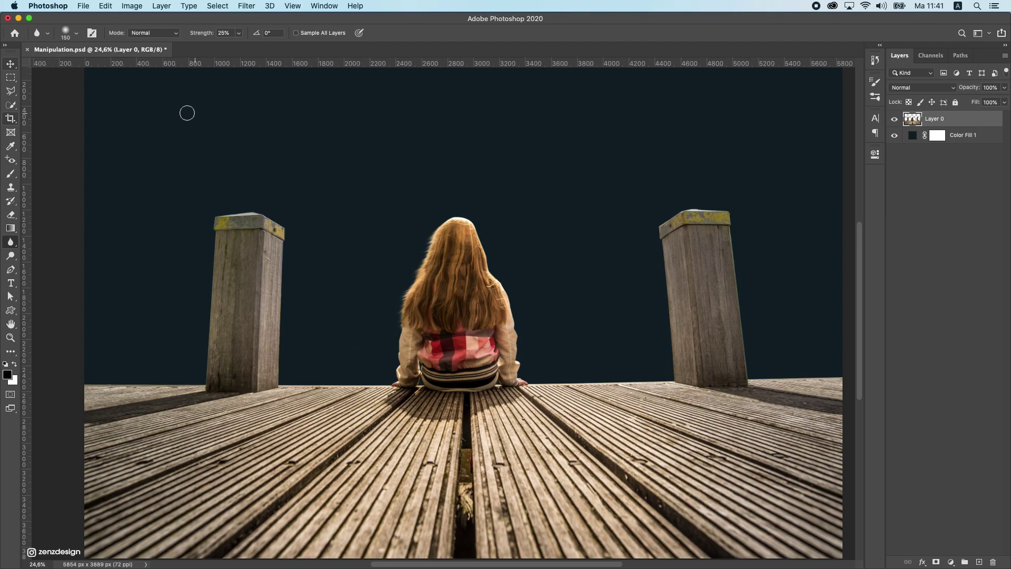
scroll(587, 308, "up", 4)
scroll(323, 276, "down", 6)
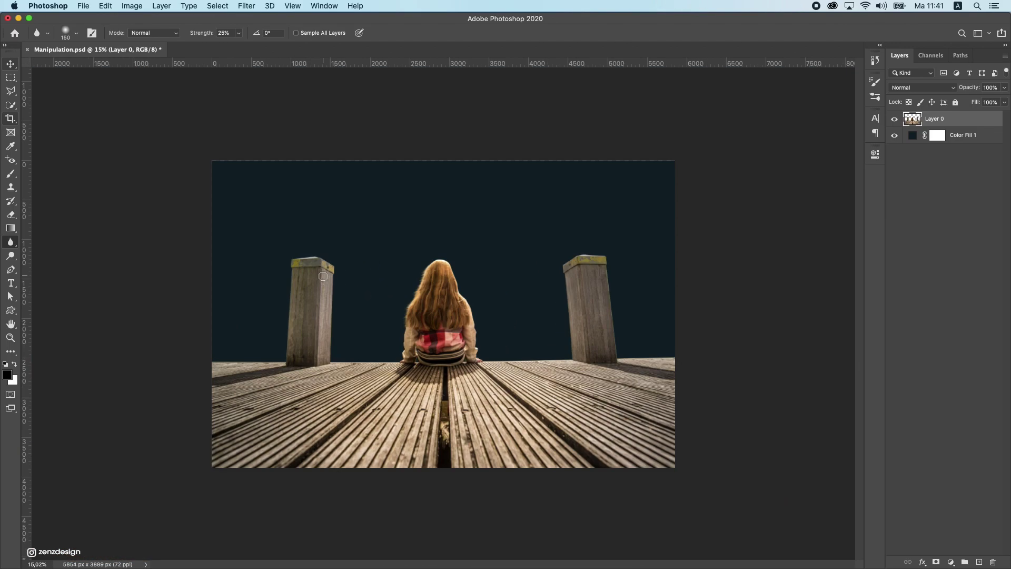
Create a new document 1920 px wide and 1080 px high at 72 pixels/inch.
scroll(492, 266, "up", 1)
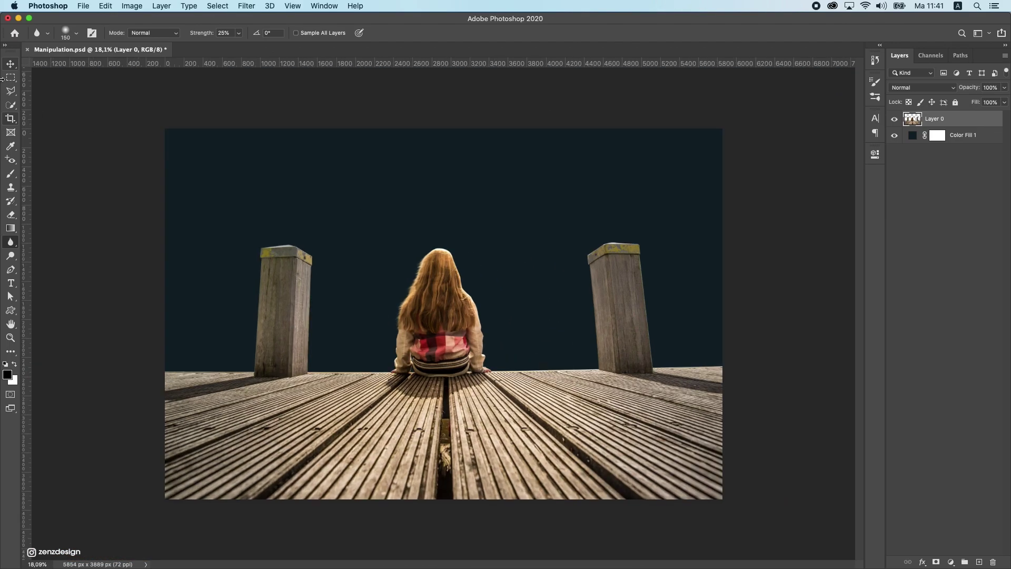
left_click(12, 66)
key("super+n")
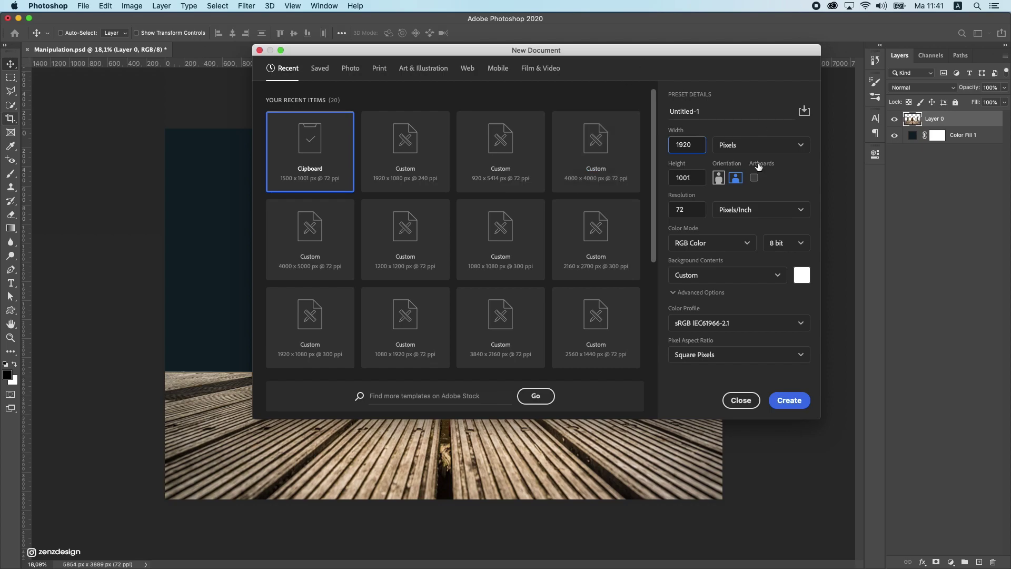
key("Tab")
type("1080")
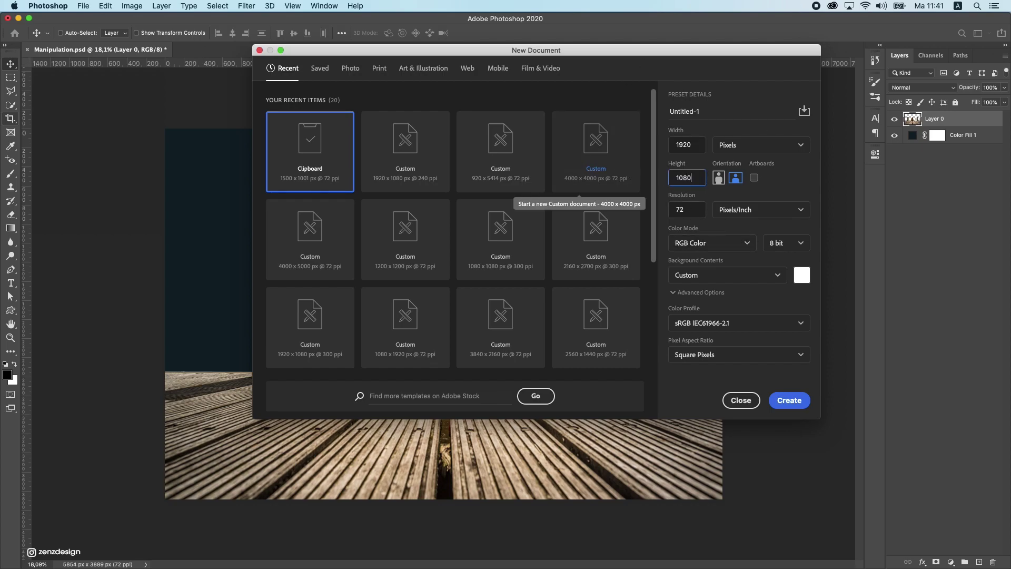
left_click(790, 400)
Convert the cut-out girl layer in Manipulation.psd to a smart object and copy it into the new document.
left_click(100, 49)
right_click(987, 120)
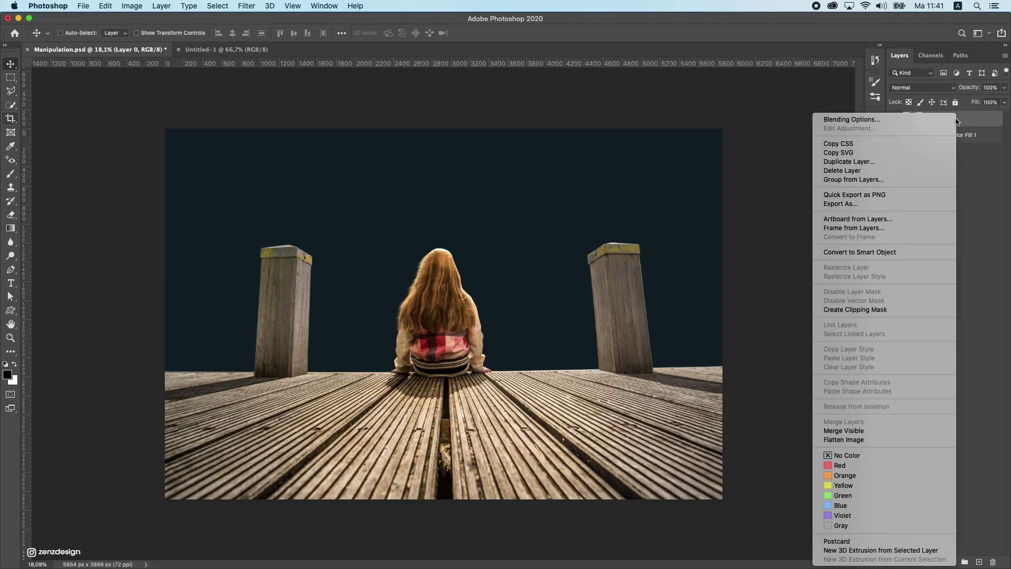
left_click(833, 251)
left_click_drag(441, 242, 463, 324)
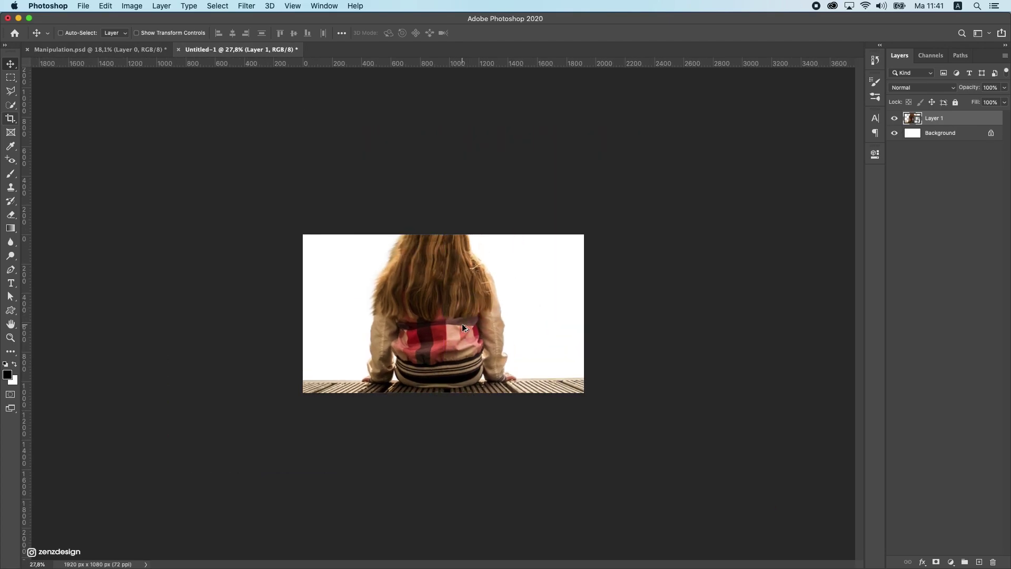
Scale the girl and pier layer to 55.37% and shift it slightly left of the canvas centre.
scroll(468, 316, "down", 2)
key("super+y")
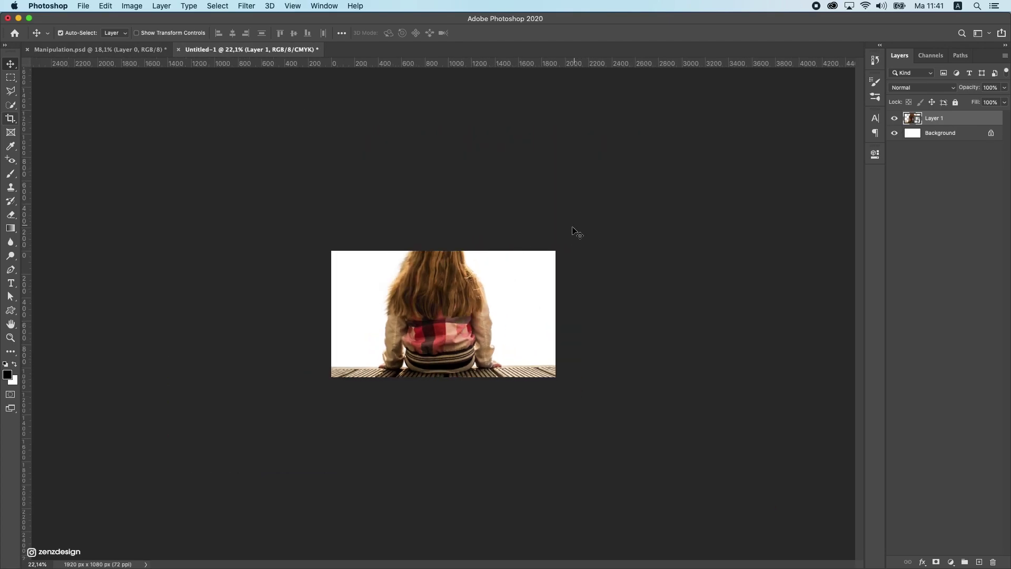
key("super+t")
left_click_drag(785, 207, 529, 277)
scroll(489, 330, "up", 4)
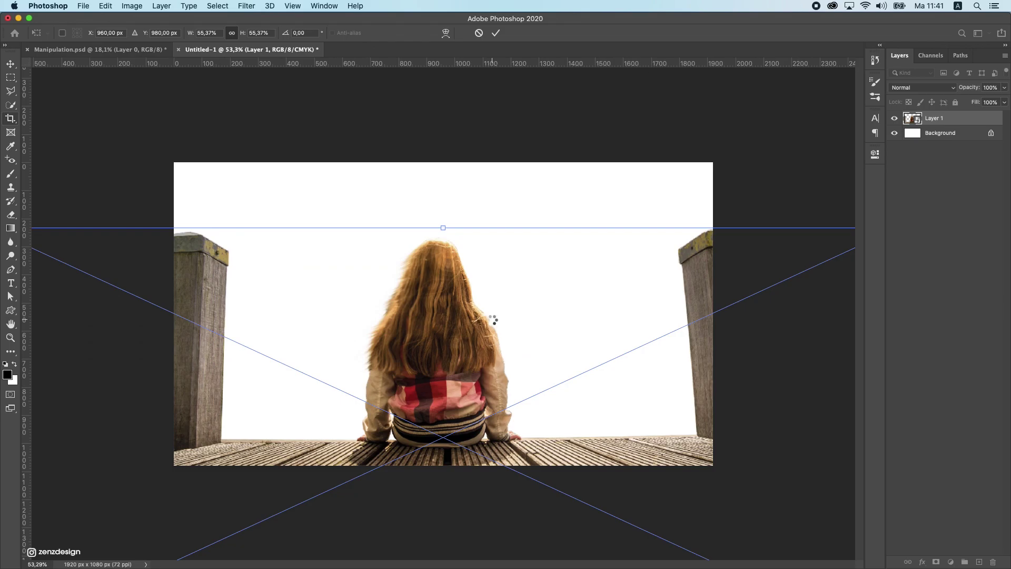
key("Return")
scroll(464, 316, "down", 3)
scroll(428, 307, "up", 1)
key("j")
left_click(11, 63)
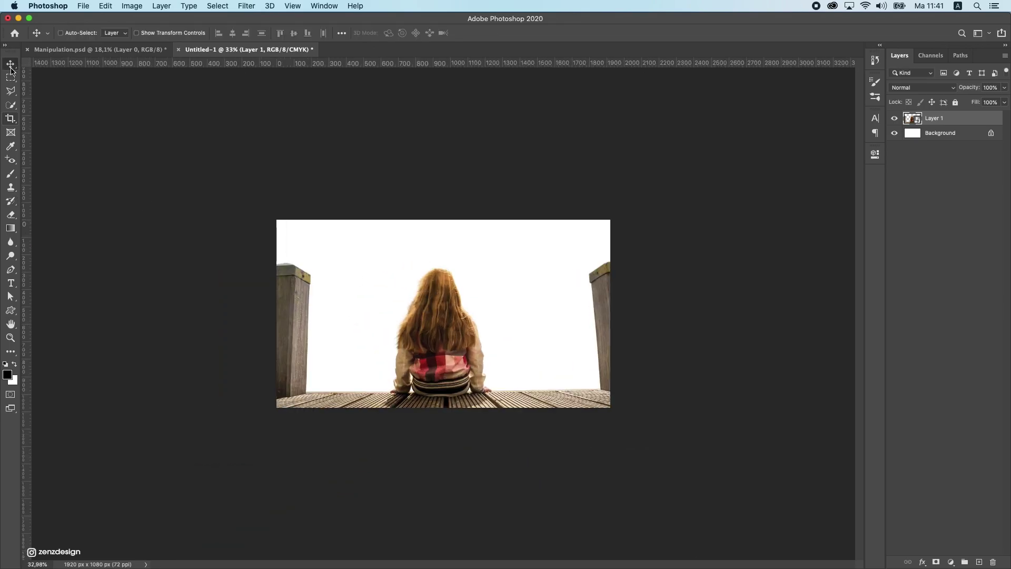
left_click_drag(551, 282, 547, 281)
Add a black Solid Color fill layer directly above the white Background.
left_click(954, 135)
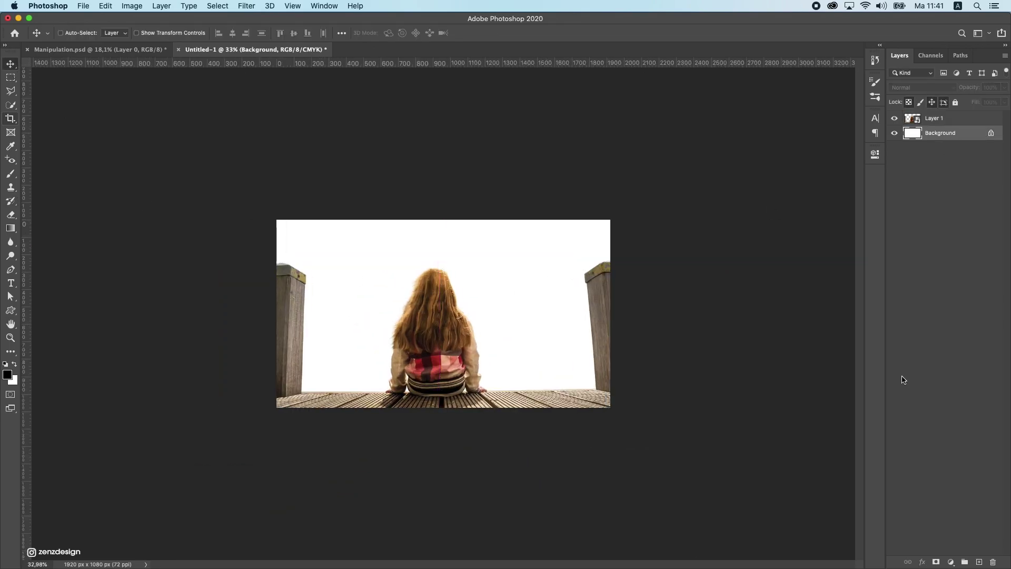
left_click(946, 563)
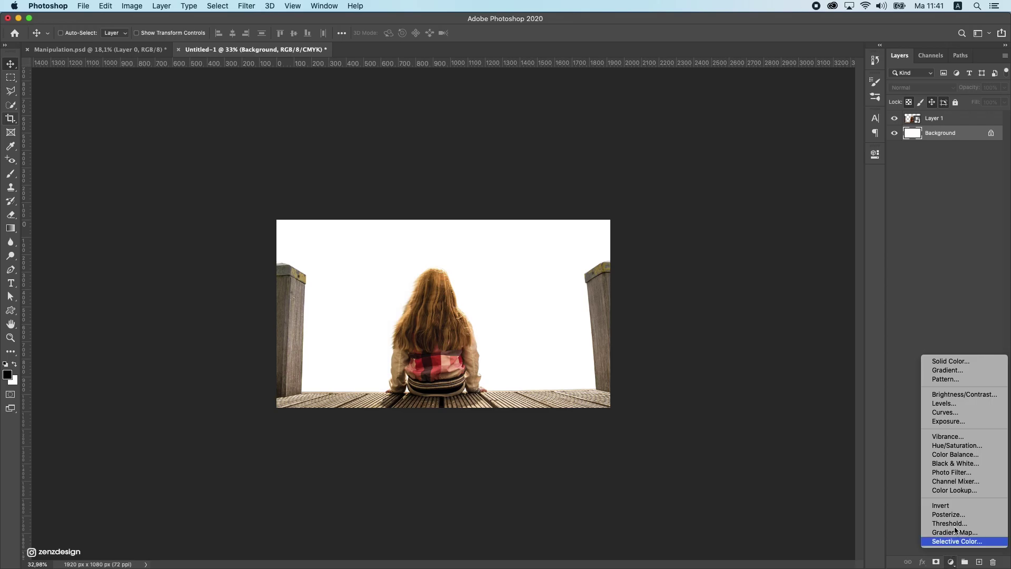
left_click(962, 361)
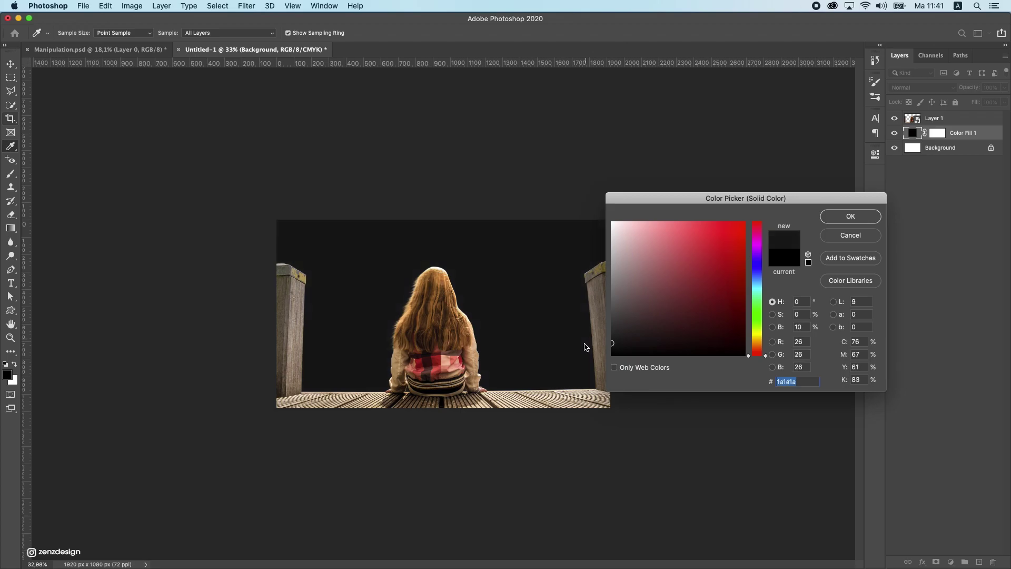
left_click(868, 220)
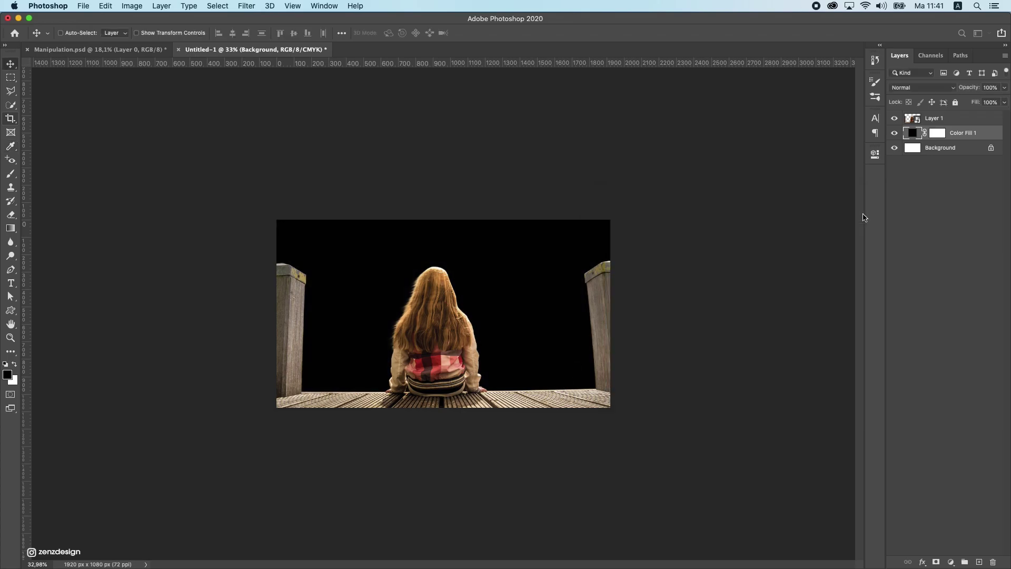
Place the sunset sky photo behind the girl, scale it to 59.02% and lower it until its red clouds meet the pier.
left_click_drag(426, 282, 426, 282)
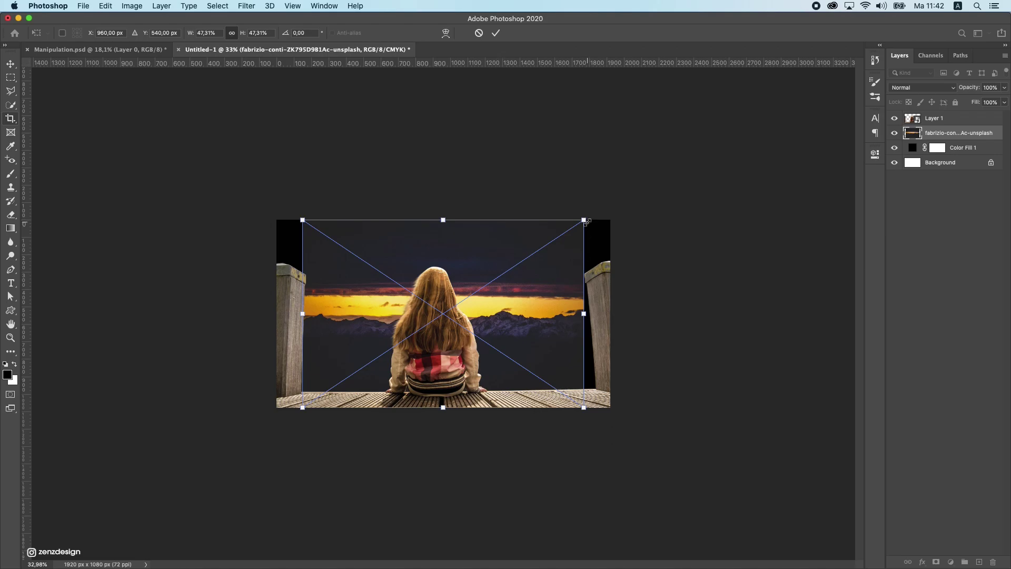
left_click_drag(586, 222, 619, 197)
left_click_drag(542, 305, 528, 408)
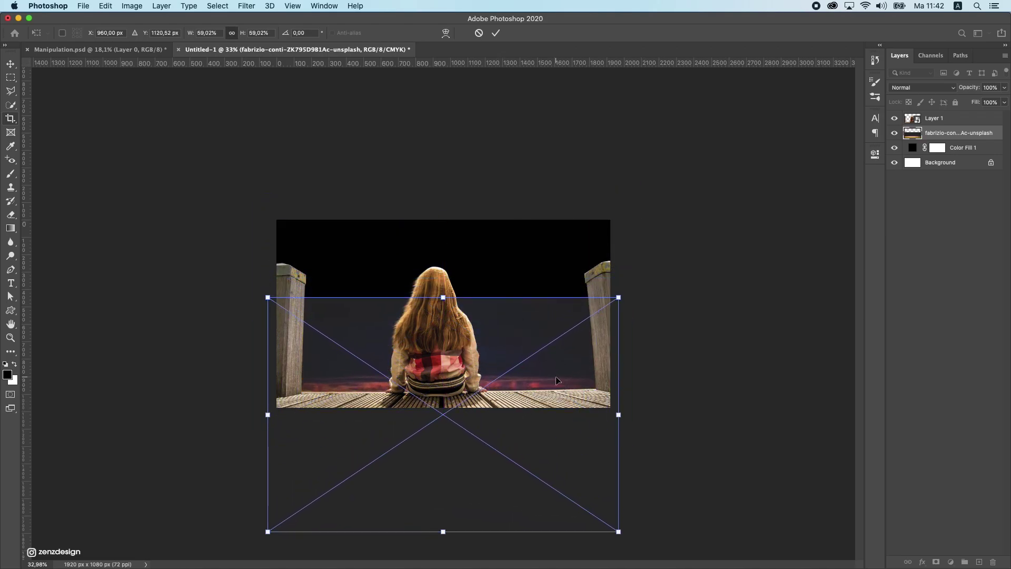
key("Return")
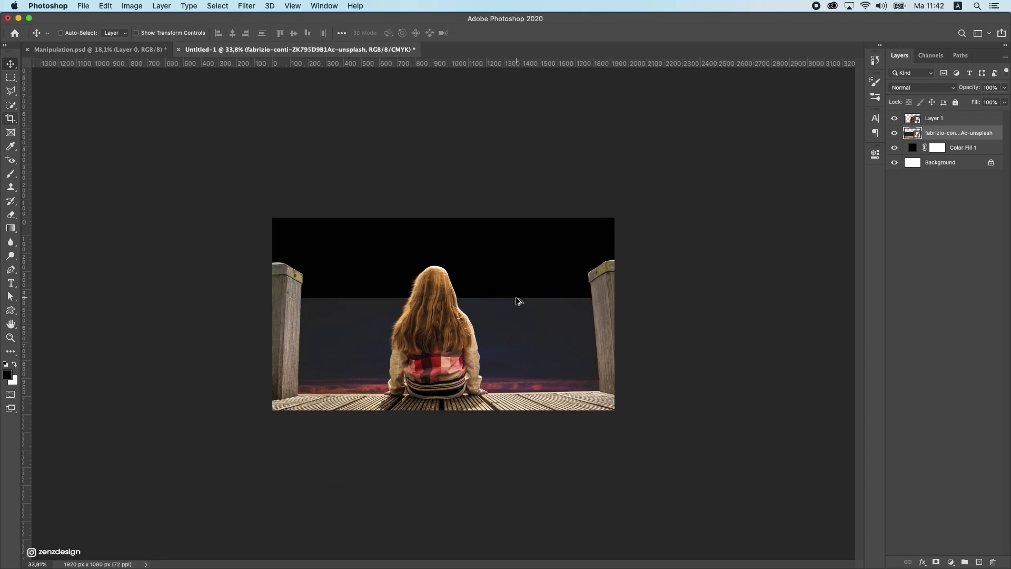
Darken the sunset sky layer with Levels by sampling the dark sky right of the girl as the black point.
key("super+0")
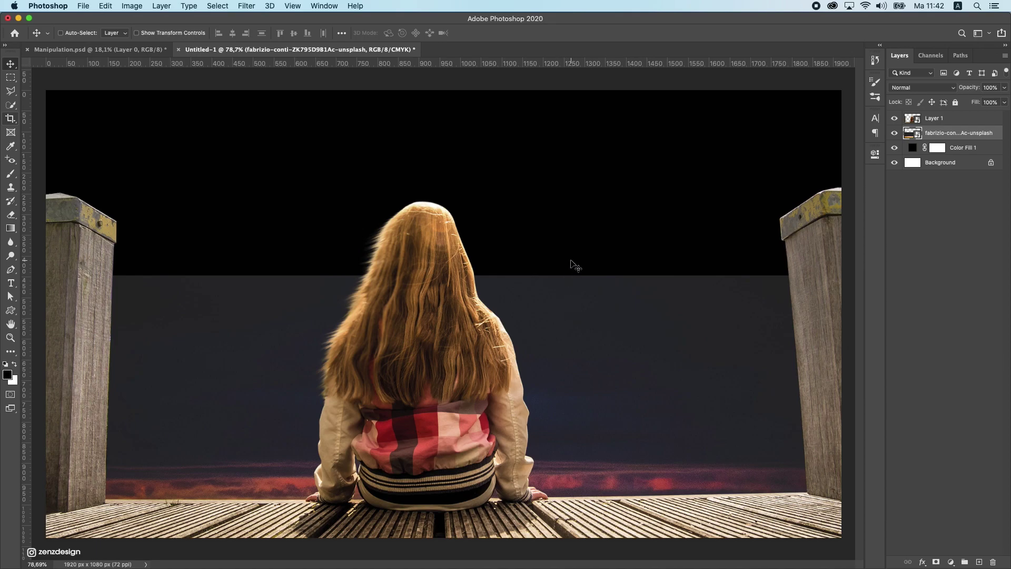
key("super+l")
left_click_drag(521, 132, 675, 87)
left_click(724, 191)
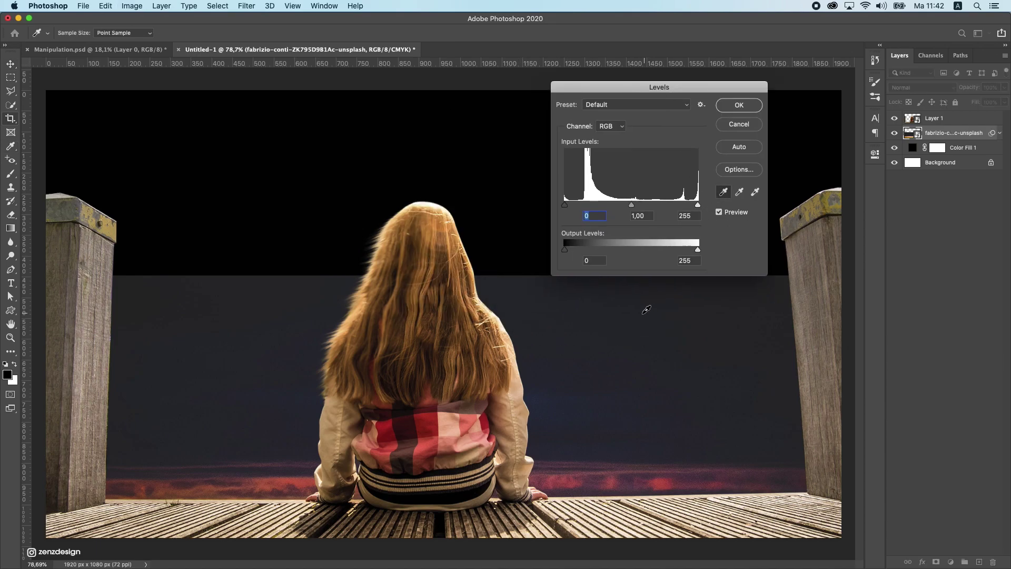
left_click(644, 312)
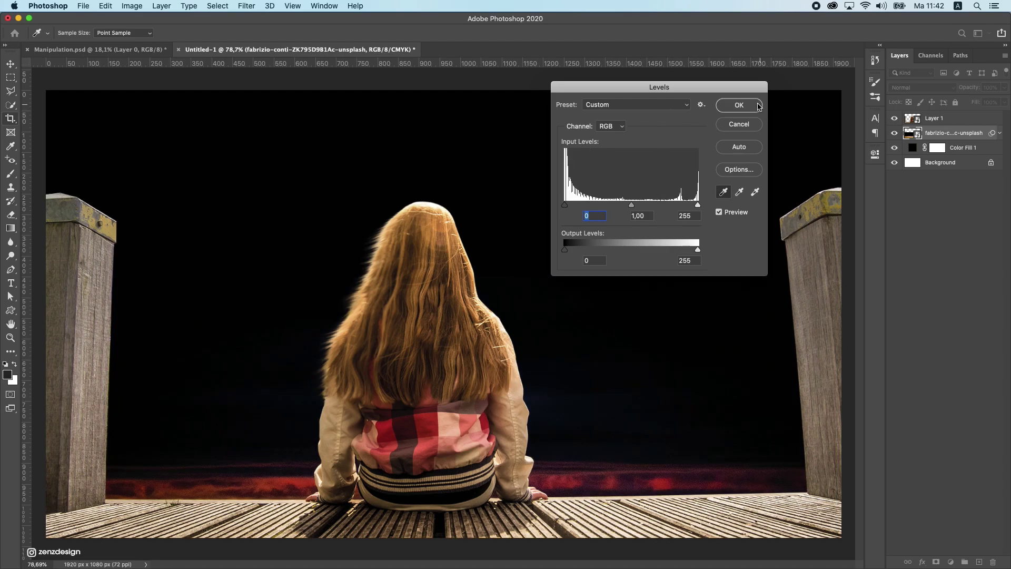
left_click(739, 105)
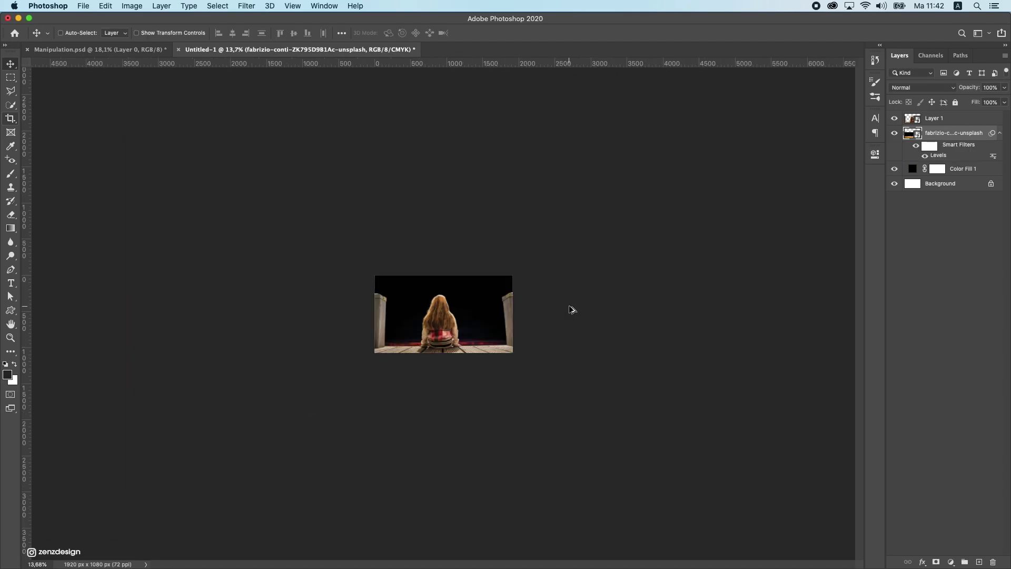
Place the full-moon photo behind the girl, enlarge it and position the moon in the sky to her right.
left_click_drag(571, 309, 520, 311)
scroll(511, 312, "up", 5)
scroll(504, 311, "up", 2)
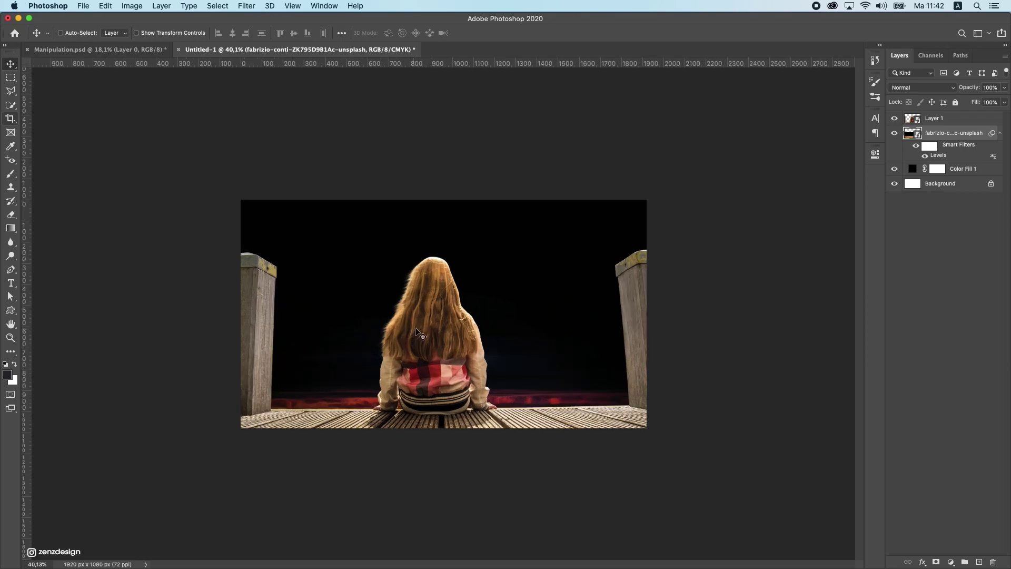
key("super+Tab")
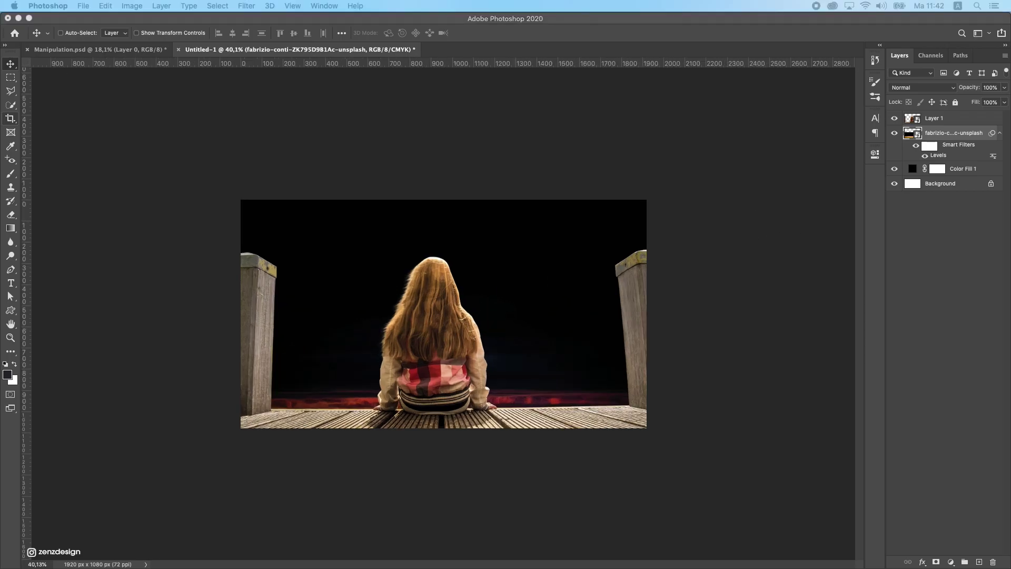
left_click_drag(1010, 170, 368, 318)
left_click_drag(446, 306, 507, 335)
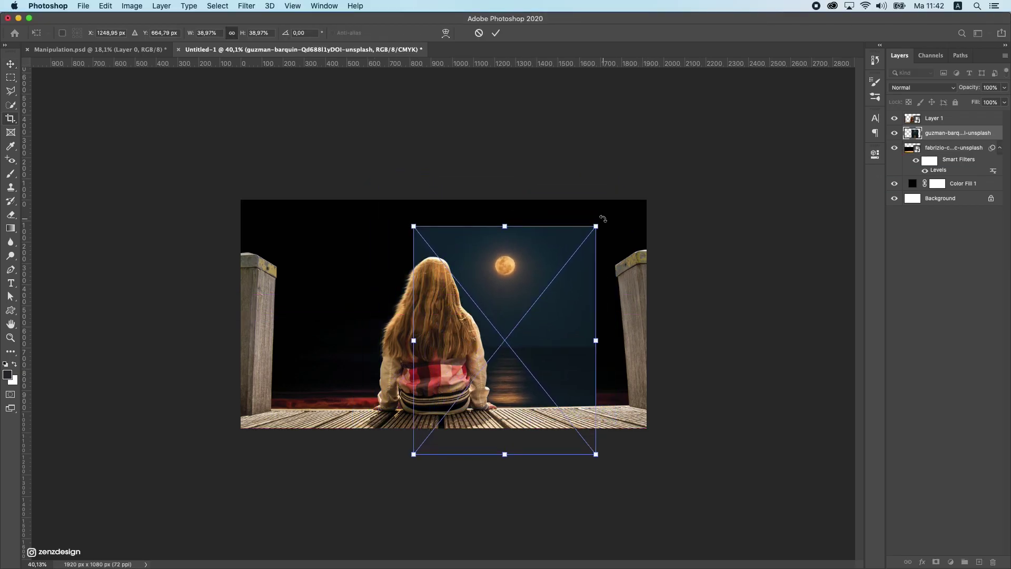
left_click_drag(597, 225, 684, 115)
left_click_drag(618, 179, 619, 260)
key("Return")
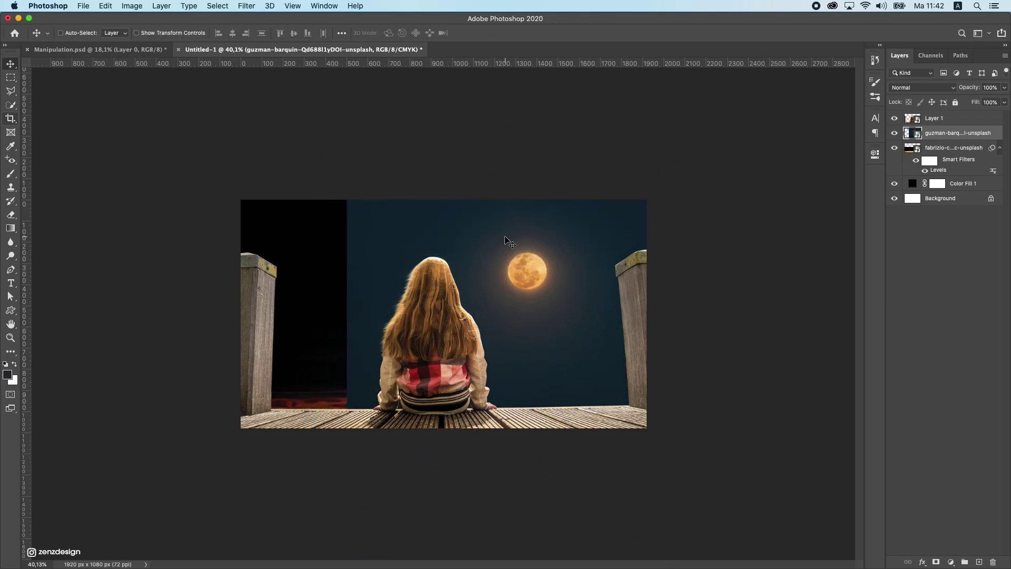
Turn the moon layer's blue sky black with Levels by sampling the sky above the girl as the black point.
key("super+l")
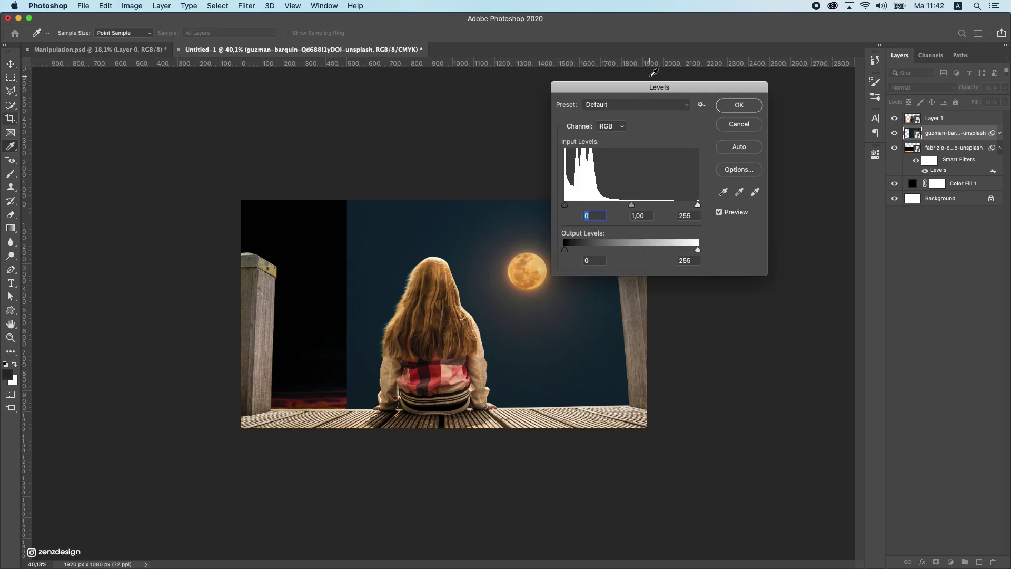
left_click_drag(660, 84, 647, 78)
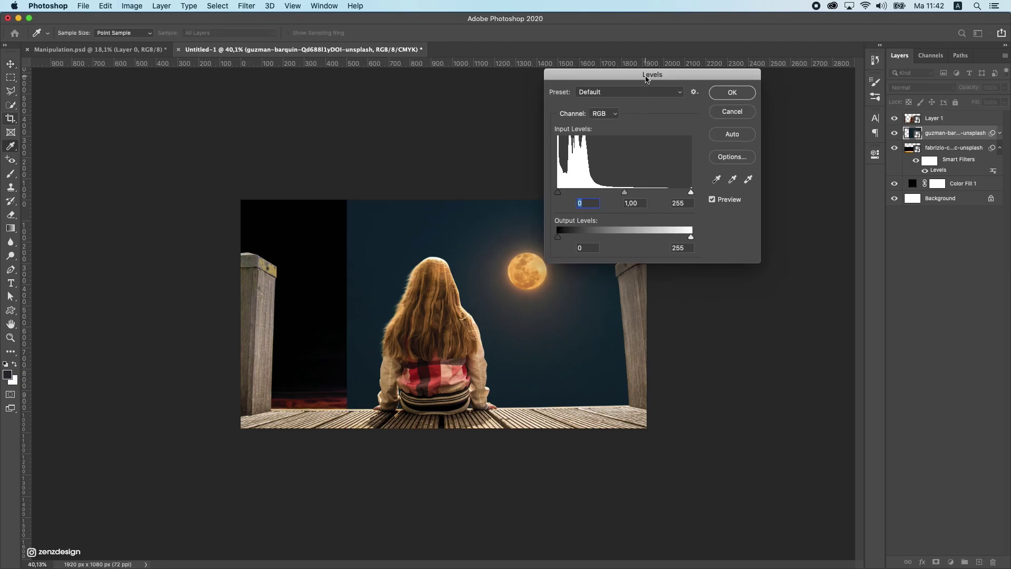
left_click(718, 182)
left_click(421, 232)
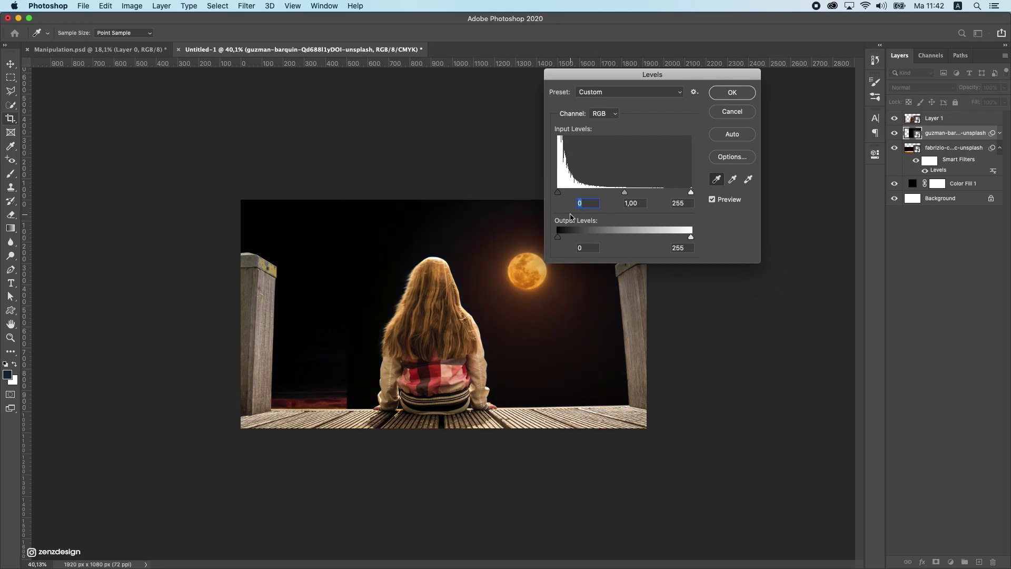
left_click(733, 92)
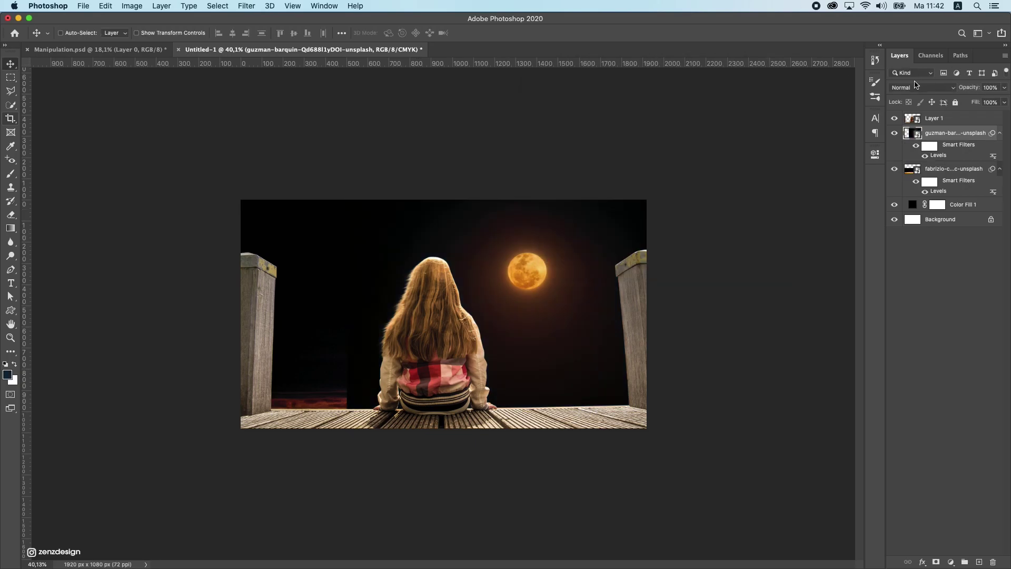
Set the moon layer's blending mode to Screen and fine-tune the moon's position right of the girl.
left_click(917, 93)
left_click(904, 163)
left_click_drag(626, 271, 617, 290)
left_click_drag(557, 235, 553, 244)
scroll(557, 248, "up", 10)
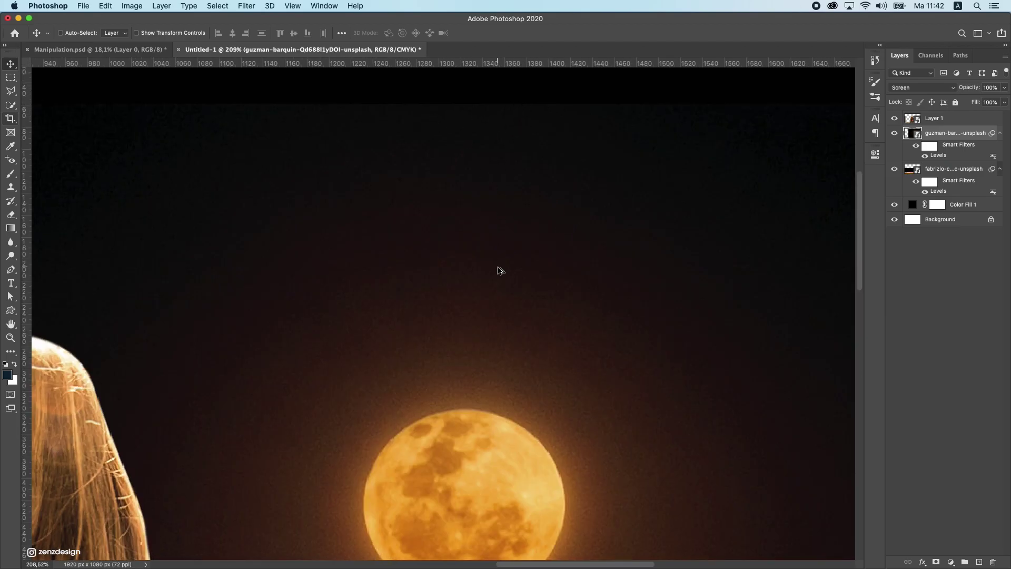
scroll(500, 271, "down", 10)
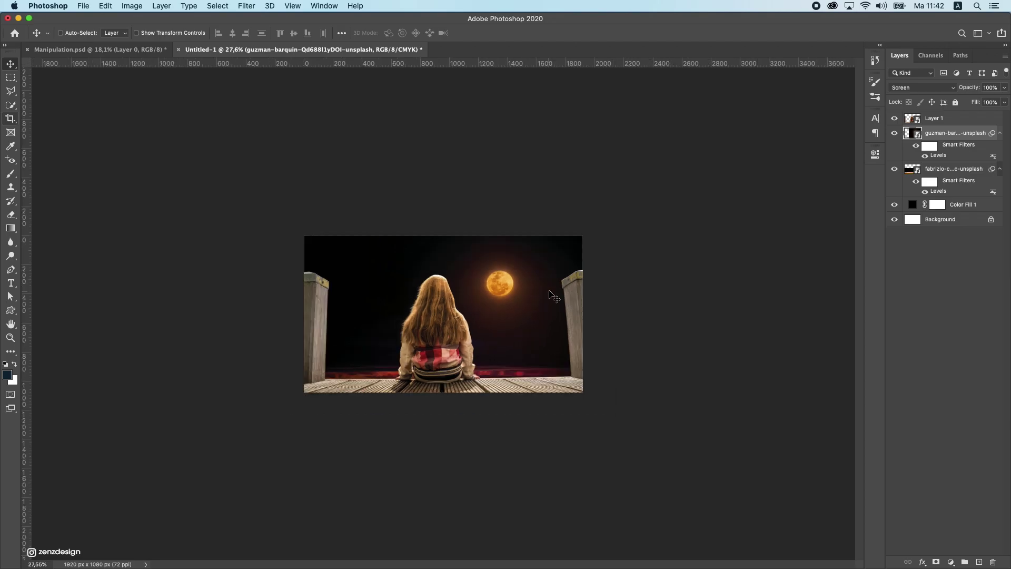
Enlarge the moon layer and reposition it so the bigger moon stays between the girl and the right post.
key("ctrl+t")
left_click_drag(618, 228, 677, 190)
left_click_drag(547, 235, 512, 271)
key("Return")
scroll(506, 305, "up", 2)
scroll(507, 295, "up", 2)
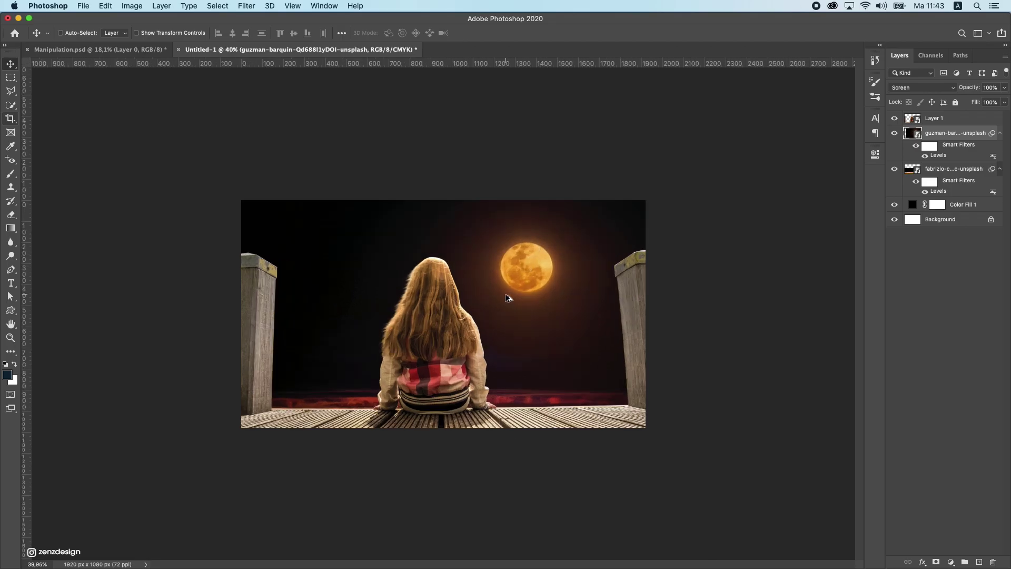
Scale the girl and pier layer down to 40.29% and move it up so both posts and more planks fit the canvas.
scroll(502, 302, "down", 2)
left_click(956, 120)
key("ctrl+t")
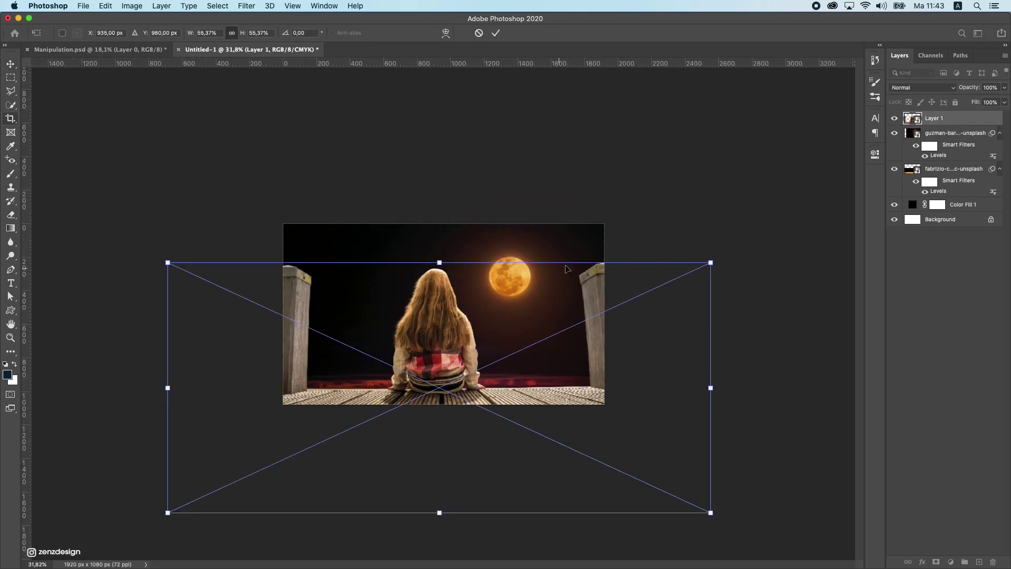
left_click_drag(710, 267, 635, 298)
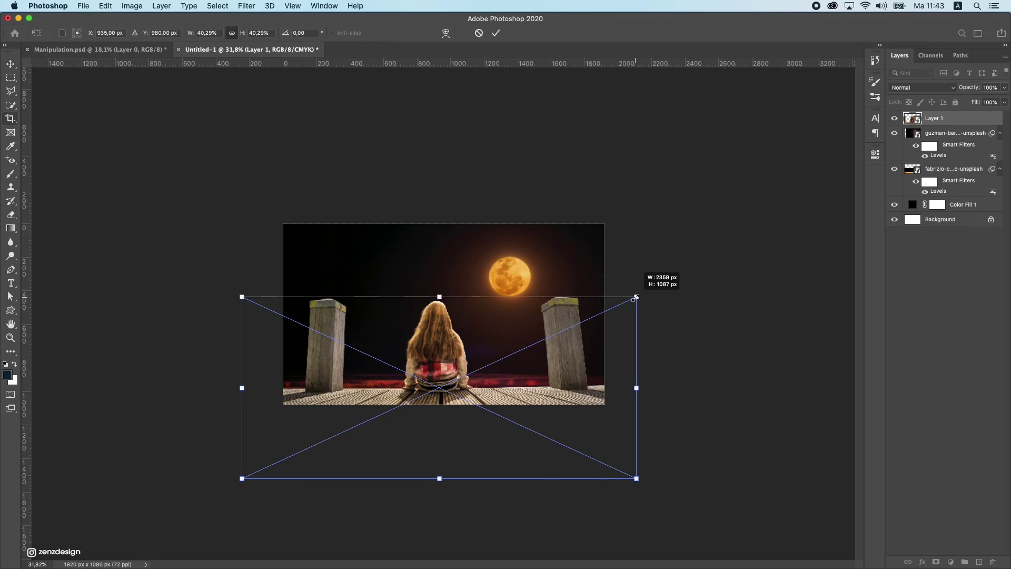
left_click_drag(564, 345, 522, 296)
scroll(564, 333, "up", 3)
scroll(548, 342, "down", 3)
key("Return")
scroll(514, 334, "up", 2)
scroll(507, 347, "up", 1)
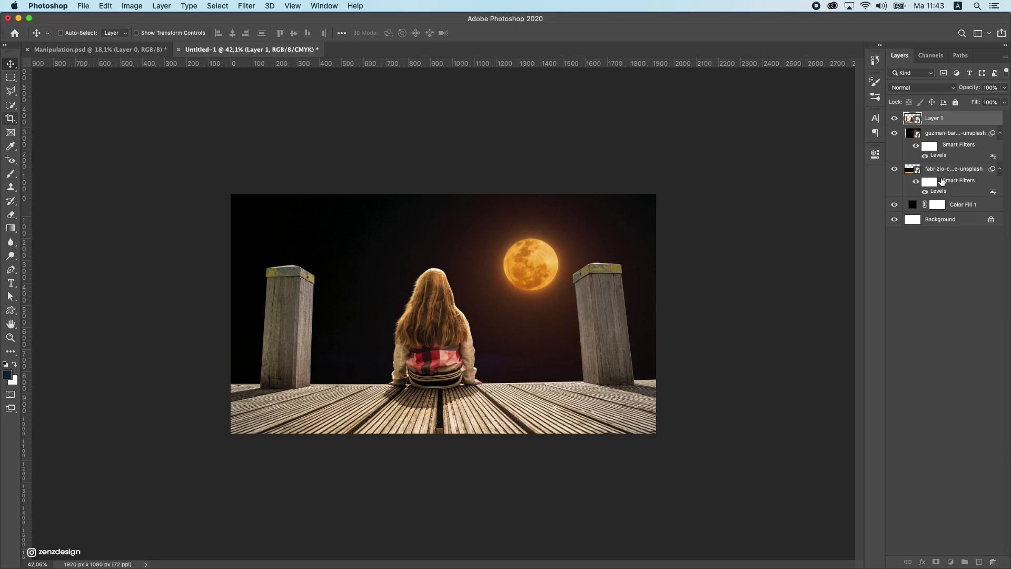
Raise the sunset sky layer so its red clouds sit above the pier, and shift the moon slightly closer to the girl.
left_click(939, 172)
left_click_drag(632, 322, 632, 295)
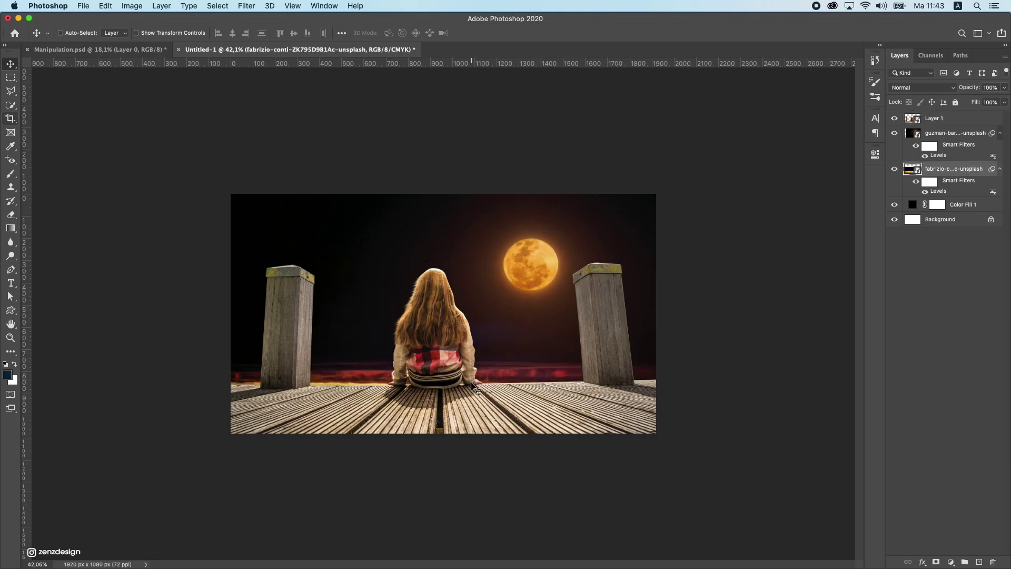
left_click(420, 315, "super")
left_click_drag(518, 259, 501, 259)
left_click(943, 118)
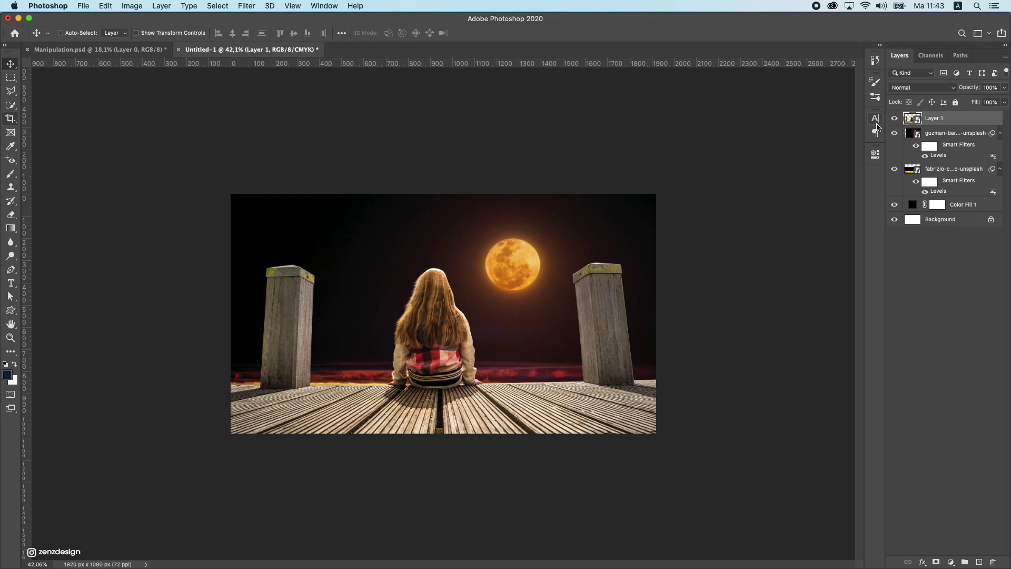
Add a Curves adjustment clipped to the girl and pier layer and lower the curve's white end to output 98.
left_click(894, 118)
left_click(894, 118)
left_click(951, 563)
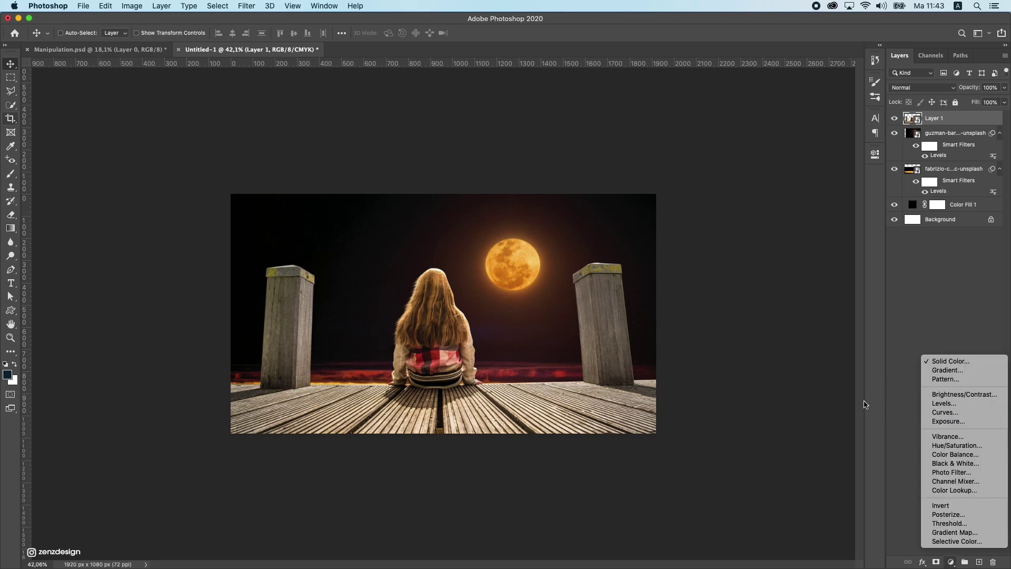
left_click(925, 412)
left_click(785, 454)
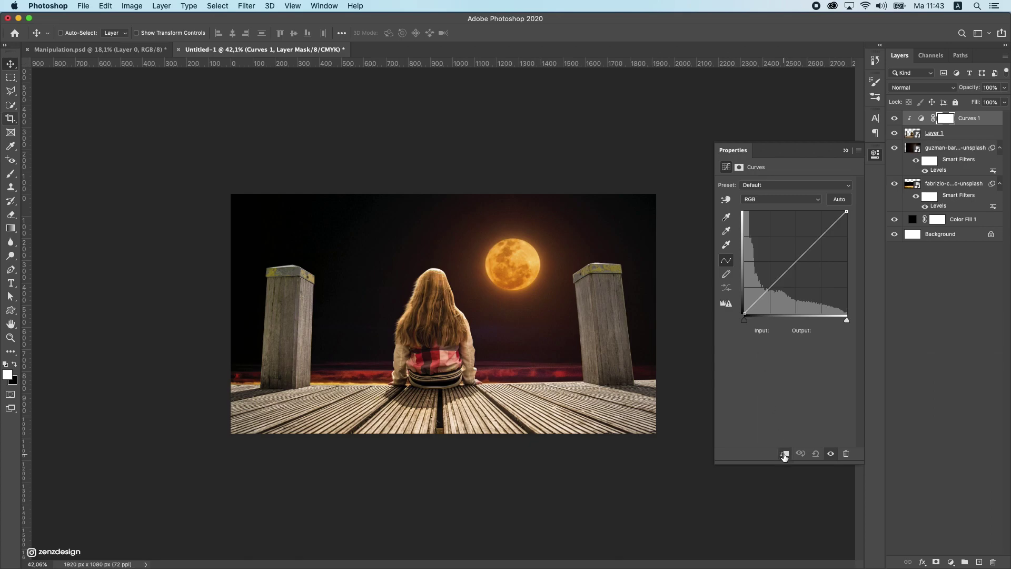
left_click_drag(848, 215, 849, 277)
Set up a Soft Round brush at 200 px with 0% hardness and black as the foreground colour.
left_click(11, 174)
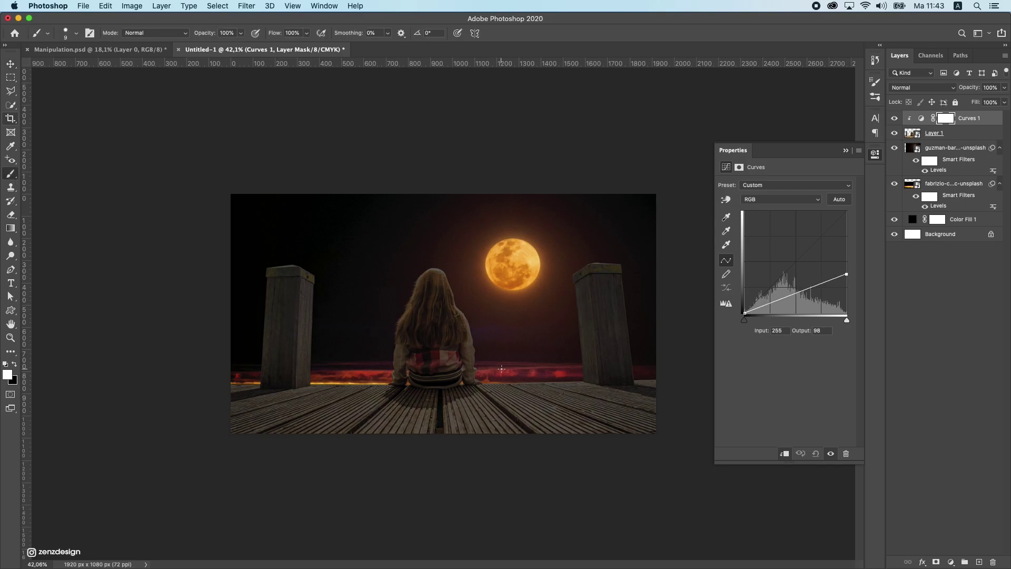
left_click(76, 35)
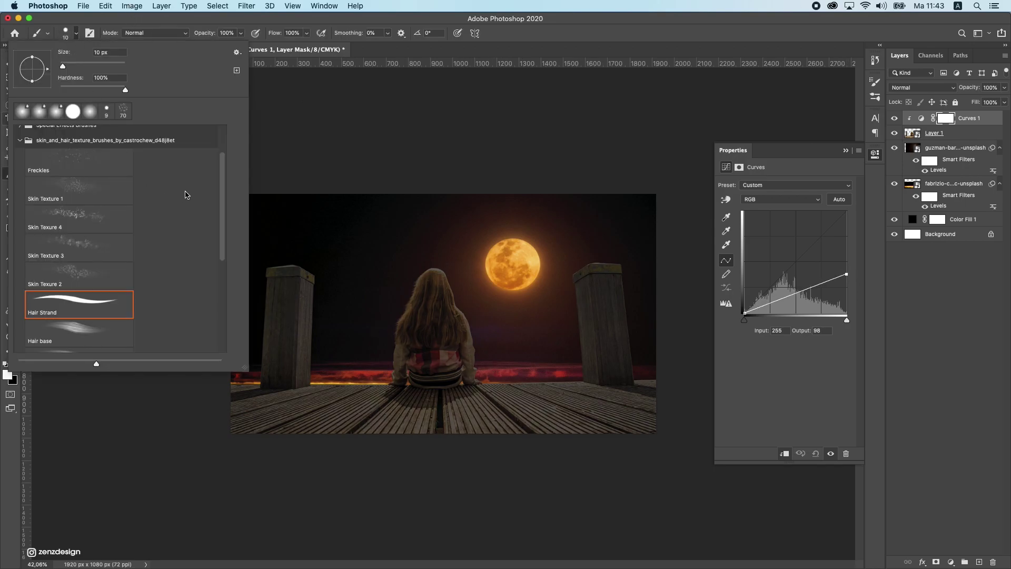
scroll(219, 207, "up", 3)
left_click(20, 133)
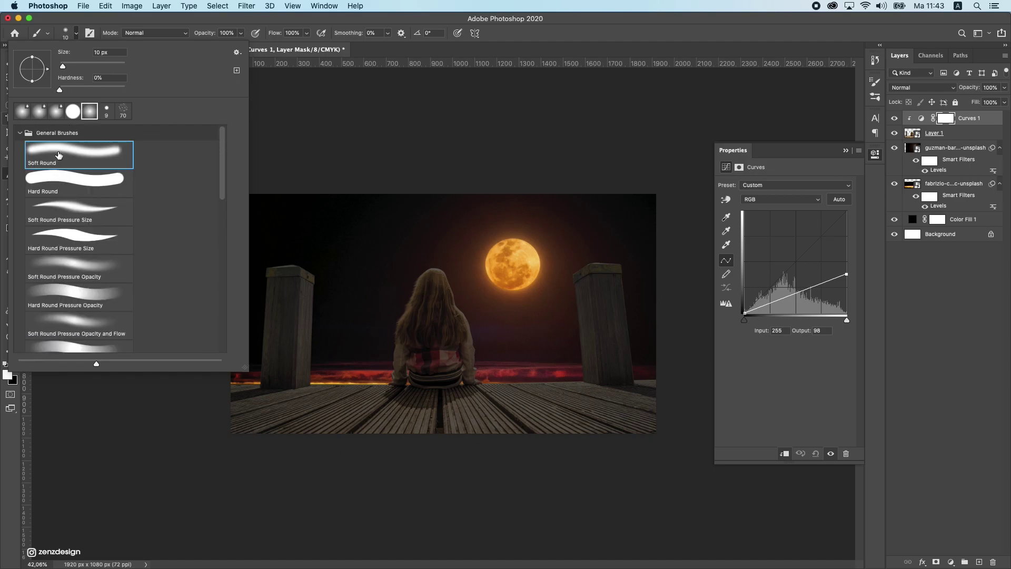
left_click(222, 25)
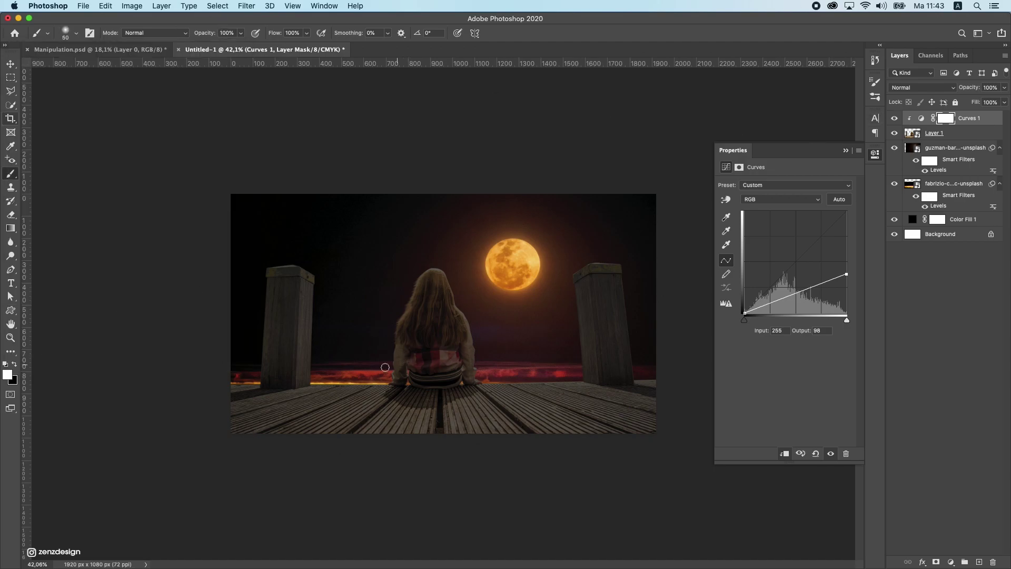
key("bracketright")
key("bracketright")
key("bracketright")
key("bracketright")
key("bracketright")
key("bracketright")
left_click(6, 365)
left_click_drag(240, 33, 240, 49)
left_click(64, 32)
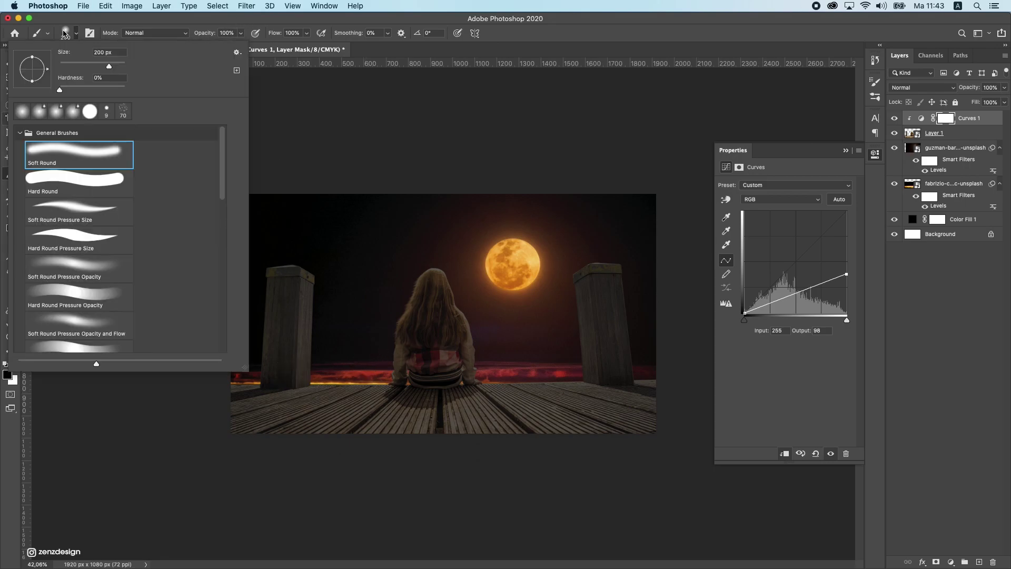
left_click(286, 22)
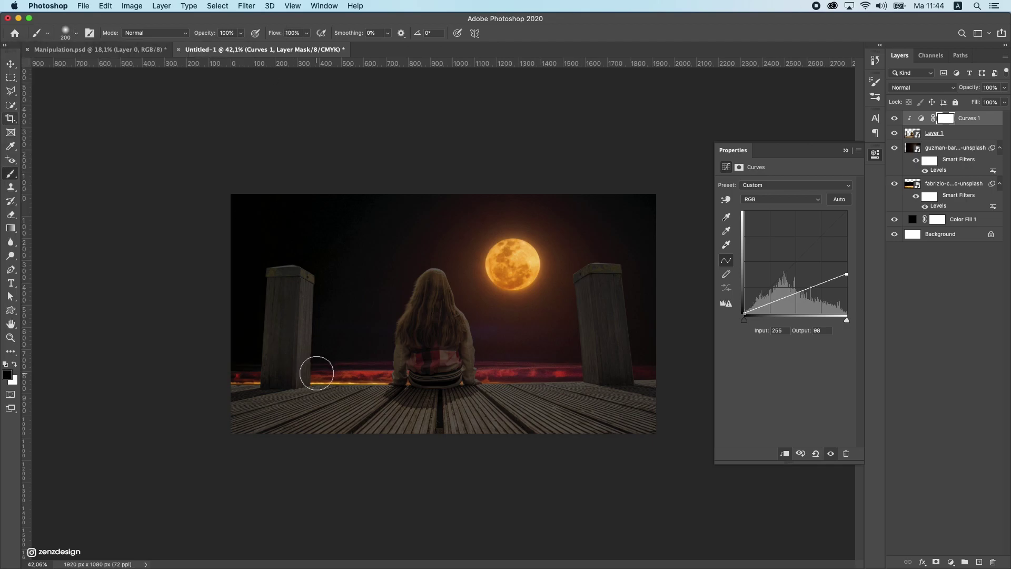
Paint black on the Curves mask over the pier planks on both sides of the girl to restore their brightness.
left_click_drag(317, 373, 319, 295)
key("super+z")
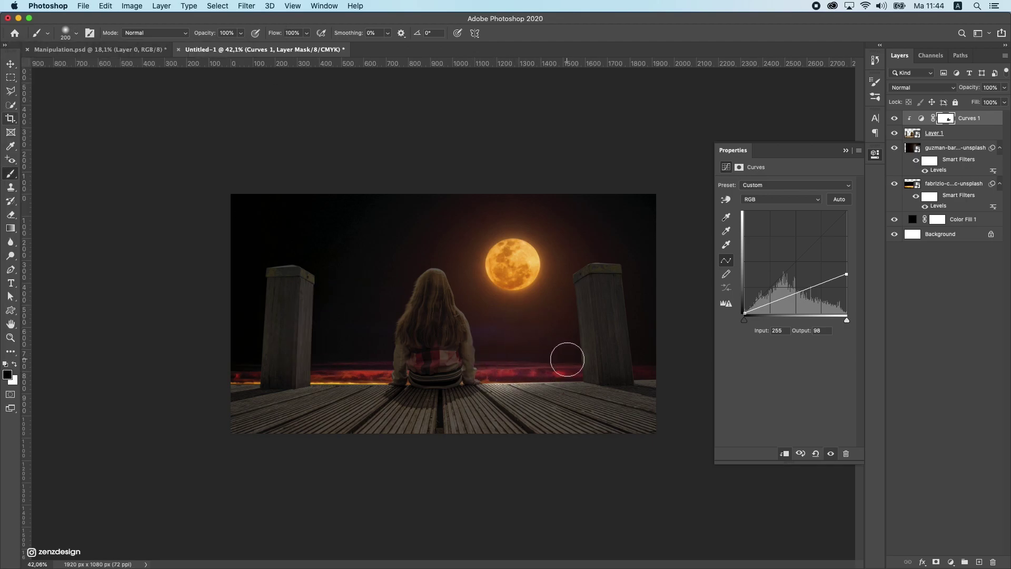
left_click_drag(467, 426, 536, 347)
key("bracketright")
key("bracketright")
key("bracketright")
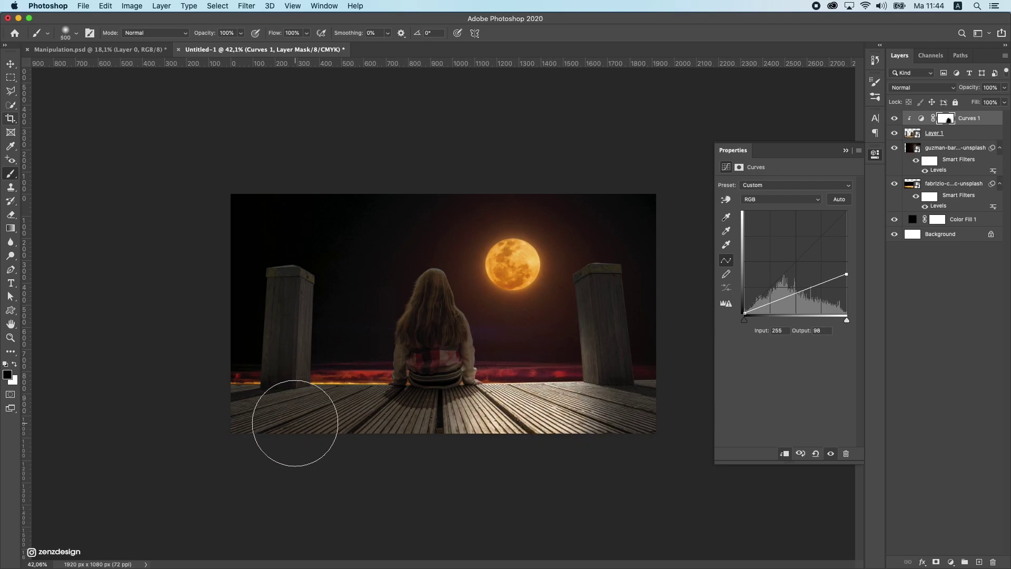
key("bracketleft")
key("bracketleft")
key("bracketleft")
mouse_move(280, 427)
left_mouse_down()
mouse_move(363, 403)
mouse_move(416, 354)
left_mouse_up()
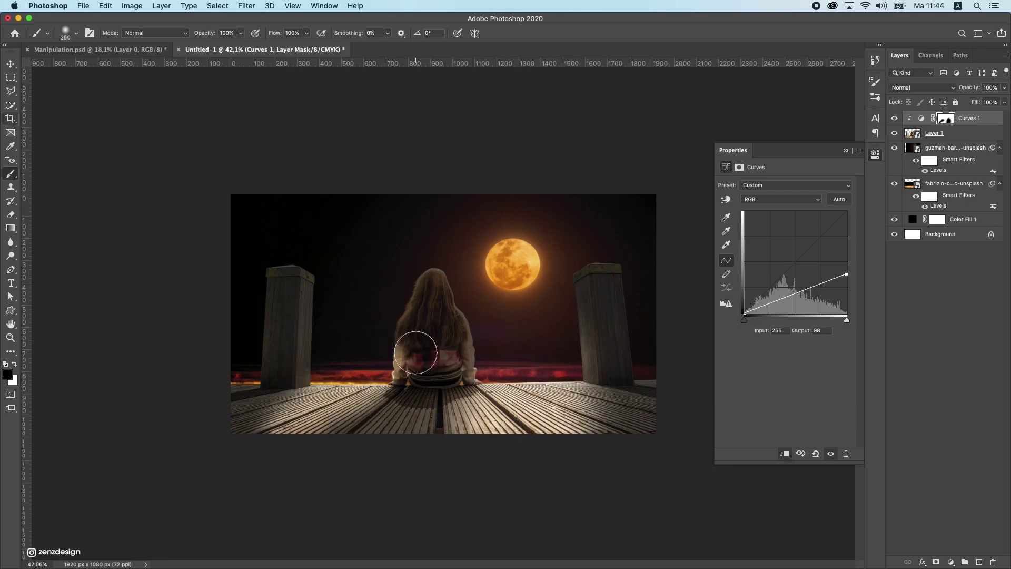
key("super+z")
left_click_drag(360, 387, 285, 403)
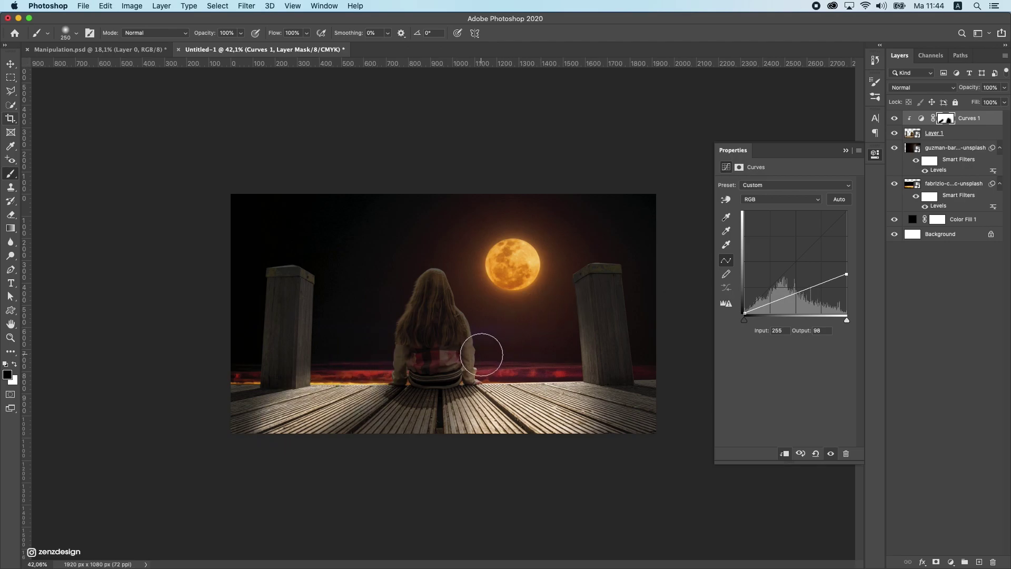
Paint black on the Curves mask along the girl's right side, reducing the brush to 90 px for her left edge and hair.
mouse_move(485, 355)
left_mouse_down()
mouse_move(492, 318)
mouse_move(465, 296)
left_mouse_up()
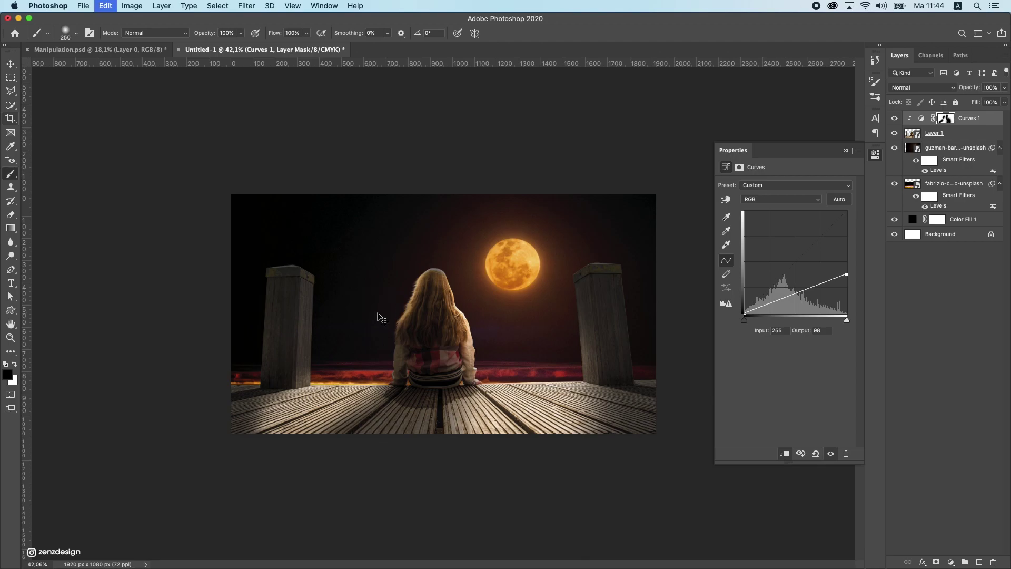
key("bracketleft")
key("bracketleft")
key("bracketleft")
key("bracketleft")
key("bracketleft")
key("bracketleft")
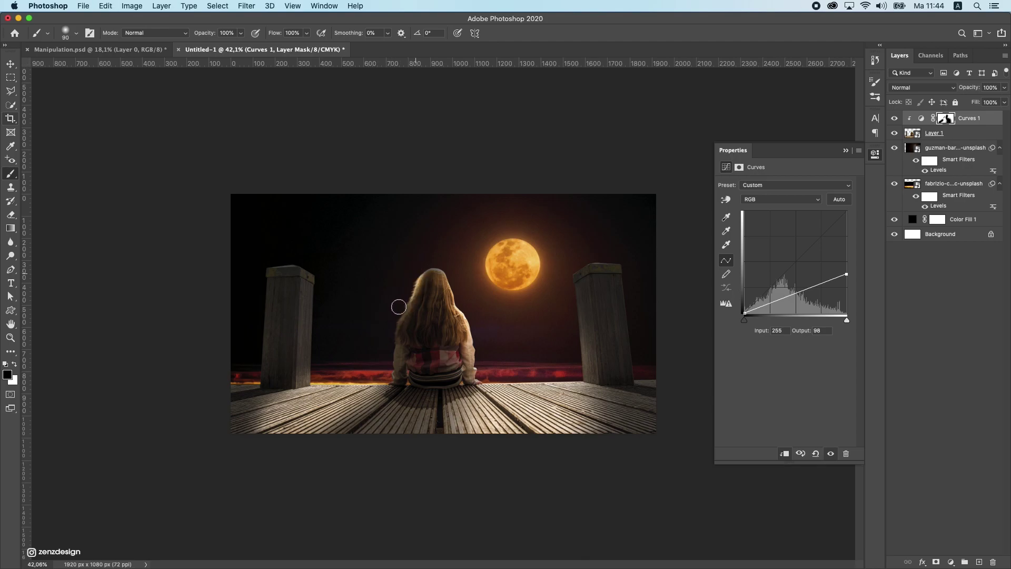
left_click_drag(391, 329, 388, 368)
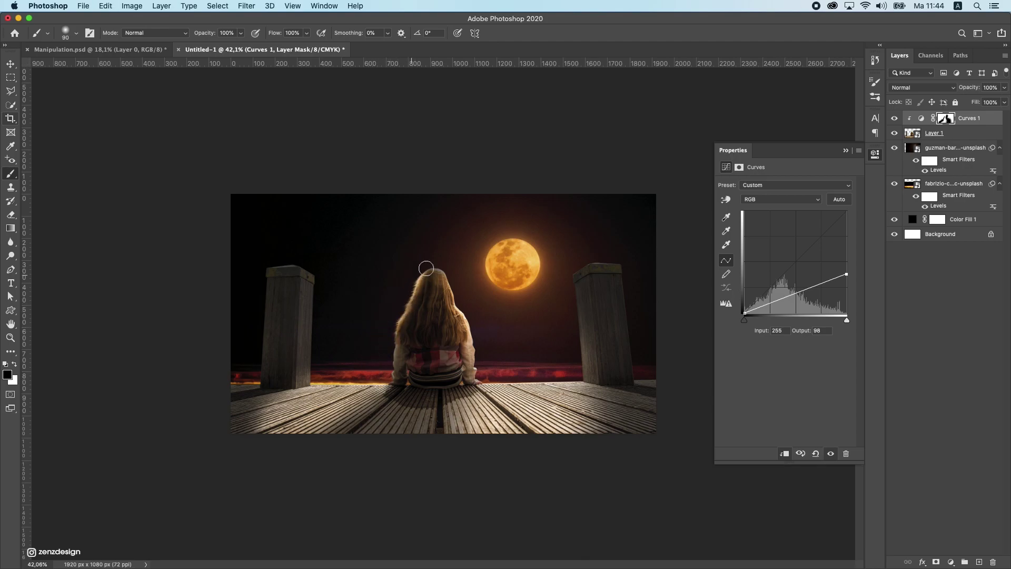
left_click_drag(427, 269, 437, 263)
key("super+z")
Paint black on the Curves mask along the inner edges of both wooden posts to bring back highlights facing the moon.
left_click_drag(584, 376, 575, 249)
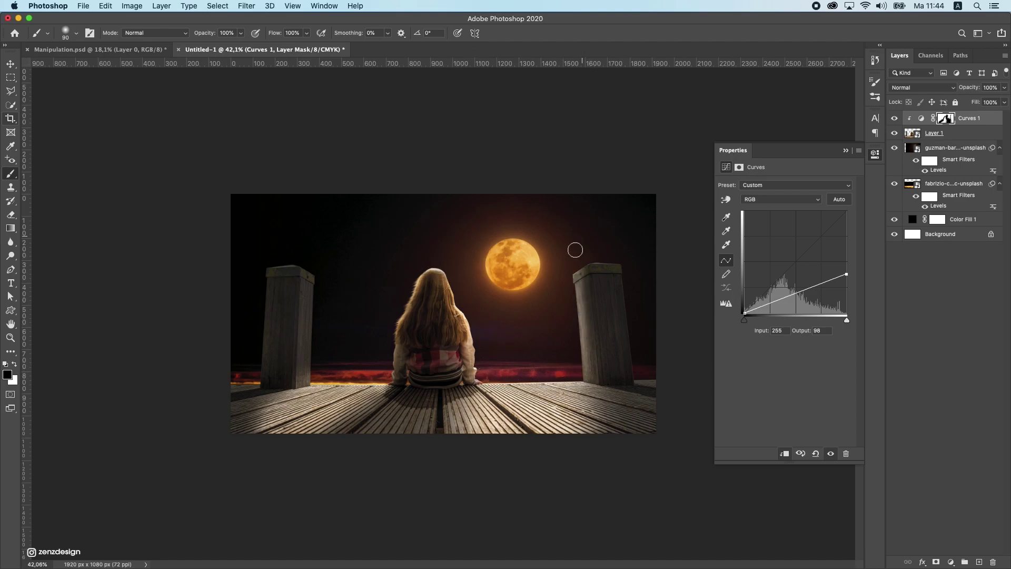
left_click_drag(309, 375, 319, 299)
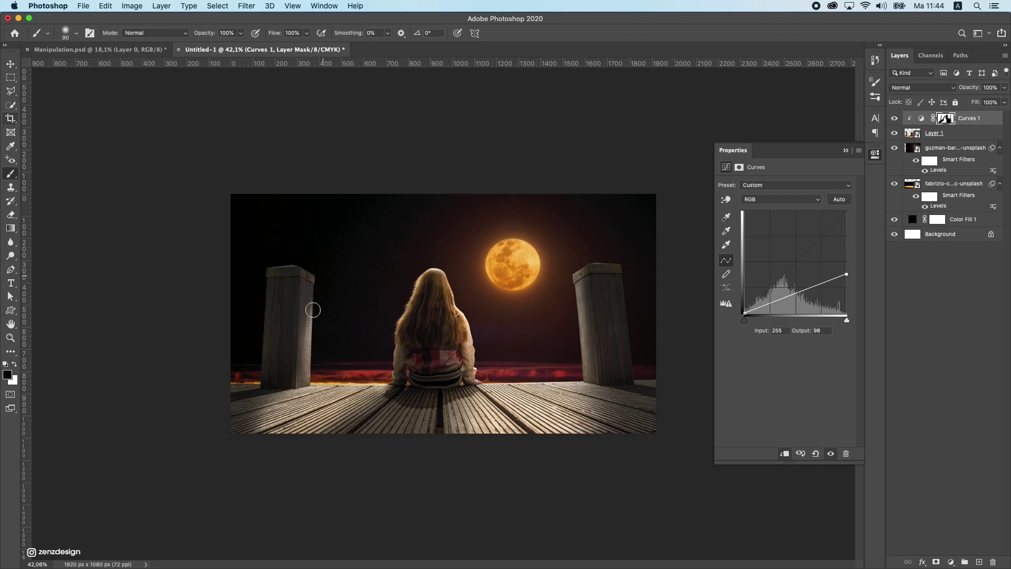
left_click_drag(307, 352, 318, 306)
left_click_drag(296, 376, 298, 352)
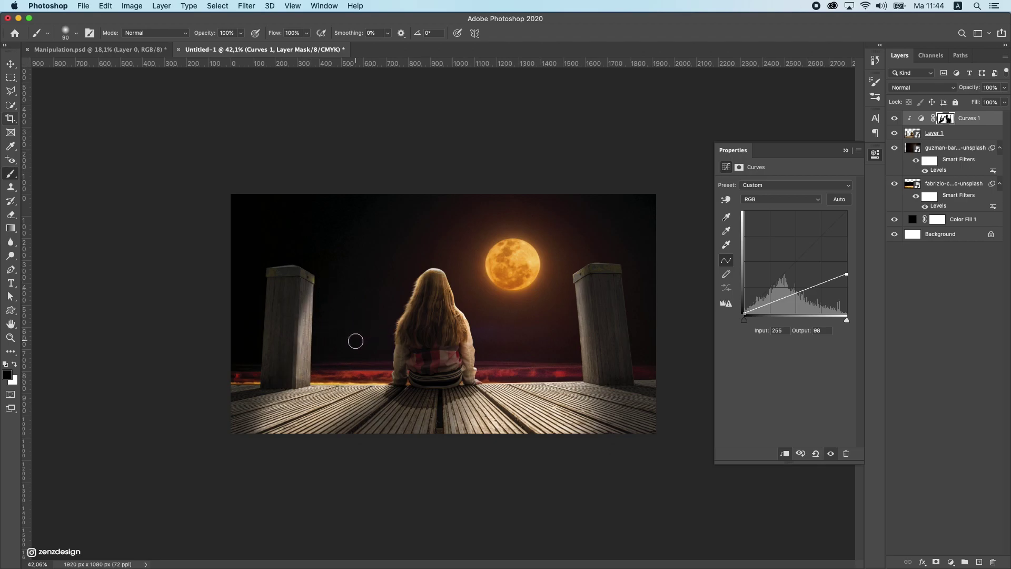
Enlarge the brush to 200 px and paint the Curves mask over the planks at the pier's lower right corner.
key("bracketright")
key("bracketright")
key("bracketright")
key("bracketright")
key("bracketright")
left_click_drag(585, 435, 676, 464)
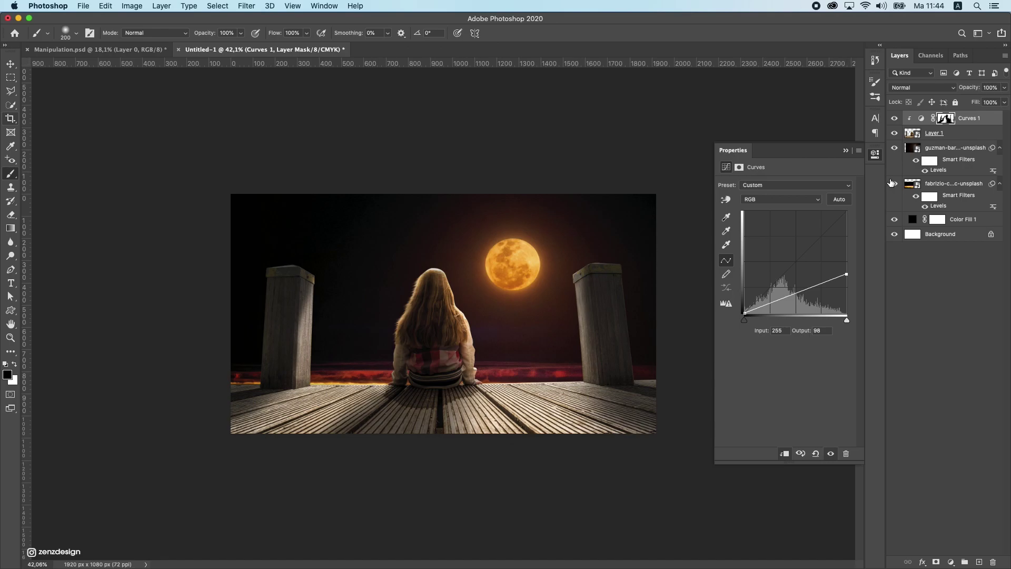
Feather the Curves layer mask by about 38 px to soften the painted highlights.
left_click(739, 168)
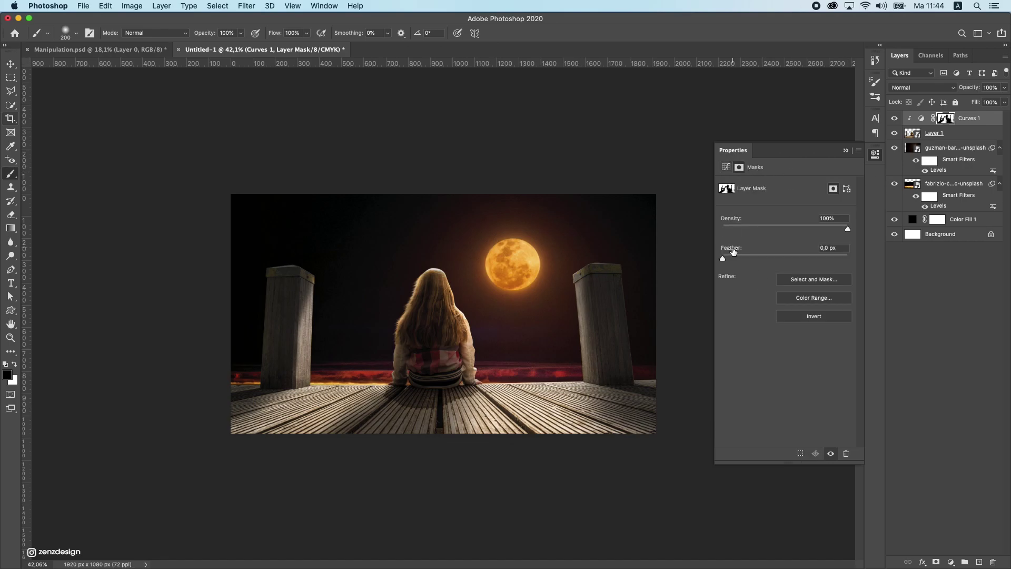
left_click_drag(732, 257, 785, 258)
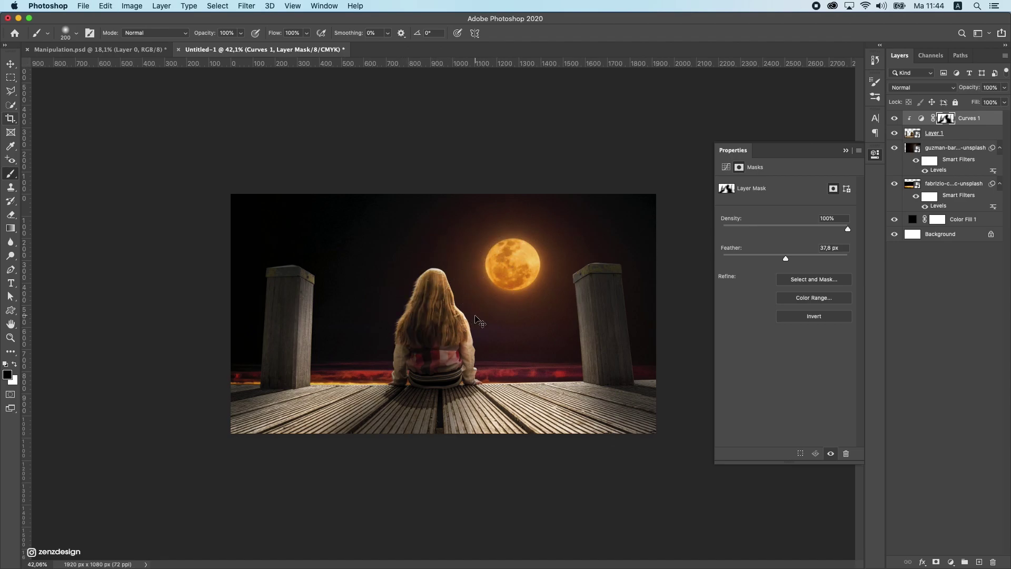
scroll(481, 321, "down", 5)
scroll(516, 267, "up", 5)
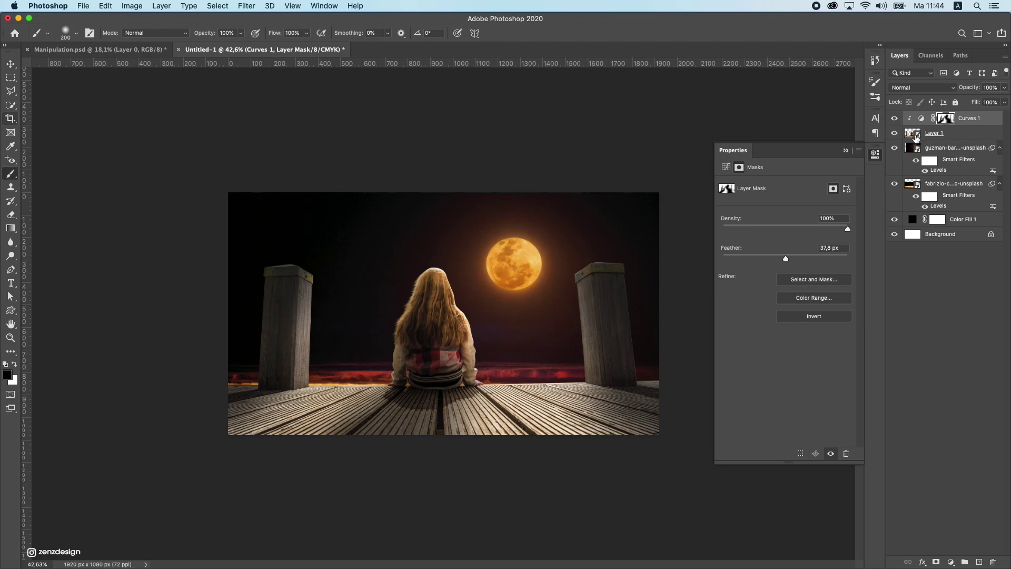
Deepen the Curves adjustment with a midpoint at input 105, output 9, and lower its white end to output 77.
left_click(922, 118)
left_click_drag(782, 299, 787, 309)
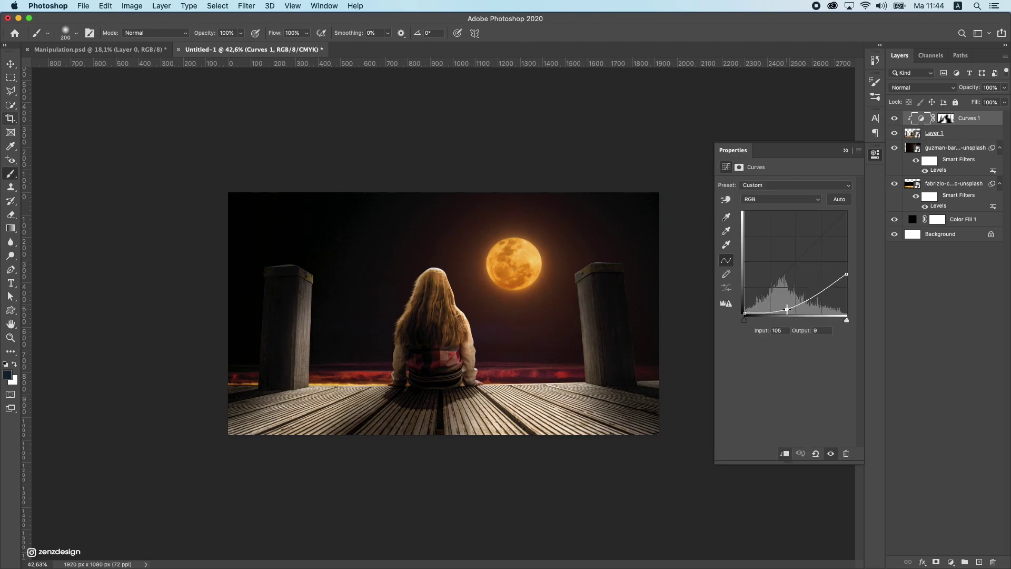
scroll(609, 279, "down", 5)
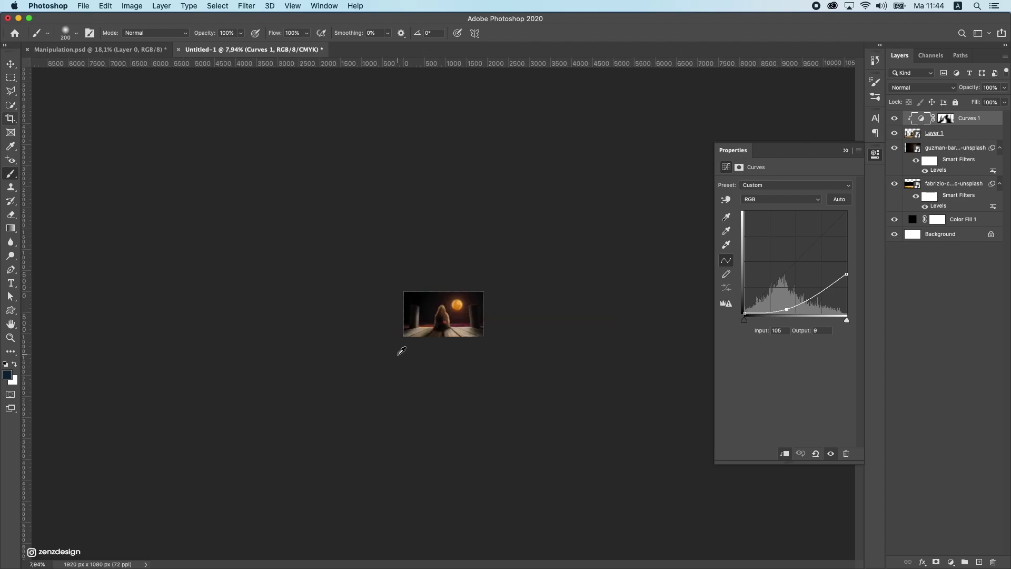
scroll(398, 354, "up", 5)
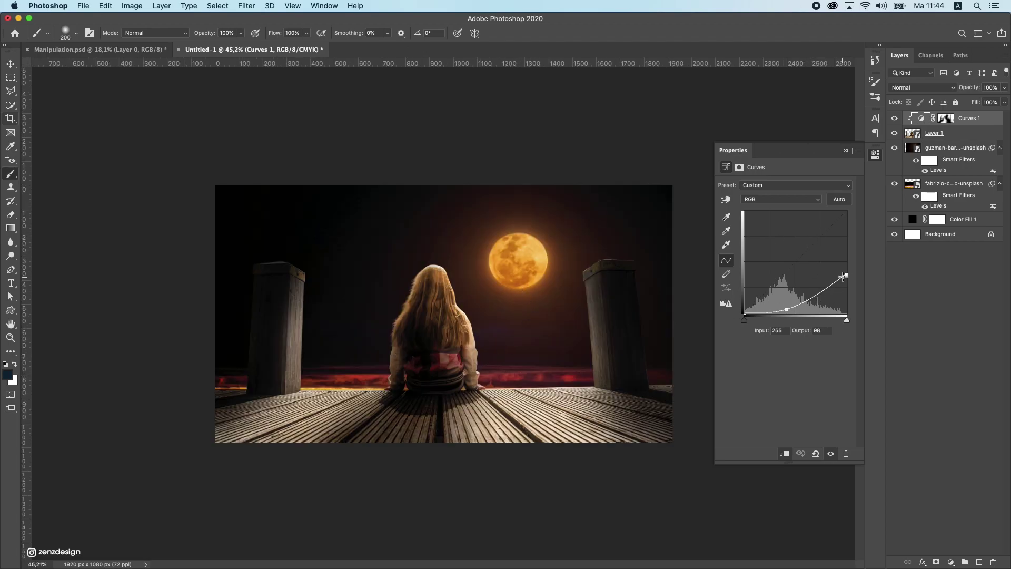
mouse_move(843, 276)
left_mouse_down()
mouse_move(847, 256)
mouse_move(845, 310)
mouse_move(849, 285)
left_mouse_up()
scroll(475, 289, "down", 5)
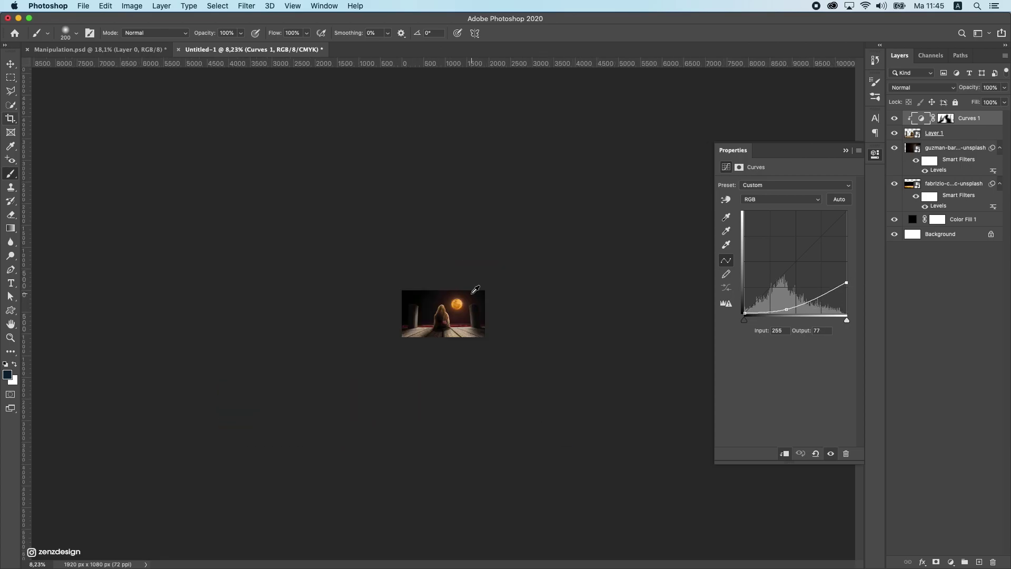
scroll(474, 290, "up", 10)
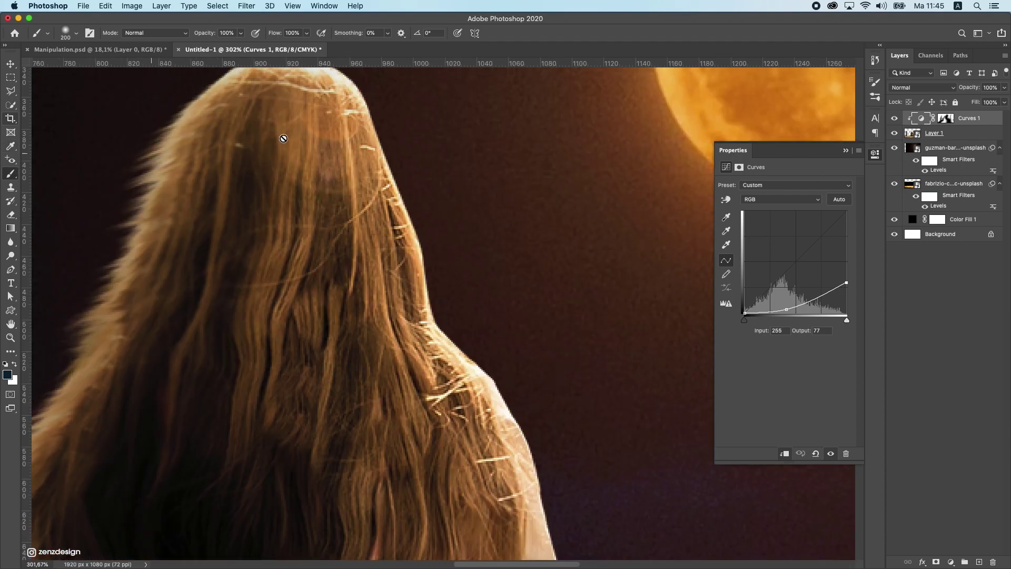
Add a Hue/Saturation adjustment clipped to the girl and pier layer and set its saturation to -13.
left_click(964, 131)
scroll(303, 258, "down", 6)
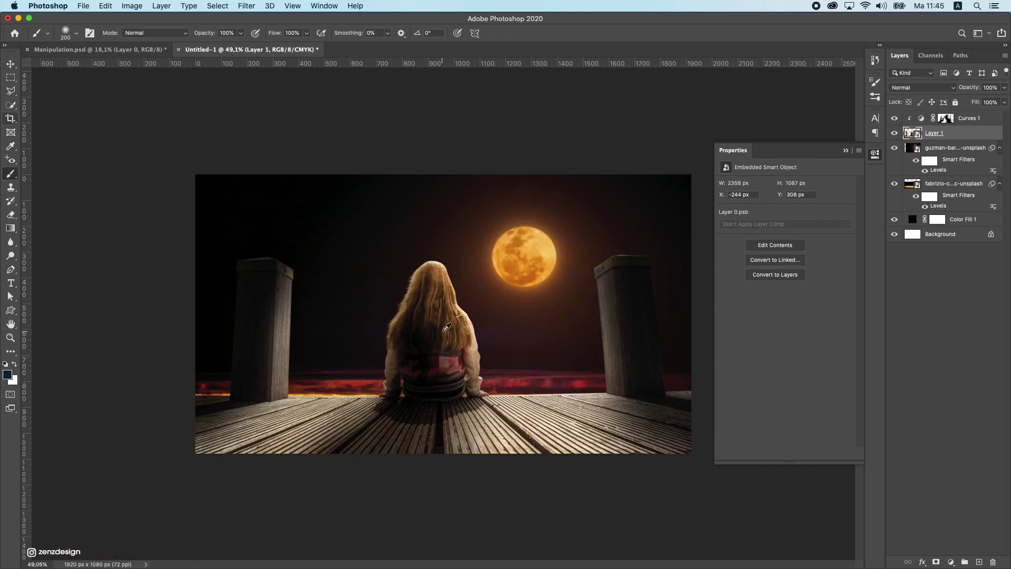
left_click(951, 562)
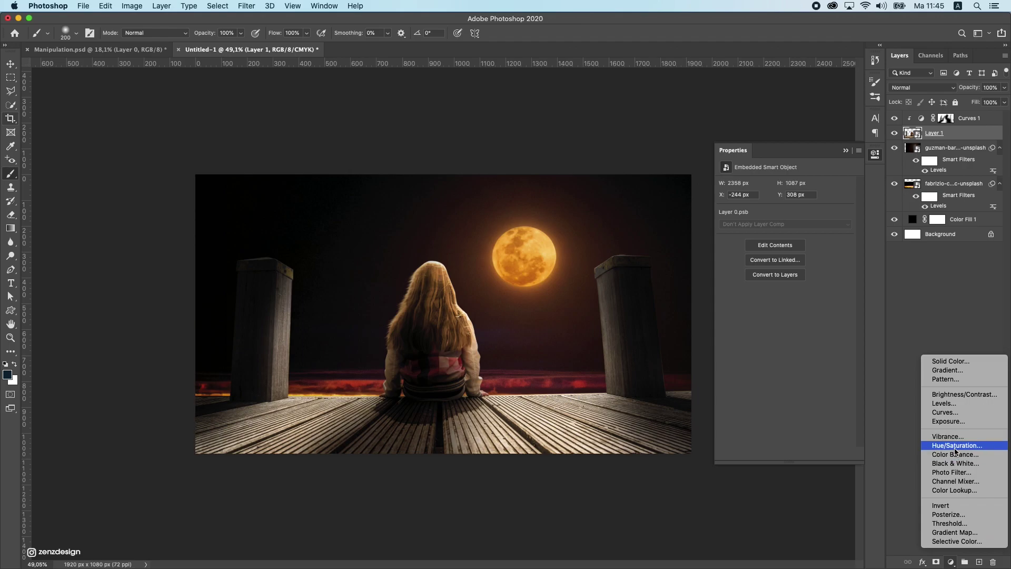
left_click(795, 411)
left_click(784, 454)
left_click(784, 454)
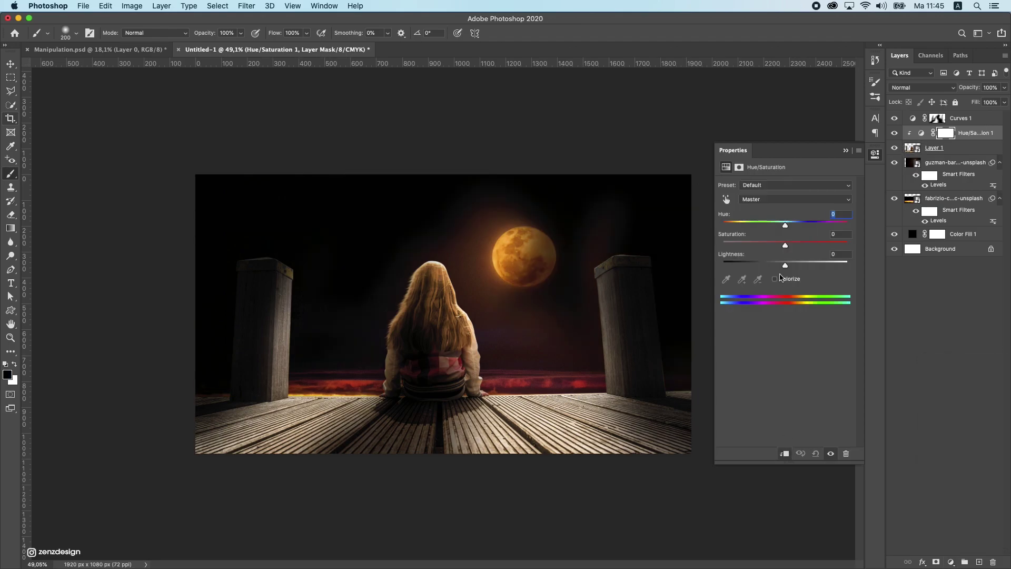
left_click_drag(756, 242, 776, 247)
scroll(605, 321, "down", 5)
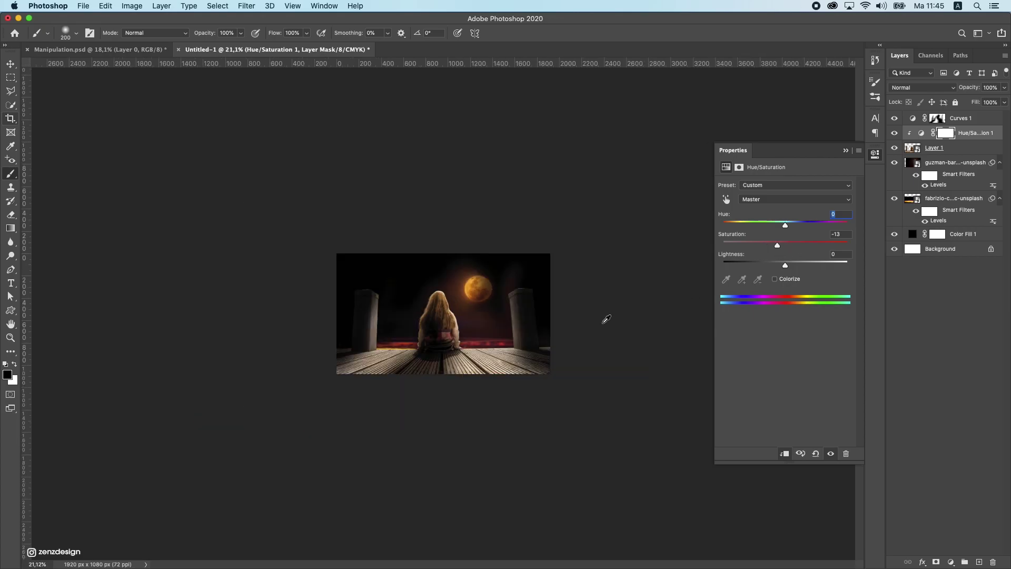
scroll(568, 340, "up", 5)
Clip the Curves adjustment back to the girl and pier layer so it stops darkening the moon and sky.
left_click(917, 122)
left_click(916, 121)
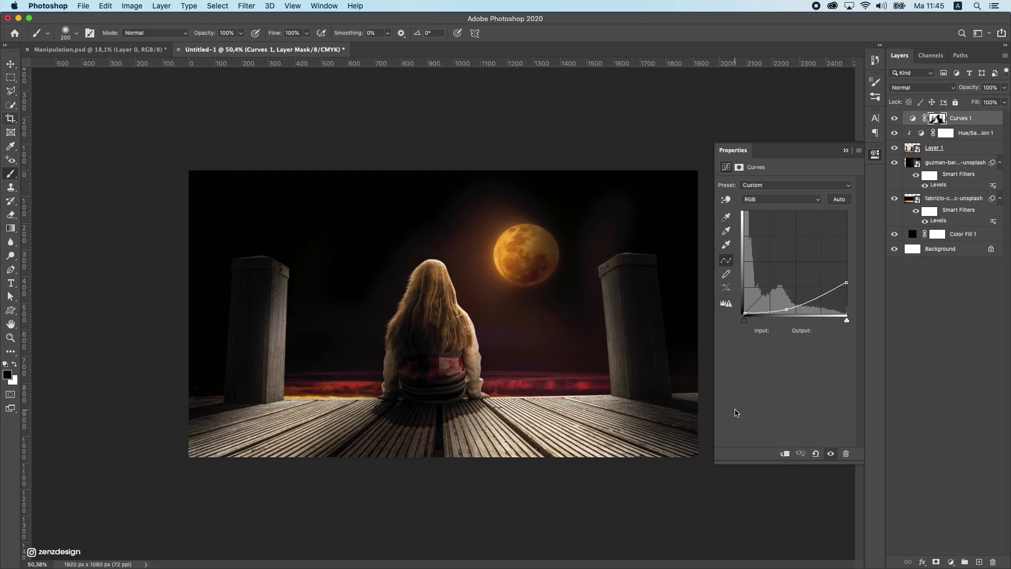
left_click(784, 453)
scroll(383, 311, "down", 1)
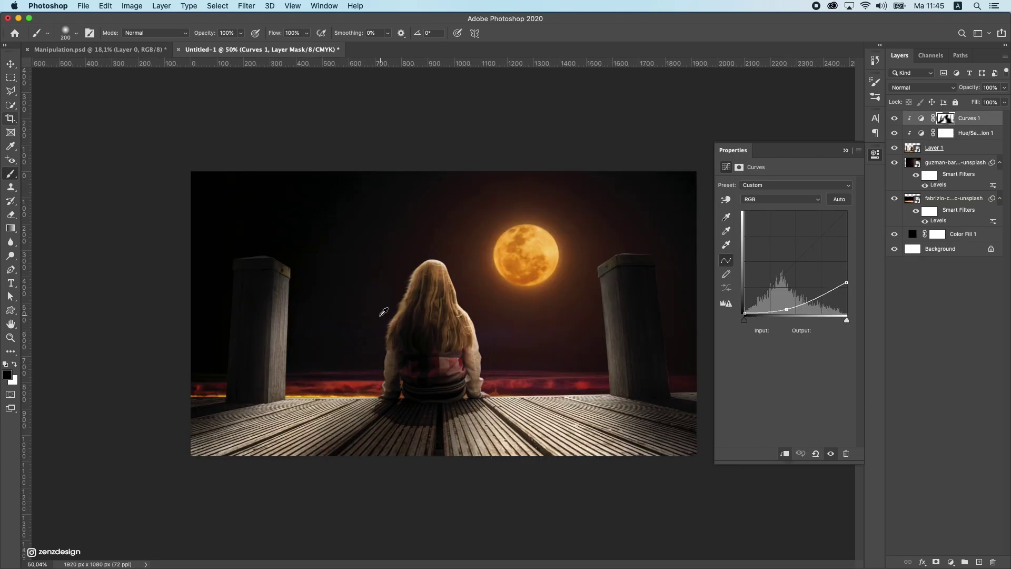
Switch to the Move tool and create a new empty layer above the Curves adjustment.
left_click(10, 64)
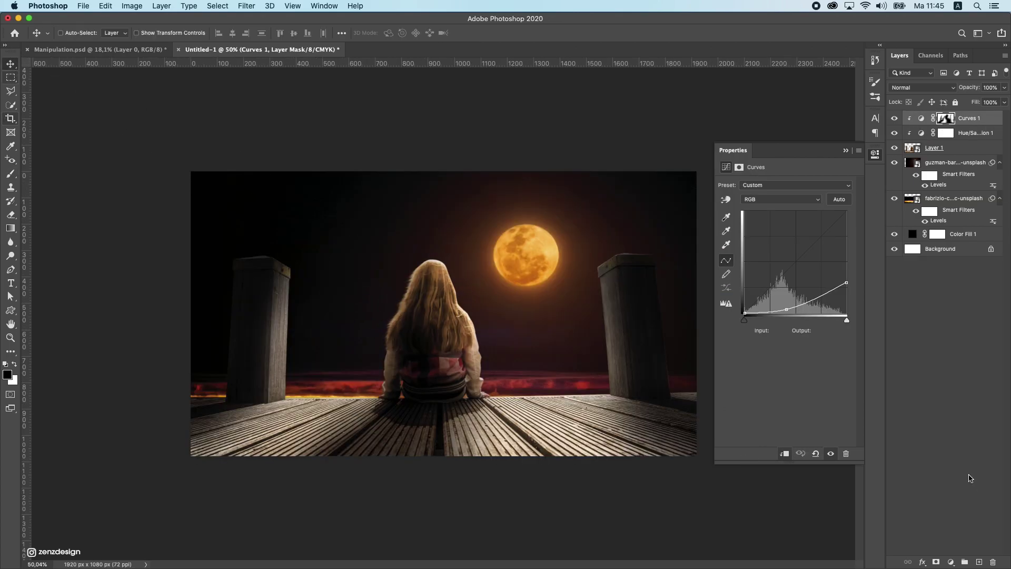
left_click(990, 562)
key("Escape")
left_click(979, 562)
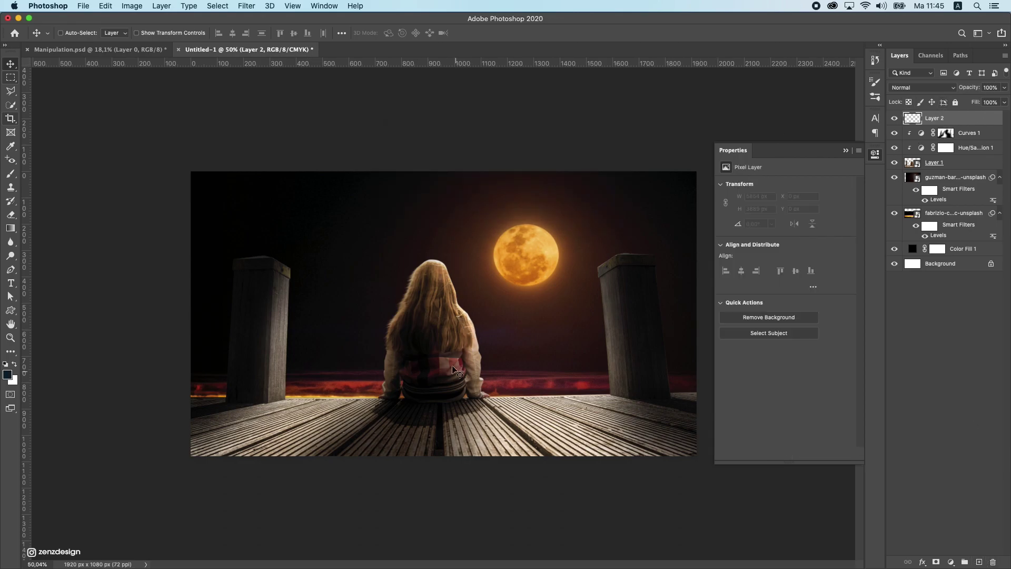
Clip the new empty layer to the girl and pier layer.
scroll(456, 305, "up", 5)
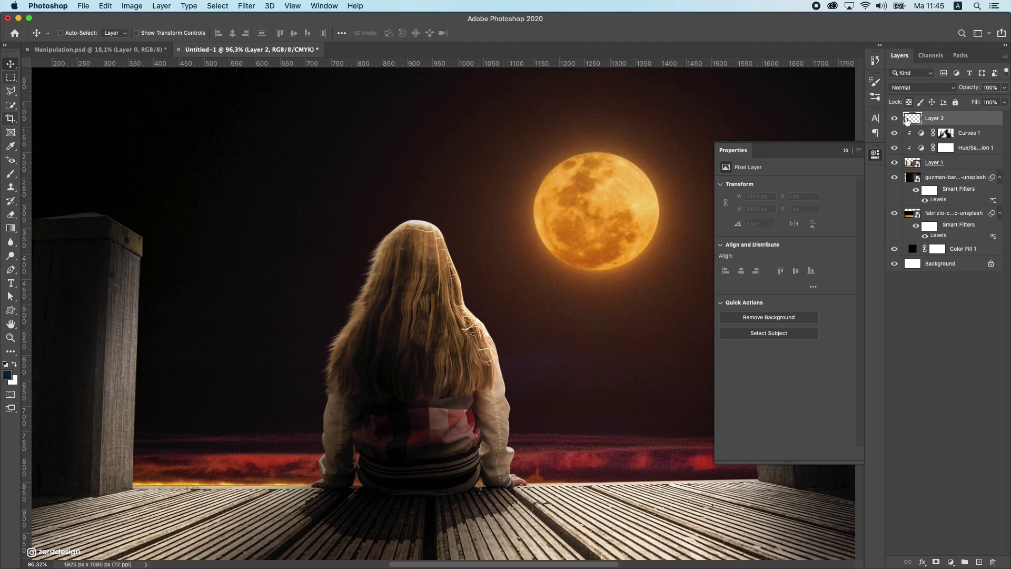
left_click(105, 6)
key("Escape")
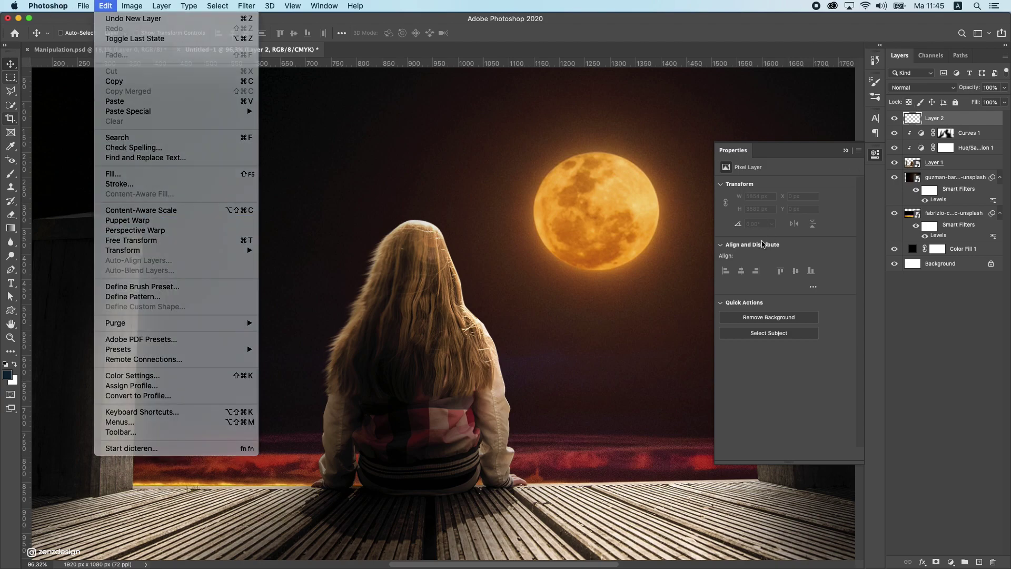
right_click(962, 116)
left_click(877, 308)
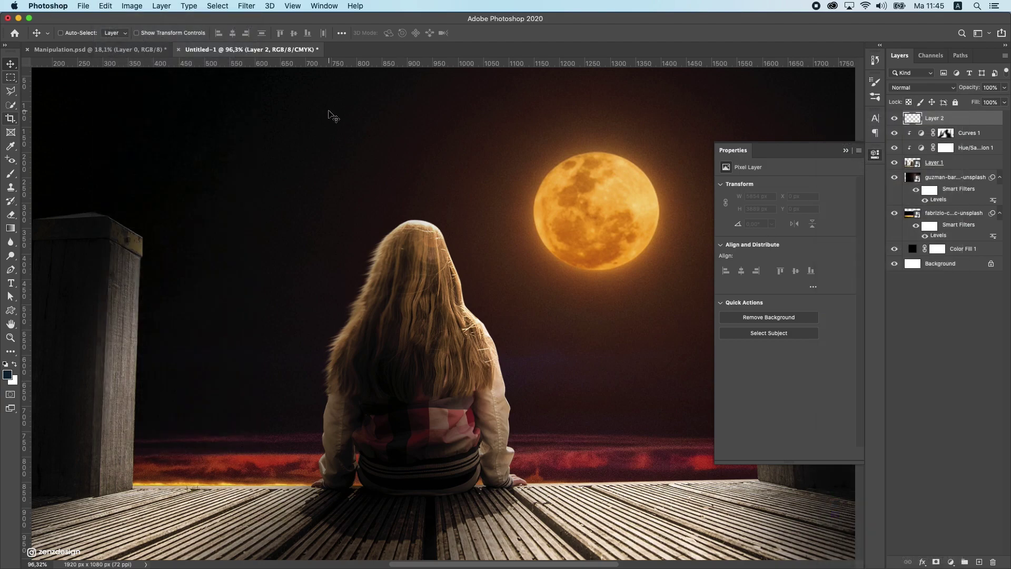
Fill the clipped layer with neutral gray and set its blend mode to Overlay.
left_click(114, 5)
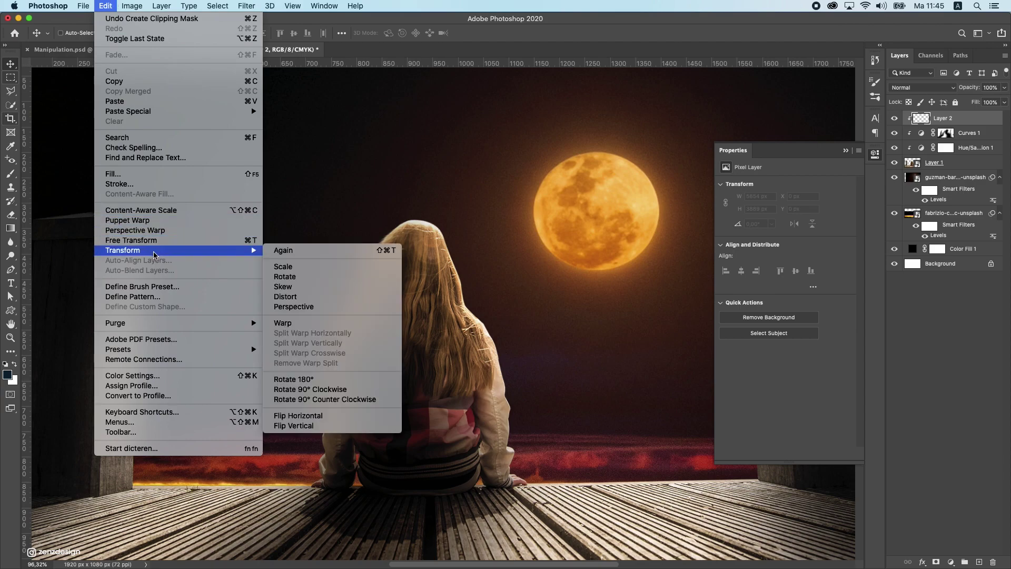
left_click(113, 173)
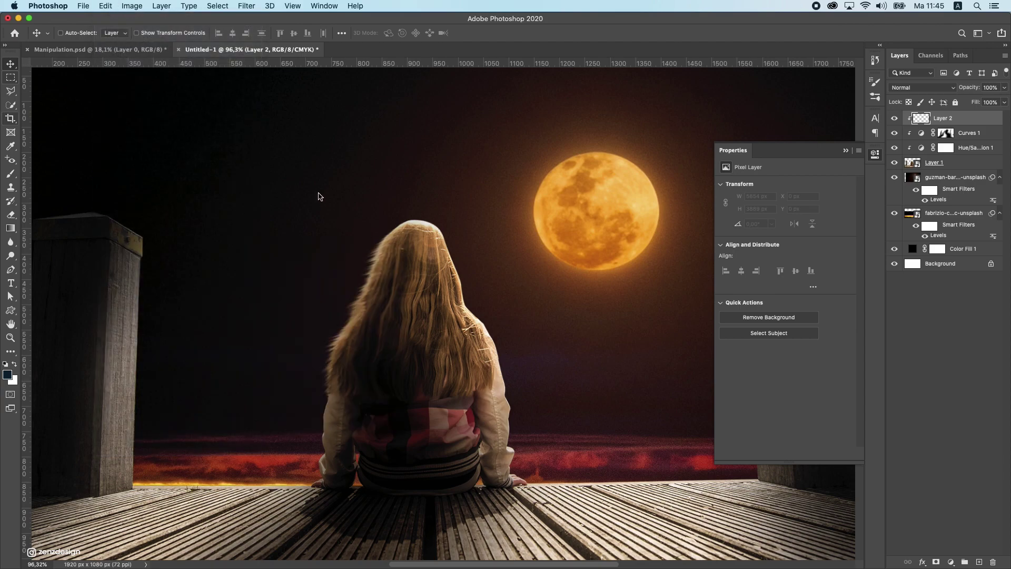
left_click(561, 48)
left_click(904, 86)
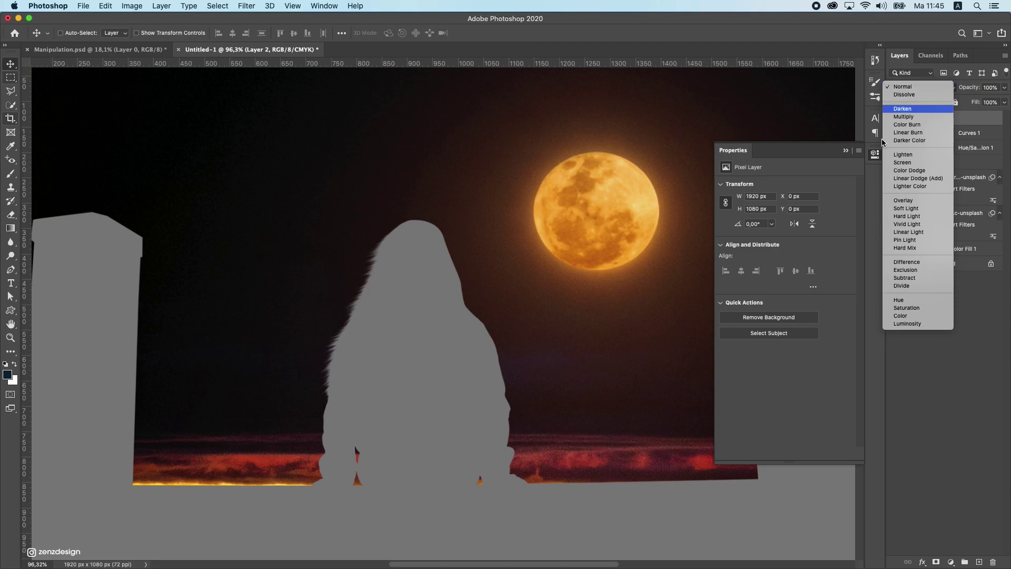
left_click(902, 207)
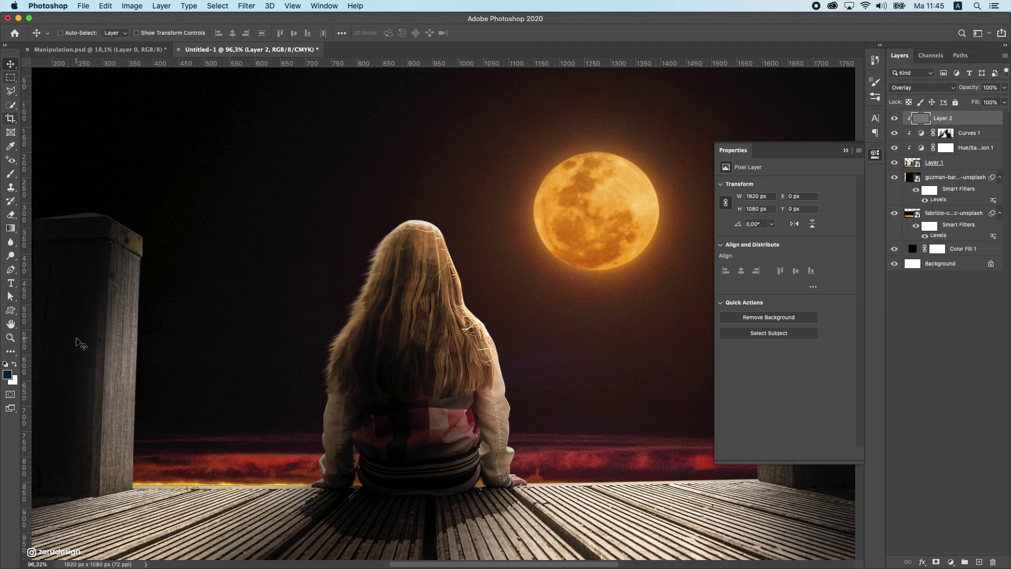
Switch to the Dodge tool and reduce its brush size to 25, undoing any trial strokes.
left_click(14, 241)
left_click(11, 258)
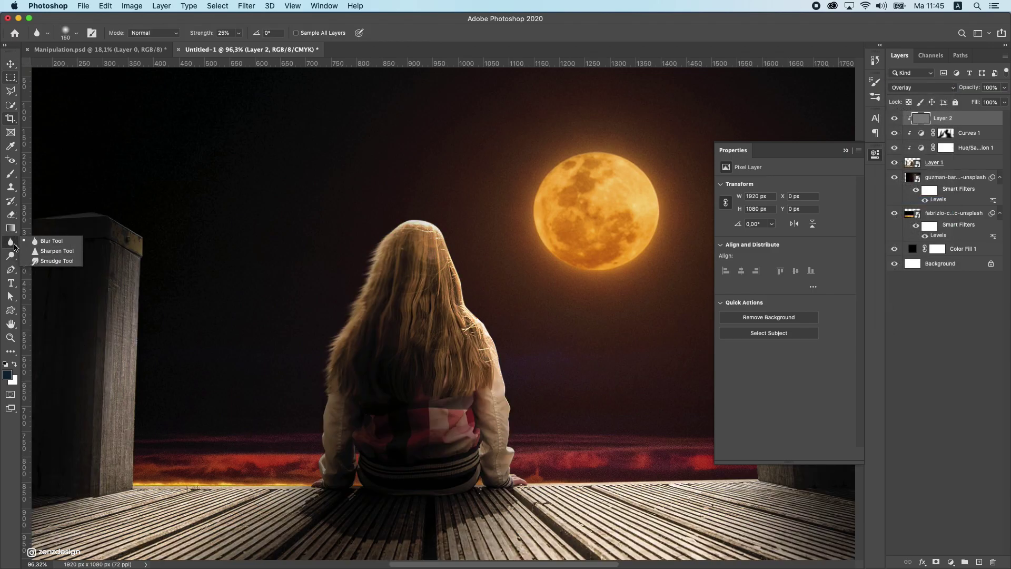
left_click(37, 257)
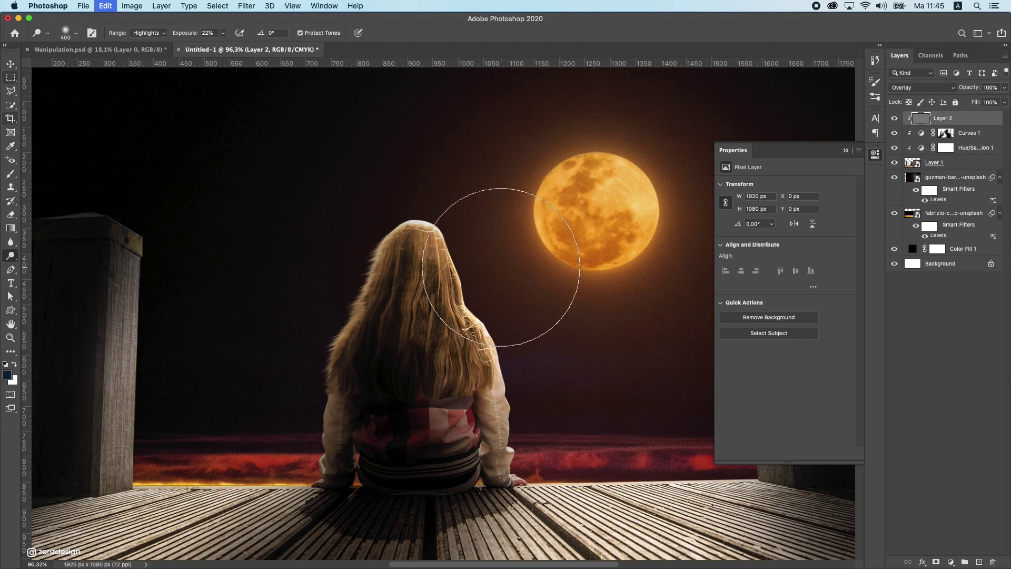
key("bracketleft")
key("bracketleft")
key("bracketleft")
key("bracketleft")
key("bracketleft")
key("bracketleft")
key("bracketleft")
key("bracketleft")
key("bracketleft")
key("bracketleft")
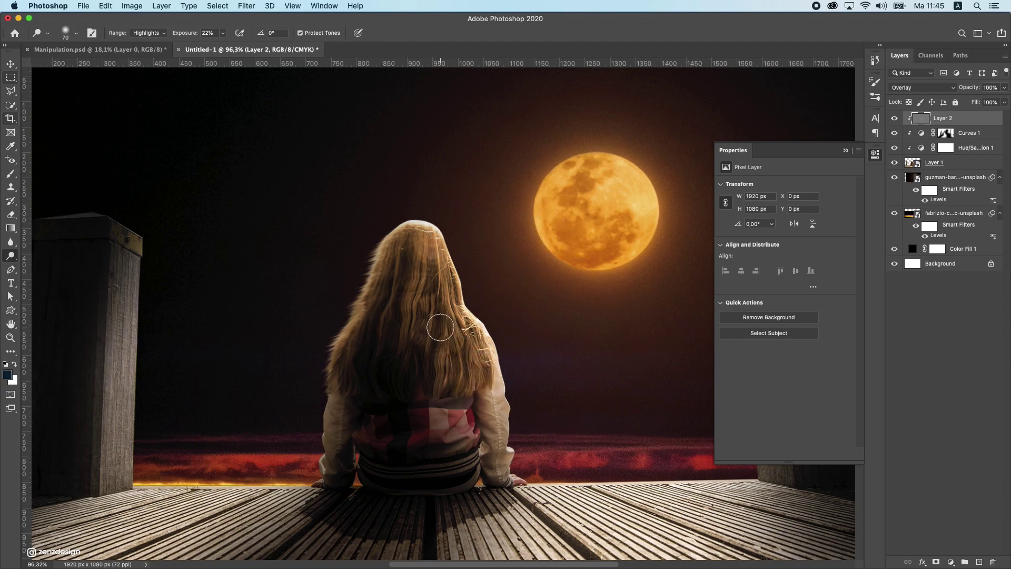
key("bracketleft")
key("super+z")
key("super+z")
Set the Dodge tool to Midtones at 51% exposure and brighten the moon-facing edge of the girl's sleeve.
scroll(441, 224, "up", 1)
scroll(437, 211, "up", 3)
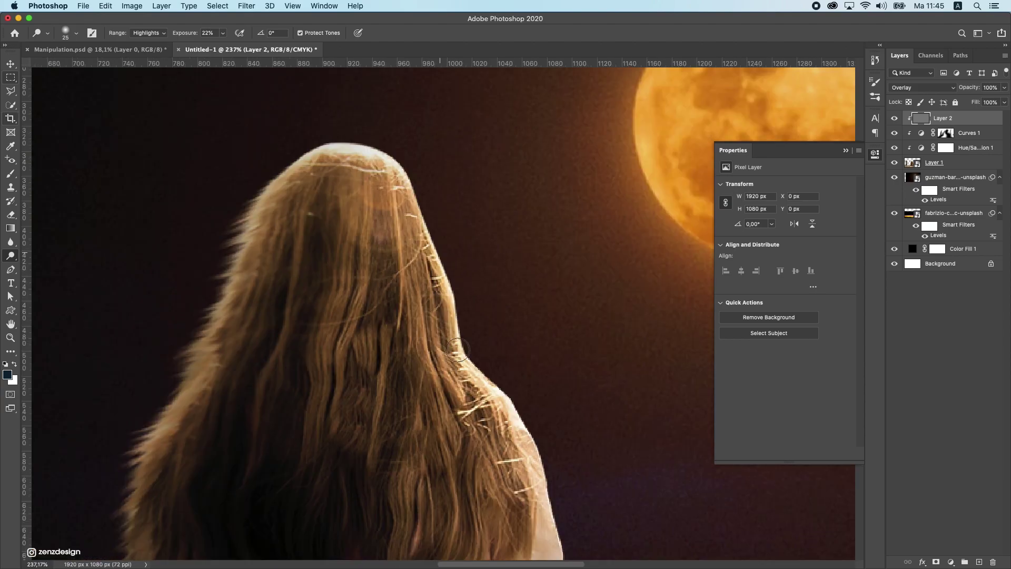
scroll(422, 231, "down", 5)
scroll(422, 231, "right", 2)
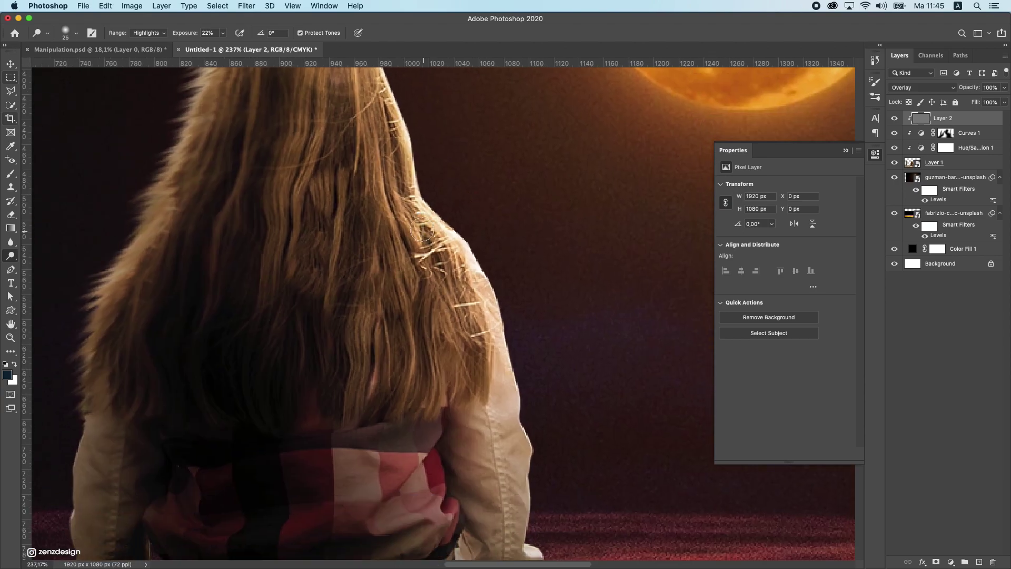
left_click_drag(576, 419, 510, 190)
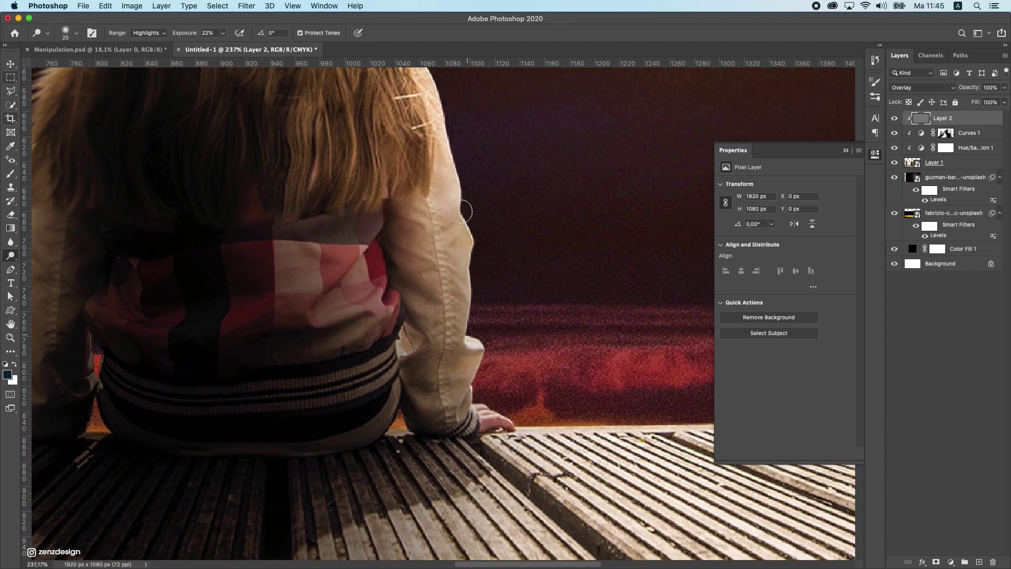
left_click(149, 33)
left_click(146, 23)
left_click(223, 32)
left_click_drag(222, 46, 237, 49)
left_click(479, 360)
mouse_move(469, 253)
left_mouse_down()
mouse_move(469, 347)
mouse_move(526, 420)
mouse_move(489, 410)
left_mouse_up()
key("super+z")
Dodge the lighter parts of the girl's jacket and hair, undoing the unwanted strokes.
scroll(571, 365, "up", 3)
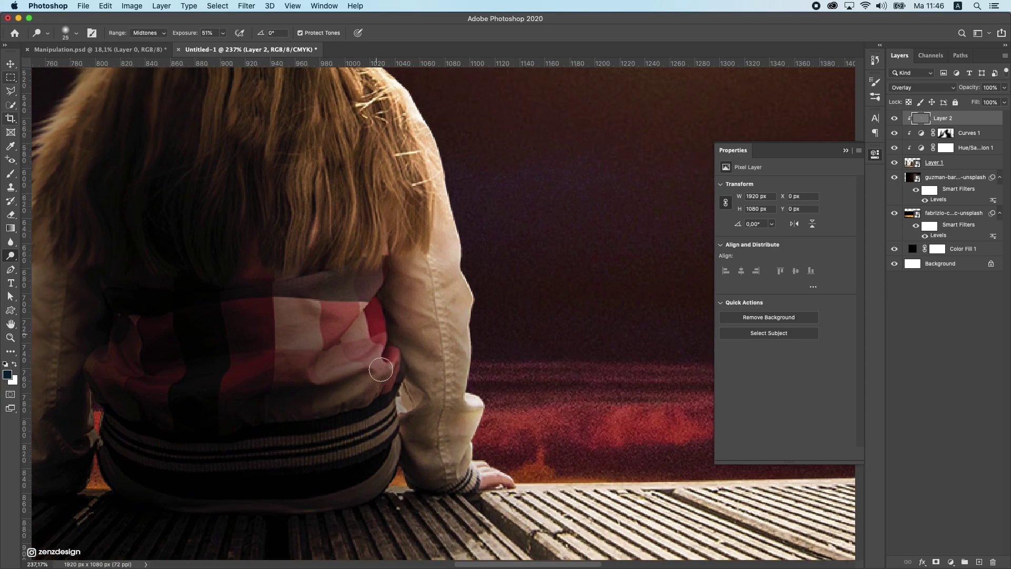
left_click_drag(381, 370, 375, 427)
scroll(373, 416, "down", 5)
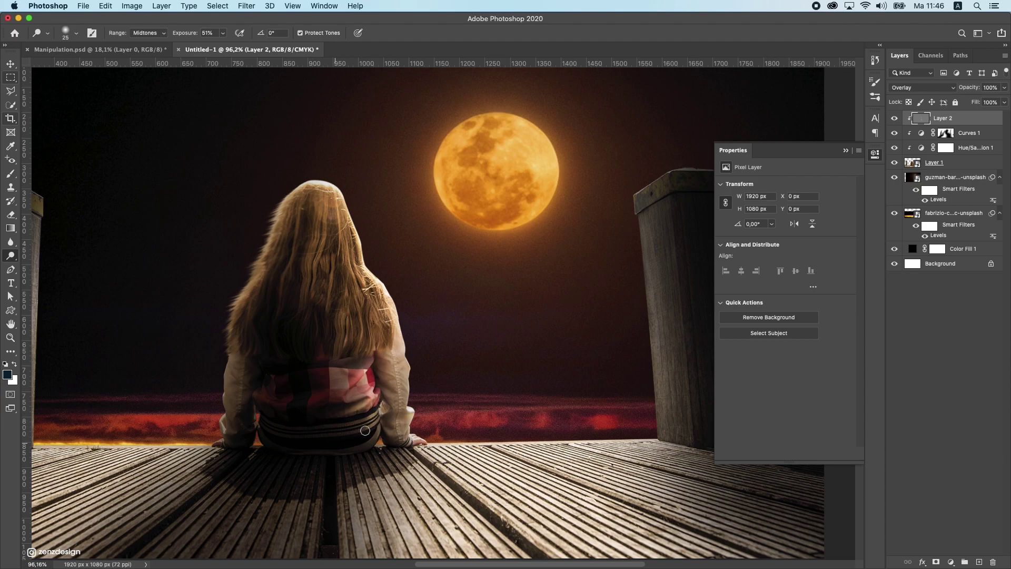
key("super+z")
mouse_move(363, 365)
left_mouse_down()
mouse_move(387, 322)
mouse_move(365, 257)
mouse_move(378, 349)
mouse_move(343, 214)
mouse_move(324, 247)
mouse_move(355, 267)
mouse_move(345, 218)
mouse_move(331, 322)
mouse_move(348, 268)
mouse_move(384, 337)
mouse_move(349, 340)
left_mouse_up()
key("super+z")
scroll(349, 339, "down", 5)
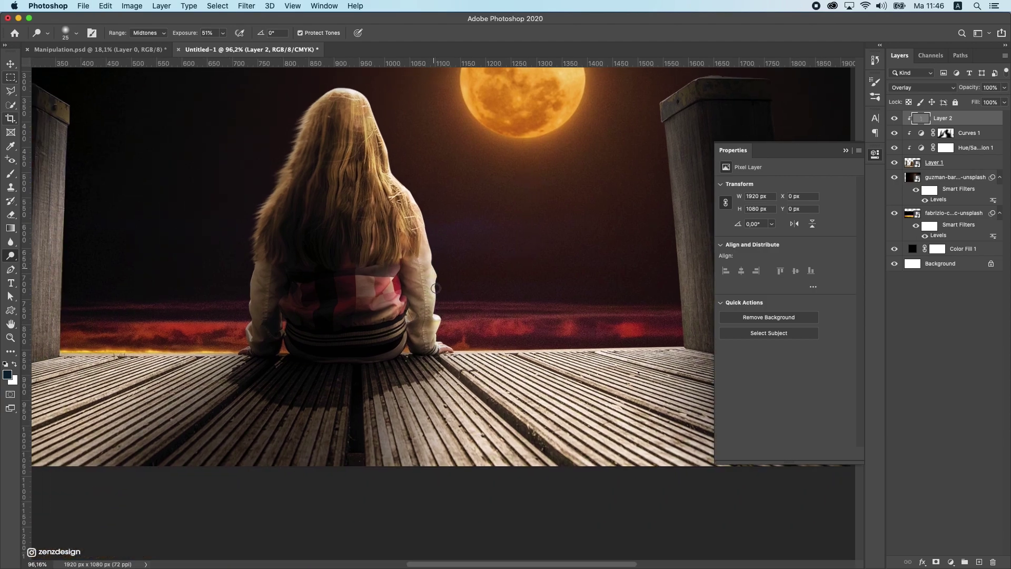
Dodge the moon-facing edge of the right-hand post, enlarging the brush to 70 for its upper corner.
scroll(451, 276, "down", 10)
scroll(542, 375, "up", 10)
left_click_drag(546, 443, 276, 372)
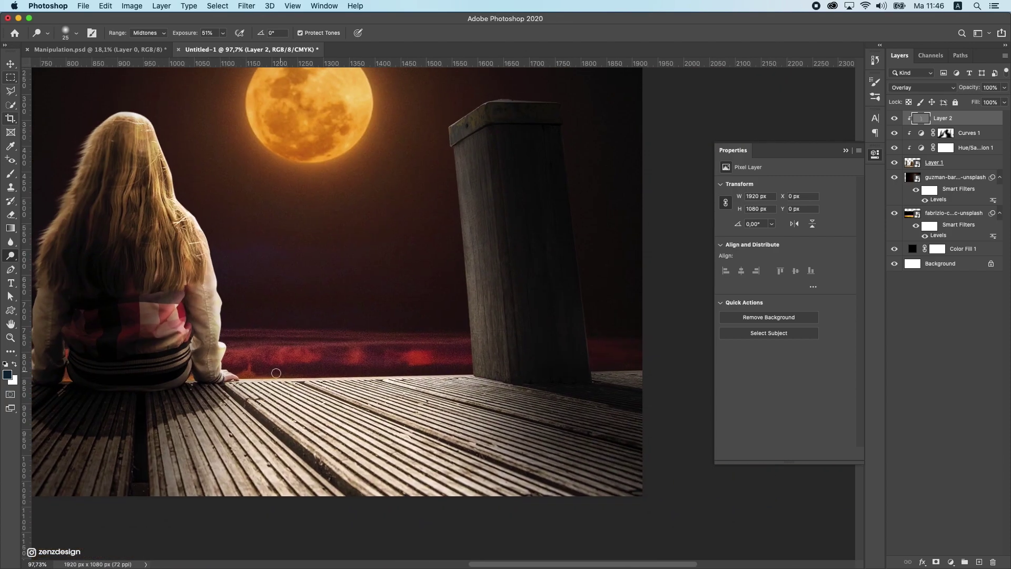
mouse_move(470, 372)
left_mouse_down()
mouse_move(471, 178)
mouse_move(457, 317)
left_mouse_up()
key("super+z")
key("super+z")
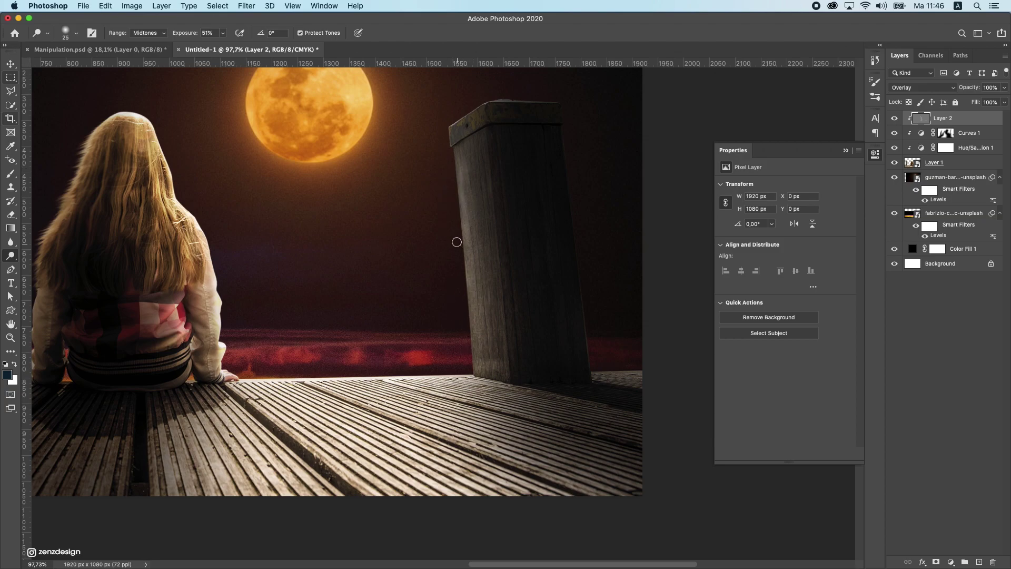
mouse_move(457, 221)
left_mouse_down()
mouse_move(477, 357)
mouse_move(472, 243)
mouse_move(463, 248)
mouse_move(464, 207)
left_mouse_up()
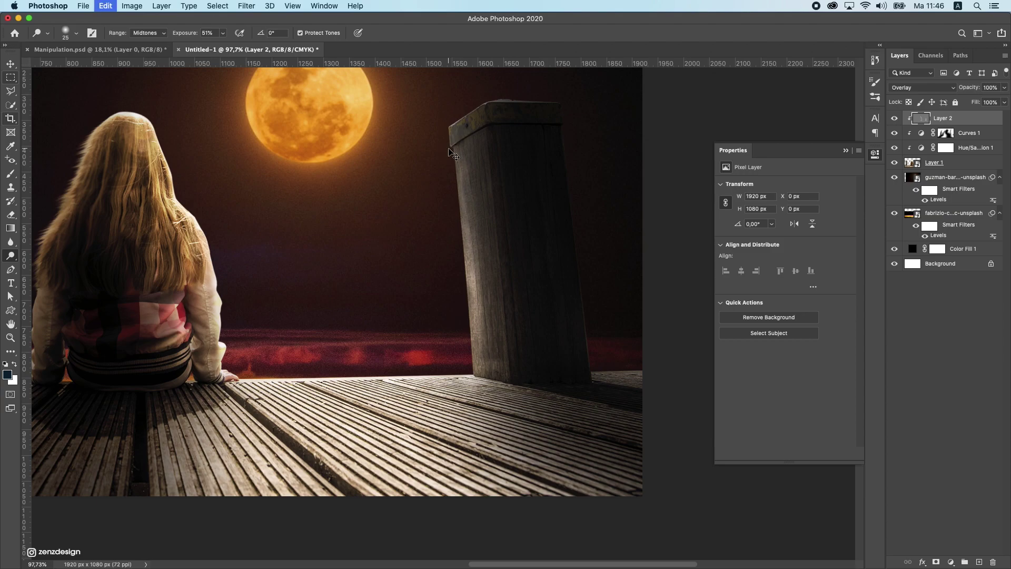
key("super+z")
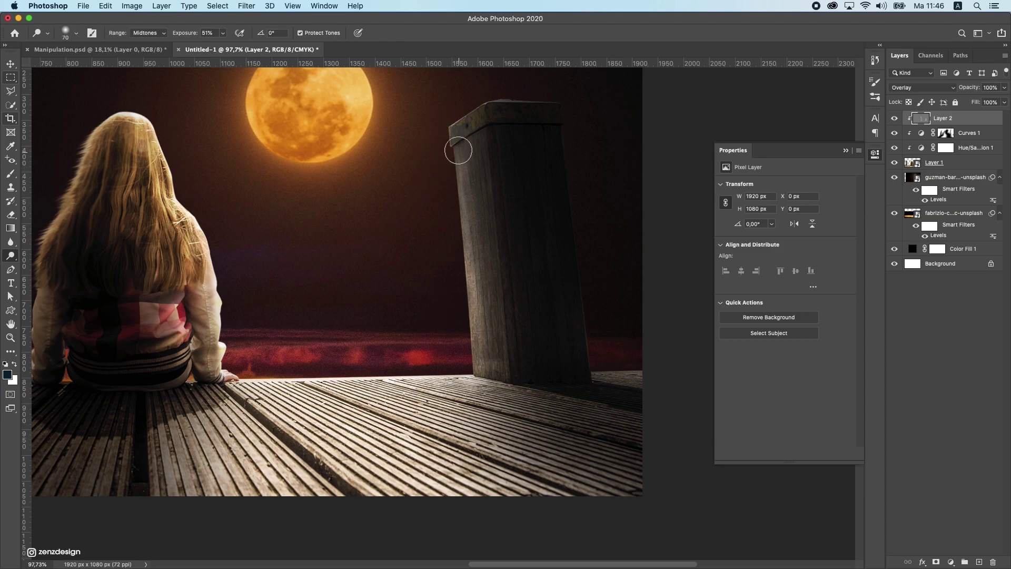
mouse_move(456, 126)
left_mouse_down()
mouse_move(485, 395)
mouse_move(444, 139)
left_mouse_up()
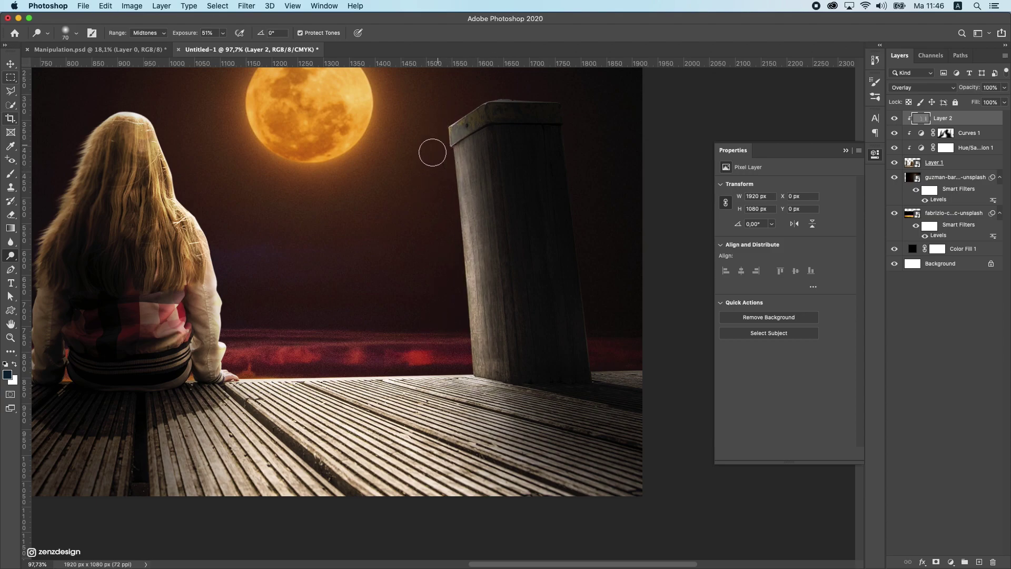
Dodge the moon-facing side of the left-hand post and the crown of the girl's hair.
scroll(433, 153, "left", 10)
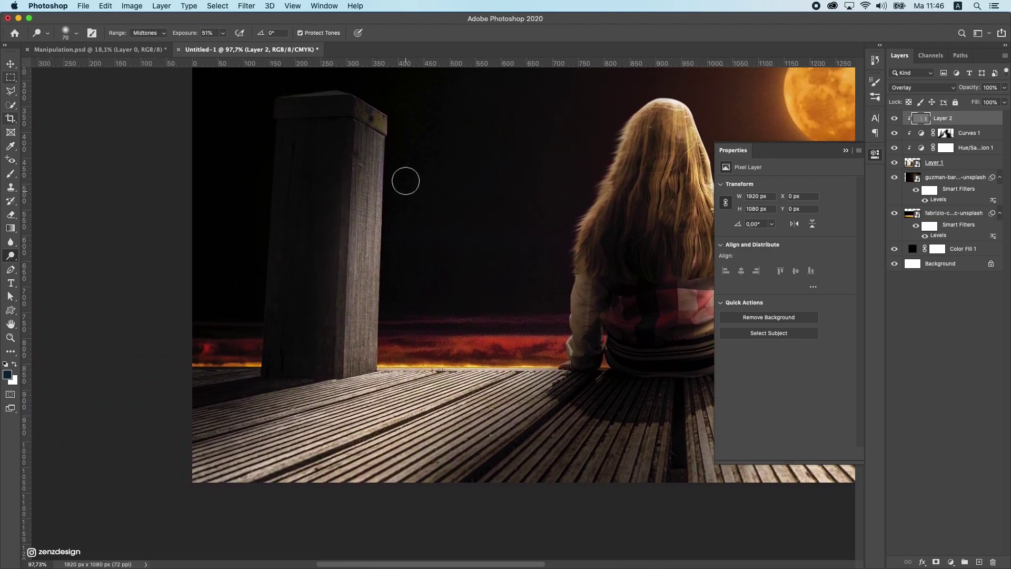
mouse_move(391, 119)
left_mouse_down()
mouse_move(388, 319)
mouse_move(391, 131)
mouse_move(405, 235)
mouse_move(381, 248)
mouse_move(378, 378)
mouse_move(361, 361)
mouse_move(515, 366)
mouse_move(363, 381)
mouse_move(442, 312)
mouse_move(387, 366)
mouse_move(433, 181)
mouse_move(350, 329)
mouse_move(416, 342)
mouse_move(531, 293)
left_mouse_up()
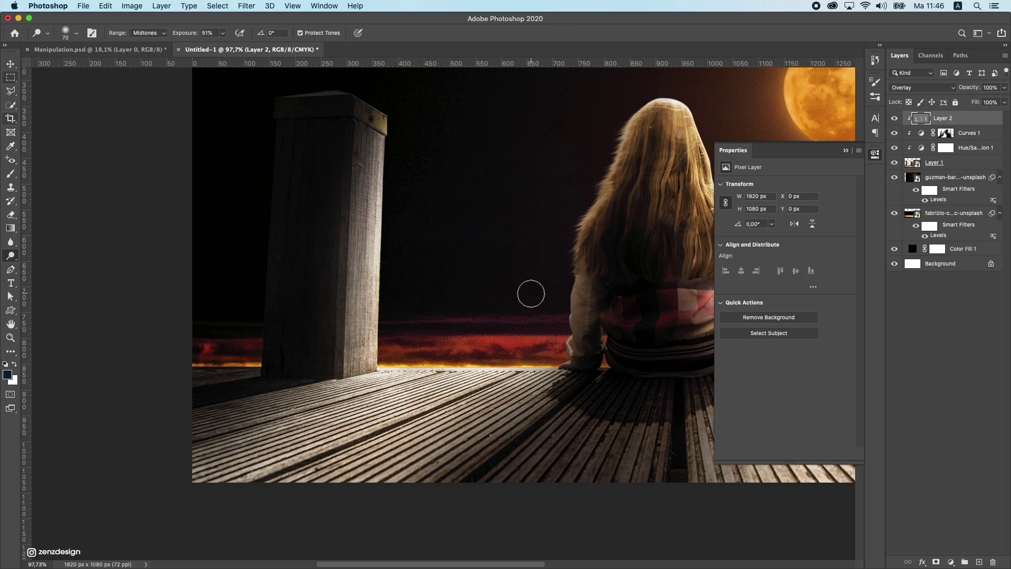
scroll(530, 293, "right", 10)
mouse_move(437, 291)
left_mouse_down()
mouse_move(365, 172)
mouse_move(411, 290)
mouse_move(376, 182)
left_mouse_up()
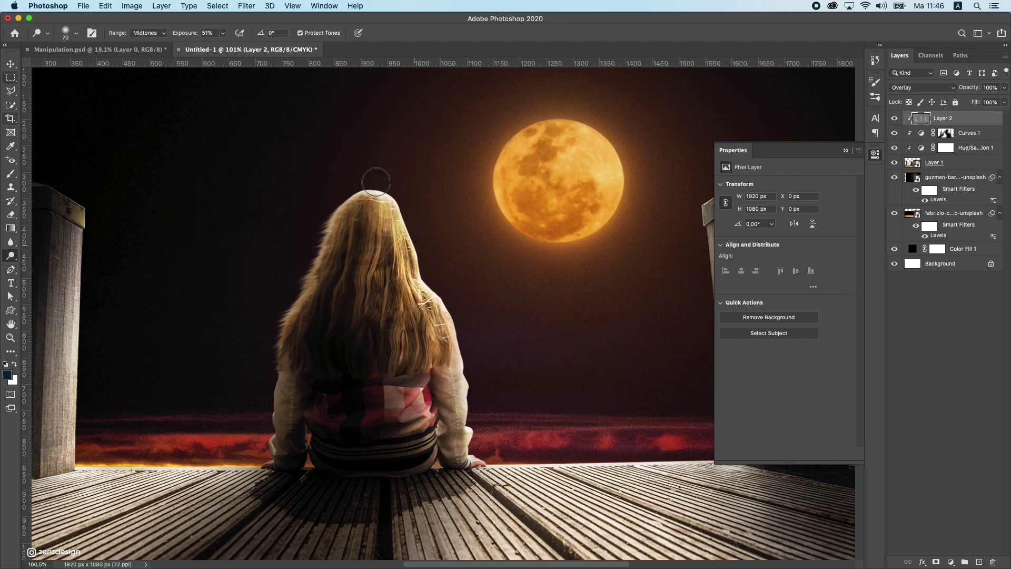
Compare the image with and without the dodge layer and lower that layer's opacity to 74%.
scroll(516, 279, "down", 8)
scroll(512, 282, "up", 5)
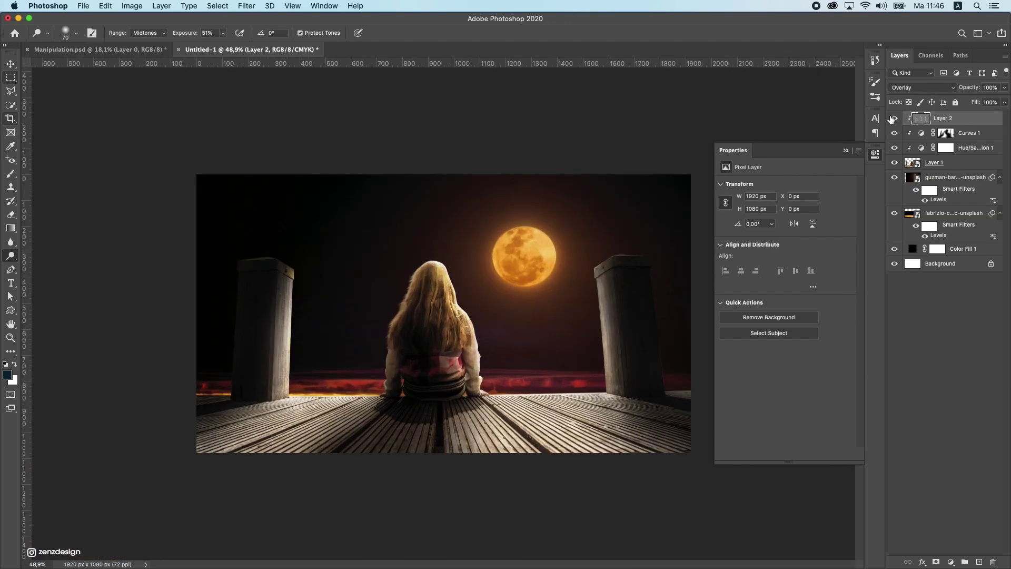
left_click(893, 119)
left_click(893, 119)
left_click(1006, 88)
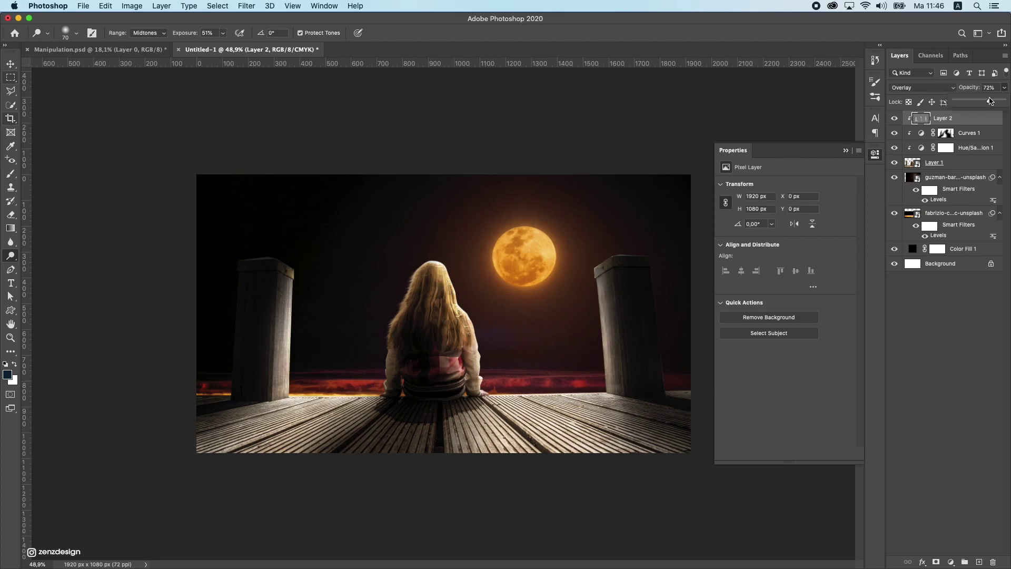
left_click_drag(990, 101, 986, 102)
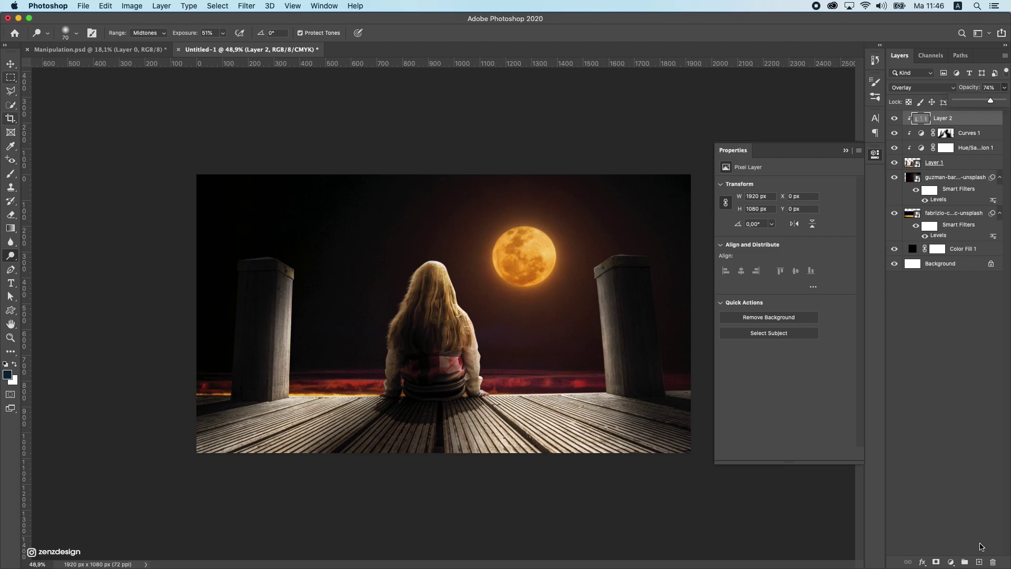
left_click(981, 547)
left_click(958, 116)
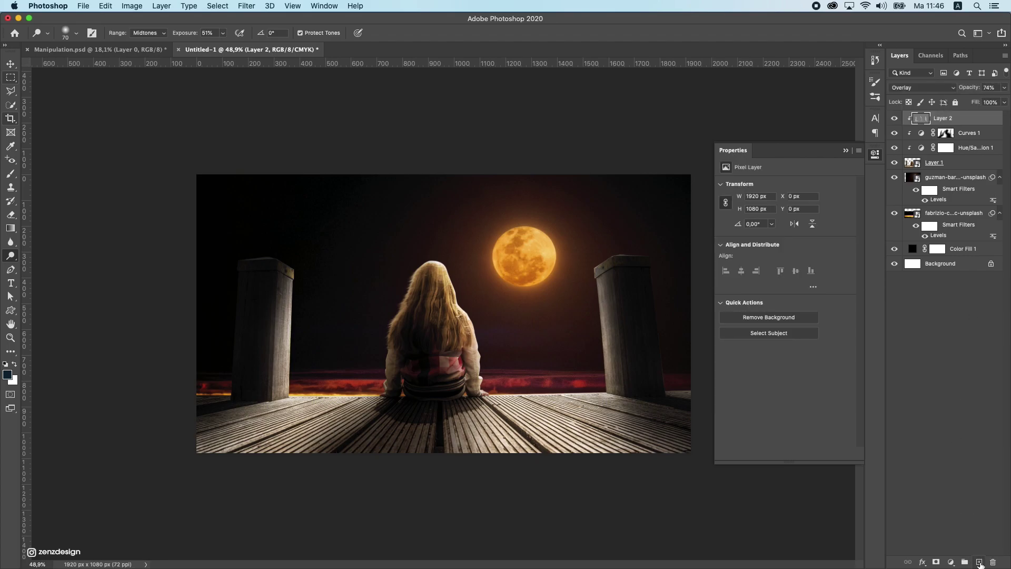
Create a new layer above the dodge layer and fill it with neutral gray.
left_click(979, 561)
left_click(178, 4)
mouse_move(106, 5)
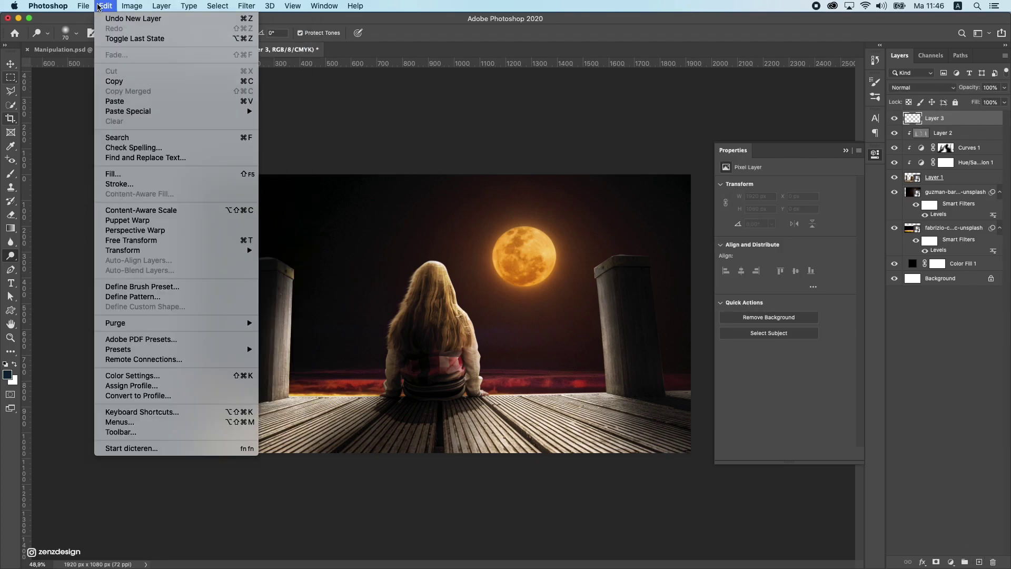
left_click(185, 174)
left_click(564, 49)
key("o")
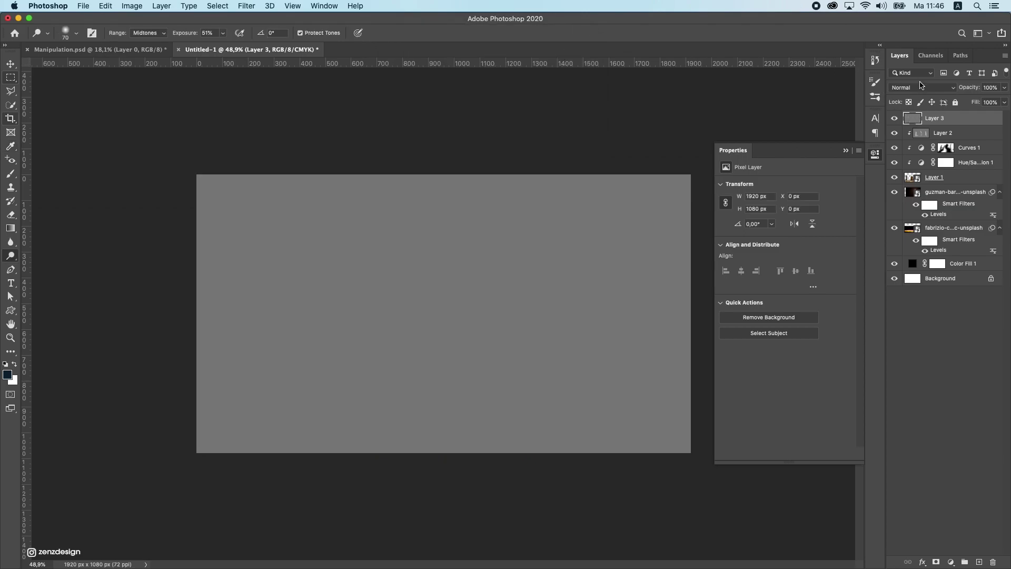
Clip the second gray layer to the layers below and set its blend mode to Overlay.
right_click(952, 123)
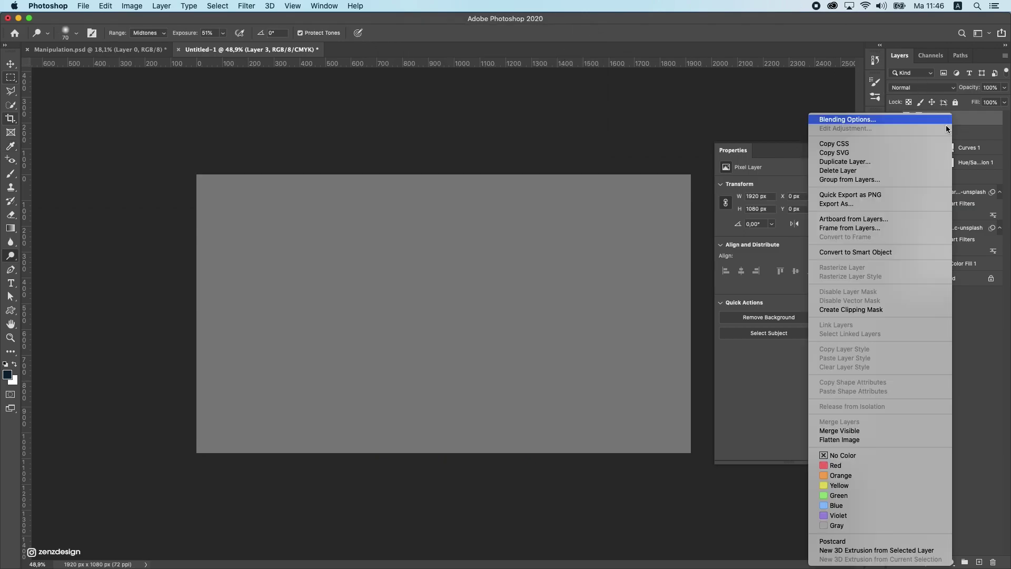
left_click(863, 305)
left_click(922, 87)
left_click(903, 200)
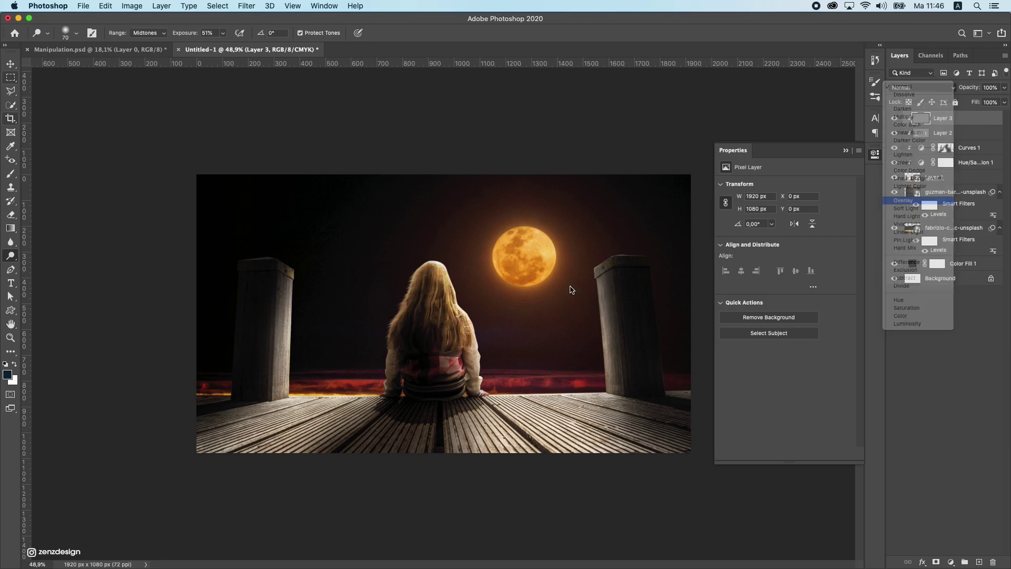
Switch to the Burn tool with Highlights range and 34% exposure, try it on the front pier planks, and undo the stroke.
right_click(10, 255)
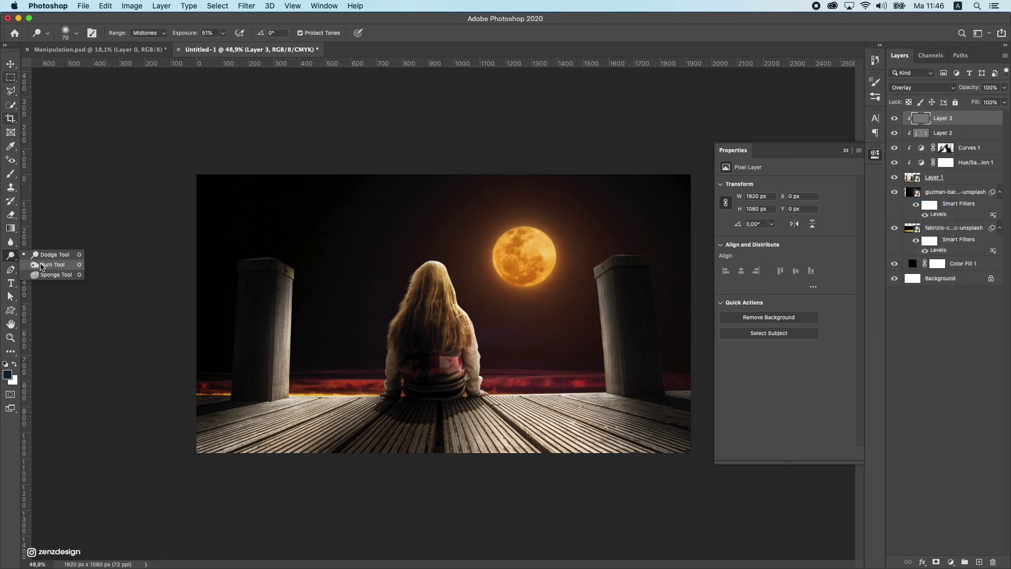
left_click(42, 264)
left_click(149, 33)
left_click(149, 42)
left_click(227, 33)
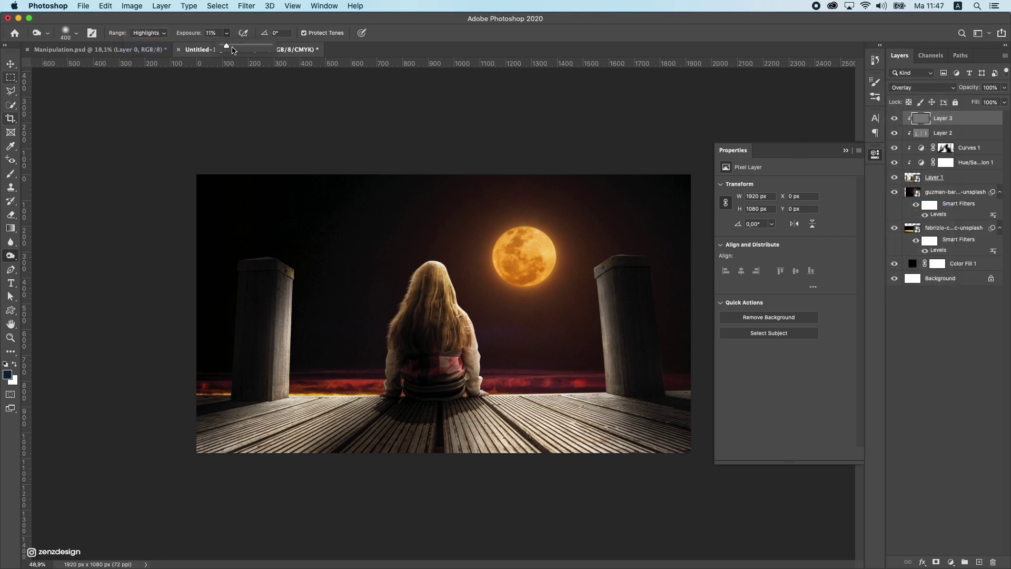
left_click(424, 459)
key("super+z")
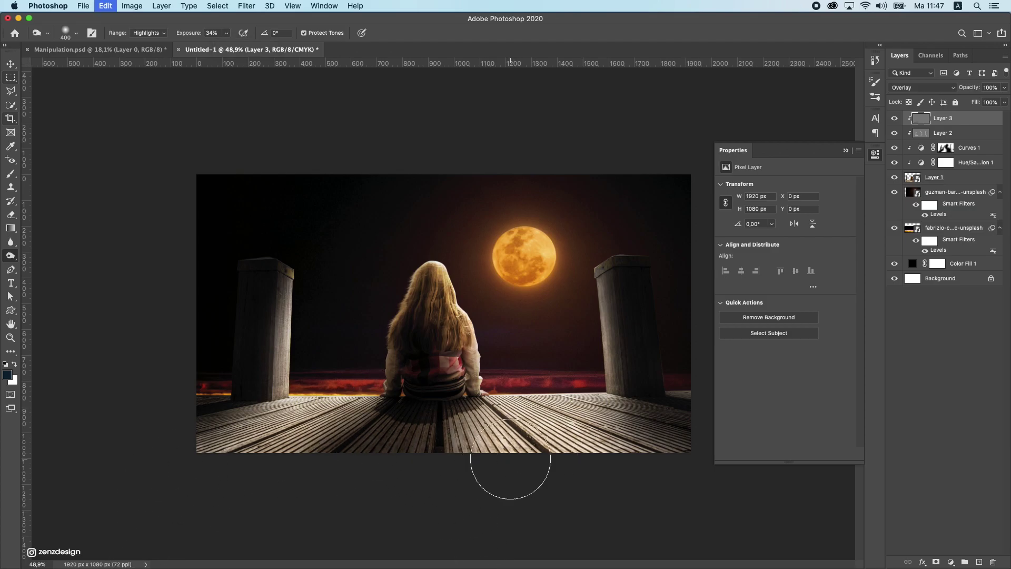
Try burning the image with the brush reduced to 150 px and undo the last two strokes.
key("bracketleft")
key("bracketleft")
key("bracketleft")
key("bracketleft")
key("bracketleft")
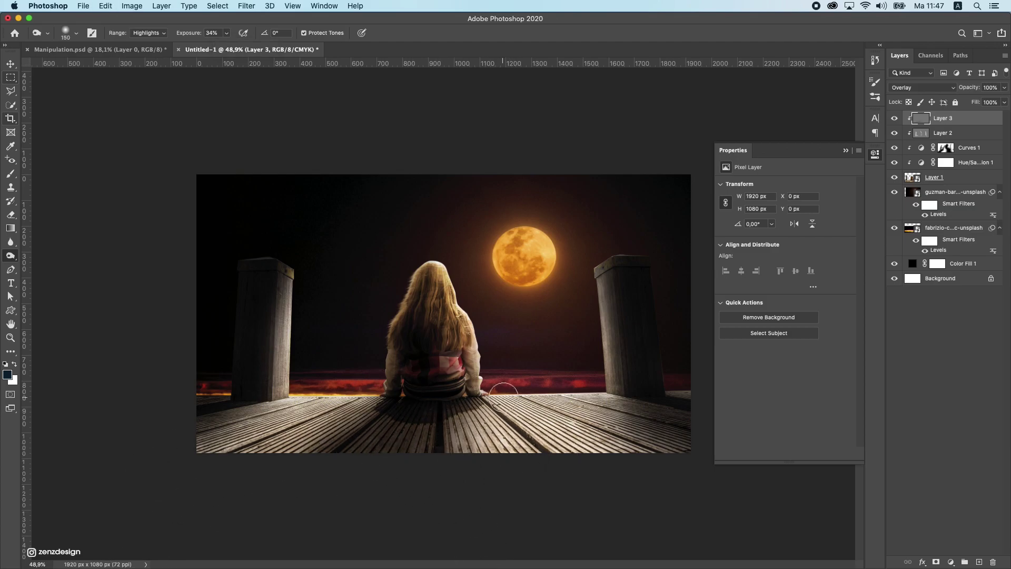
key("super+z")
key("super+z")
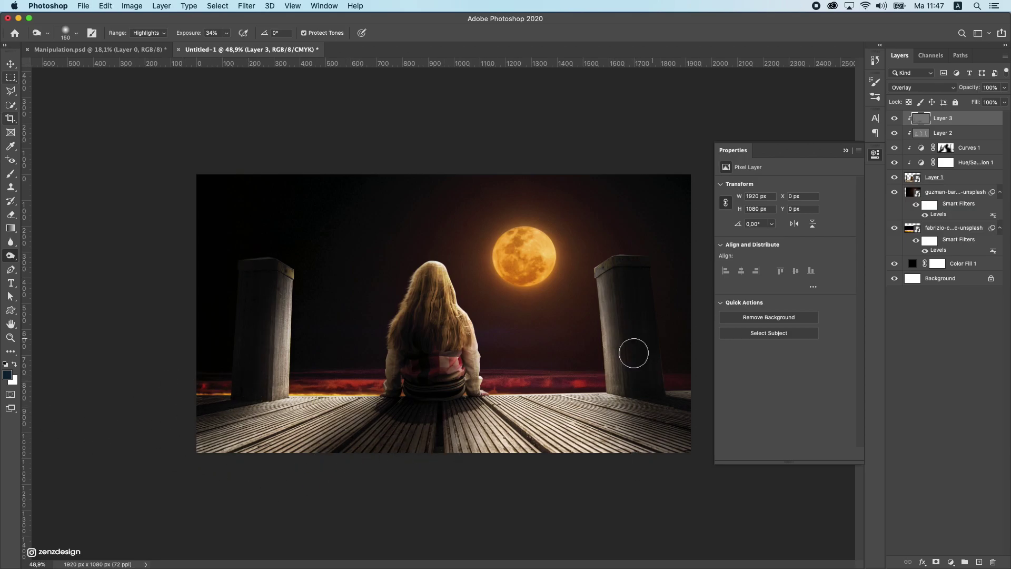
Burn darker shadows between the strands of the girl's hair, reducing the brush from 45 px to 15 px.
scroll(471, 292, "up", 5)
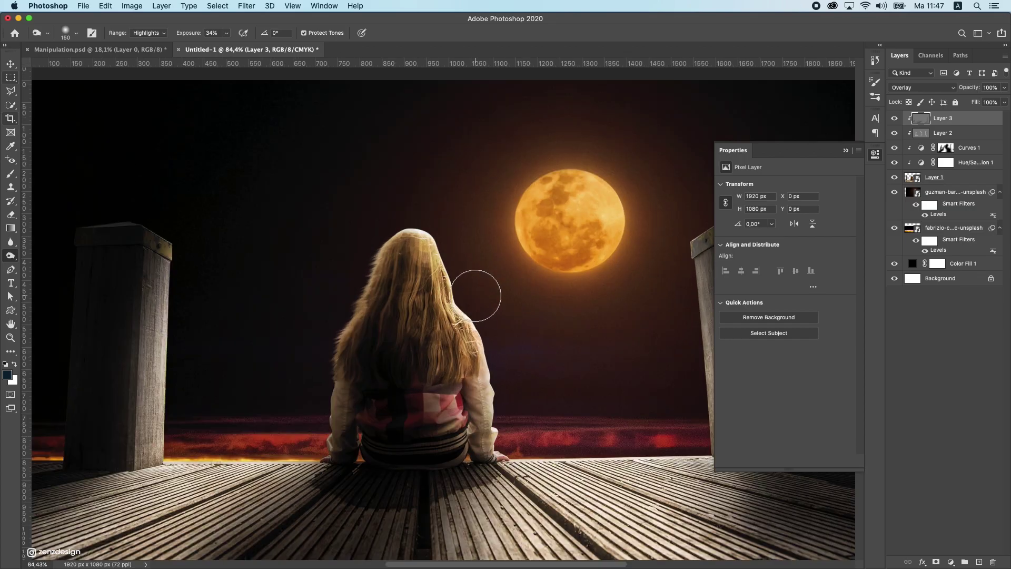
key("[")
key("[")
key("[")
key("[")
key("[")
key("[")
key("[")
key("[")
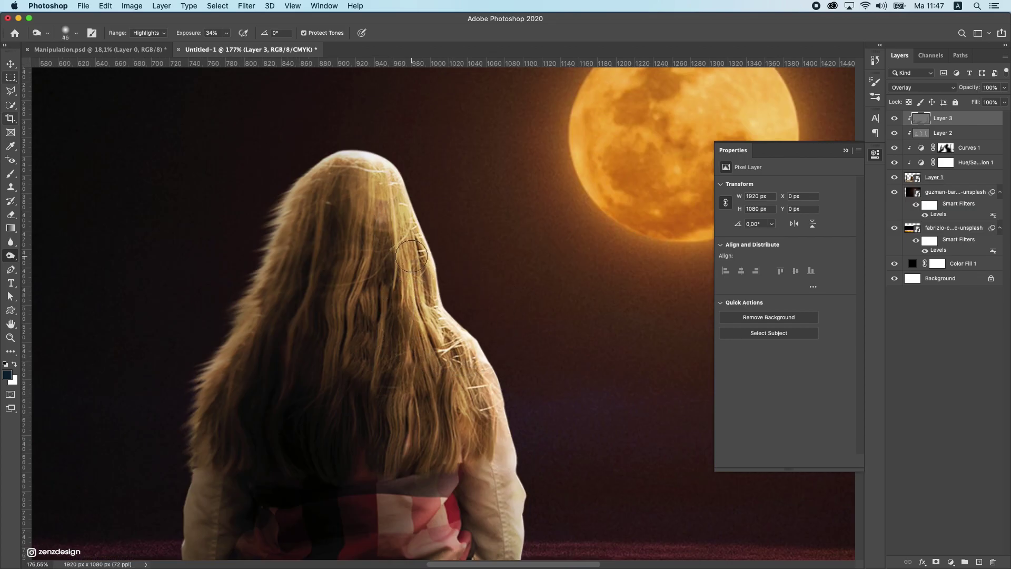
left_click_drag(413, 243, 429, 302)
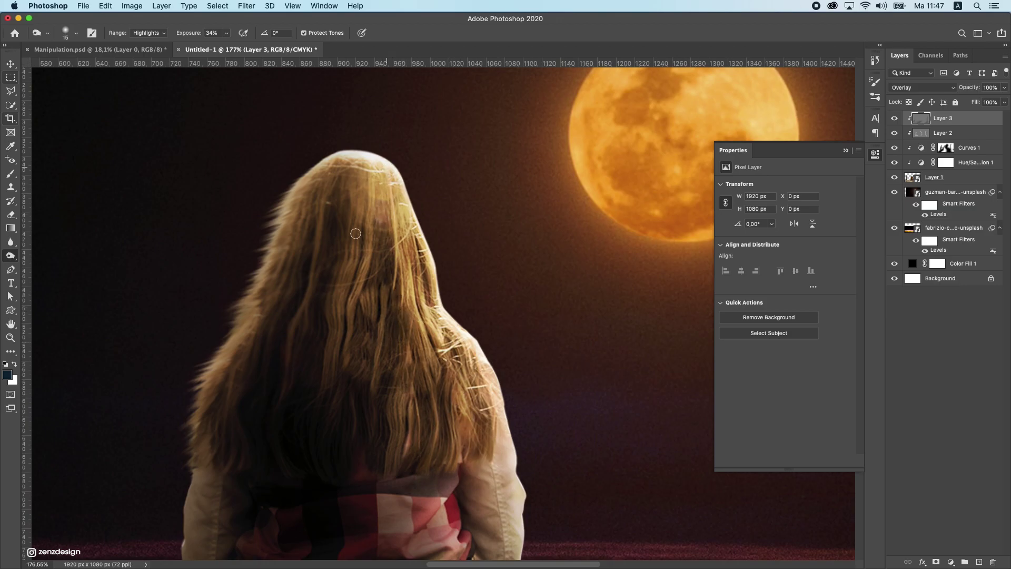
scroll(397, 346, "down", 10)
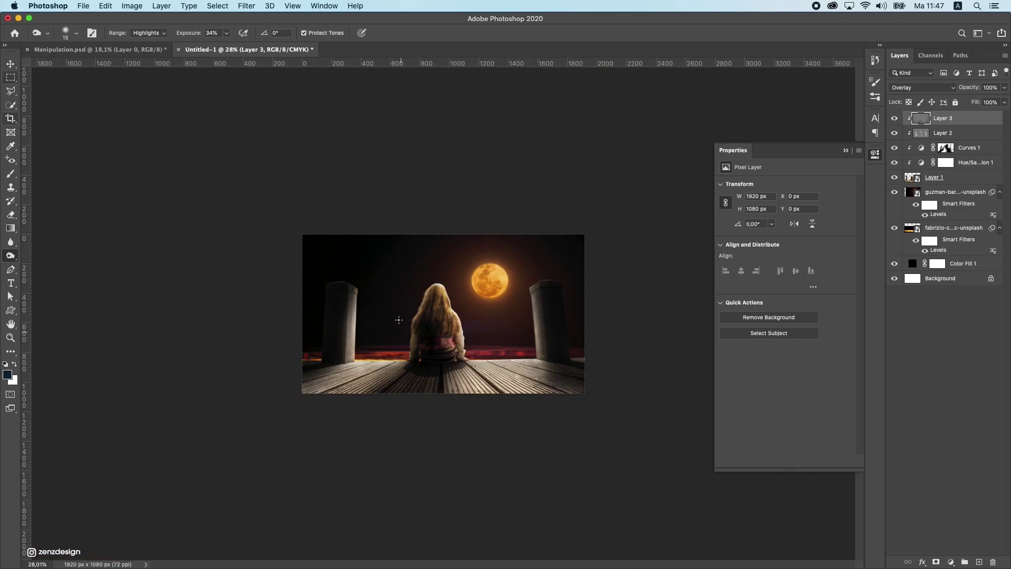
scroll(429, 269, "up", 9)
Set the Burn tool to Midtones at 17% exposure and darken the shadows on the girl's jacket and waistband.
left_click(164, 32)
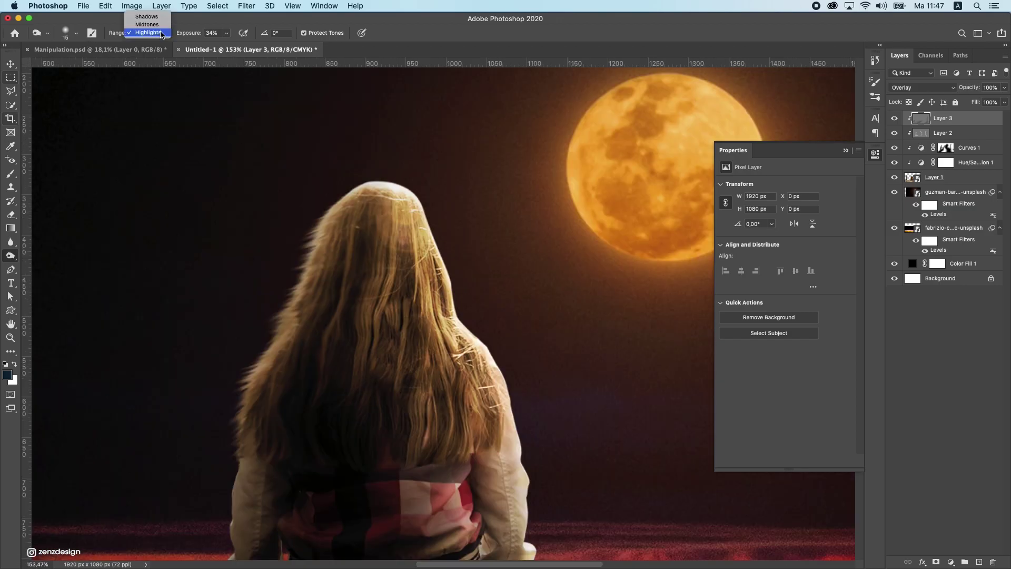
left_click(158, 32)
left_click(158, 32)
left_click(152, 25)
left_click(226, 33)
left_click_drag(227, 46, 219, 50)
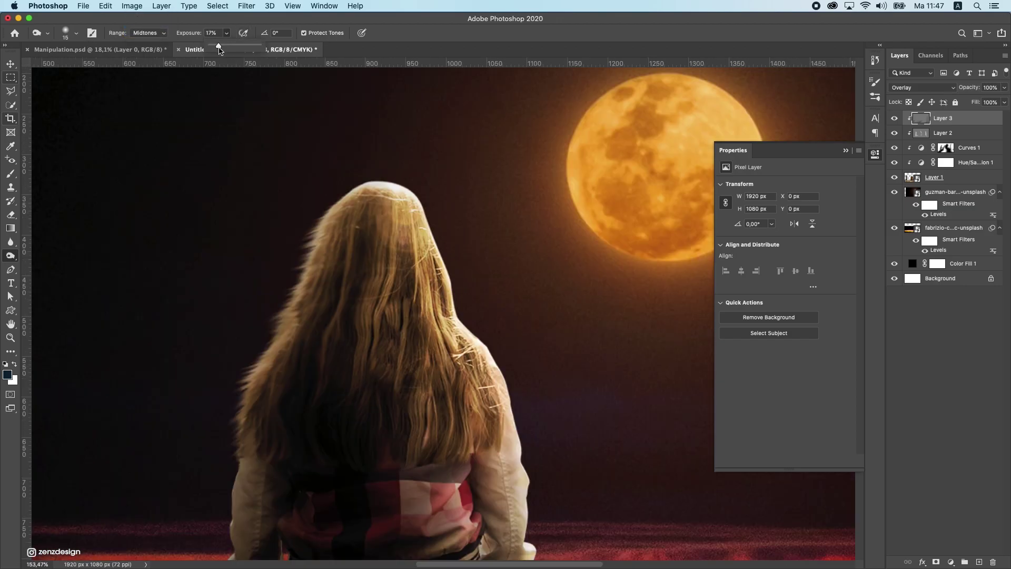
scroll(431, 329, "down", 2)
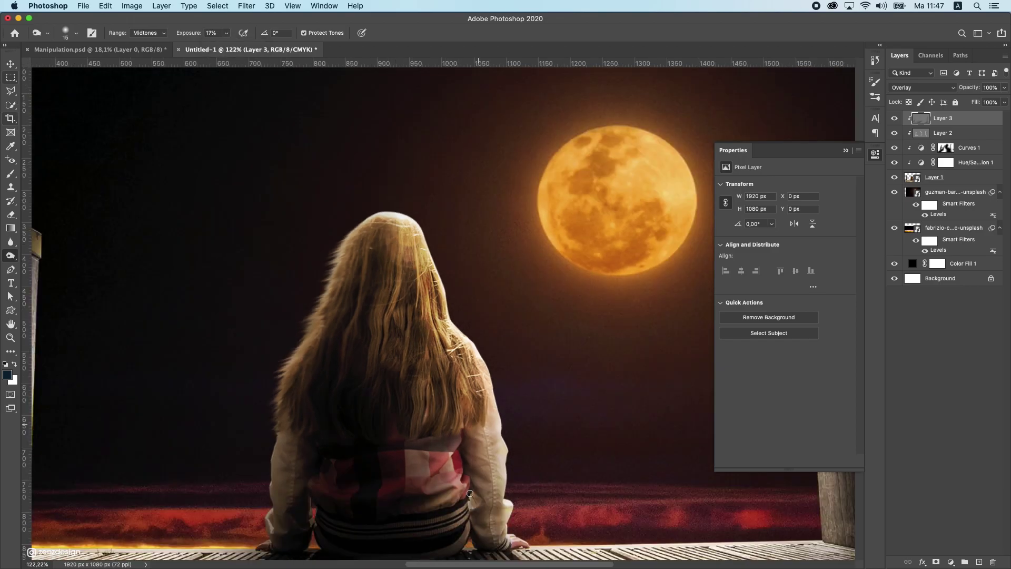
scroll(470, 493, "up", 5)
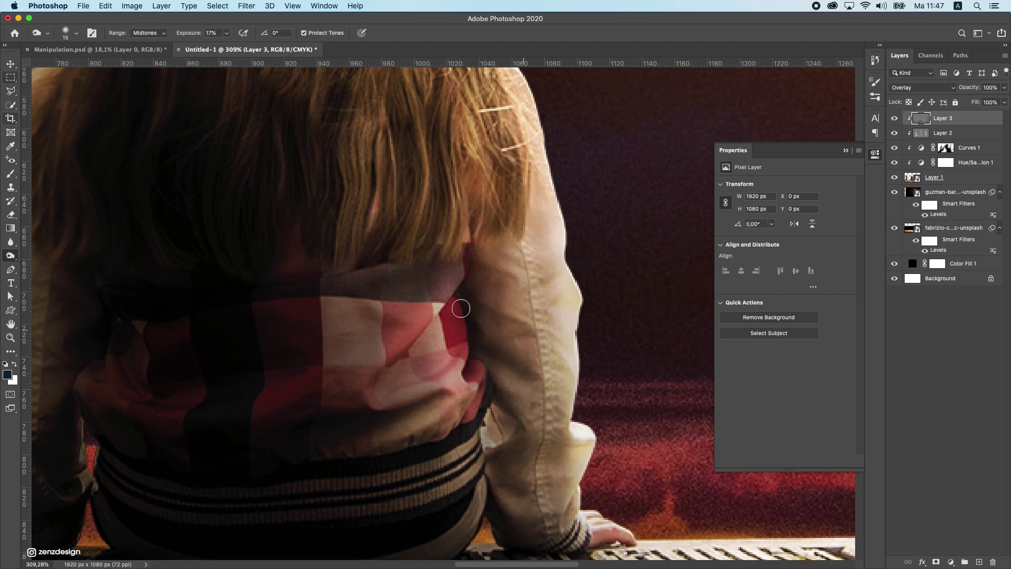
scroll(520, 286, "down", 5)
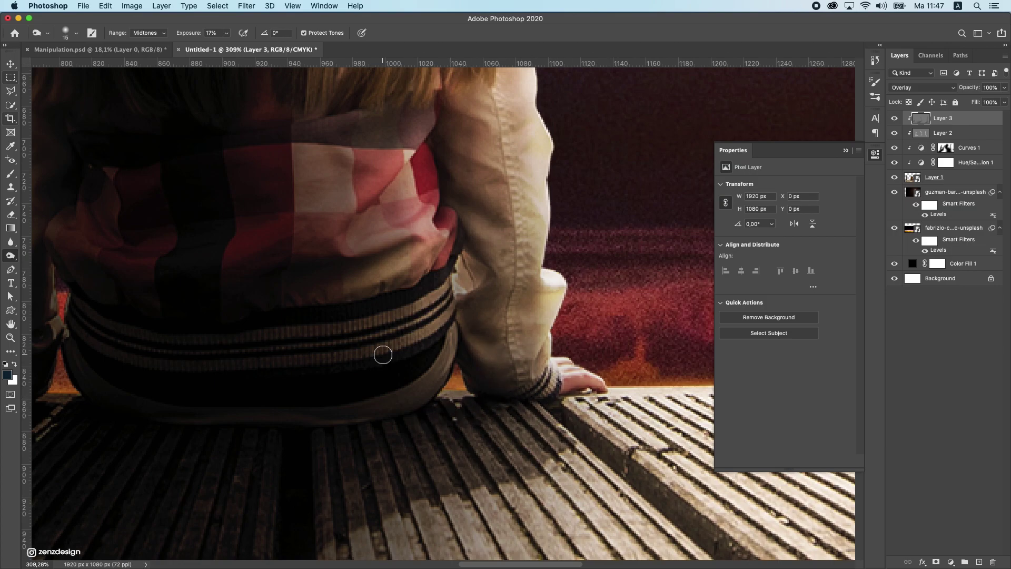
scroll(356, 350, "up", 3)
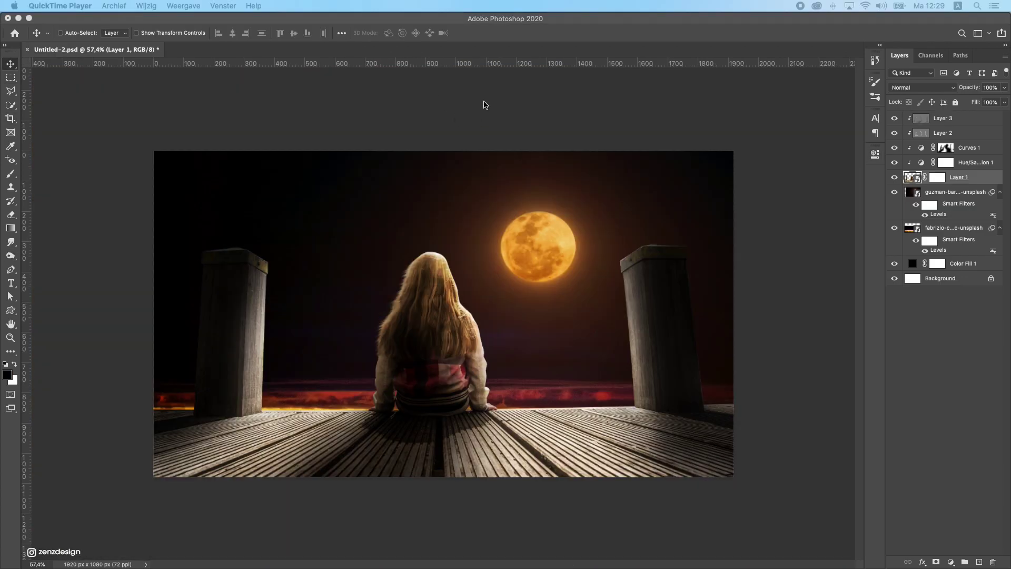
Add a clipped Curves adjustment directly above Layer 1 and deepen its shadows, mapping input 80 to 31 and 173 to 156.
left_click(485, 104)
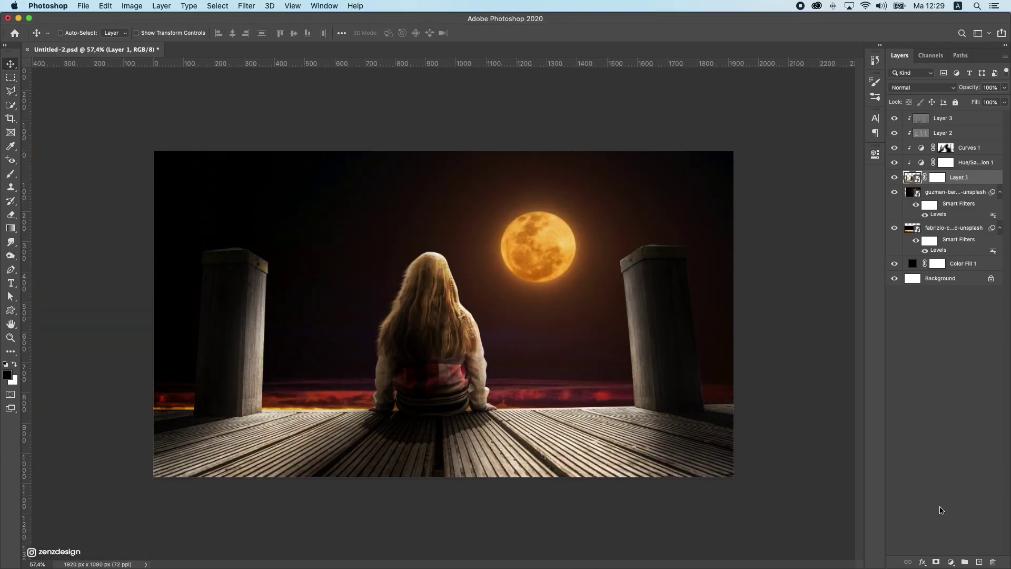
left_click(951, 559)
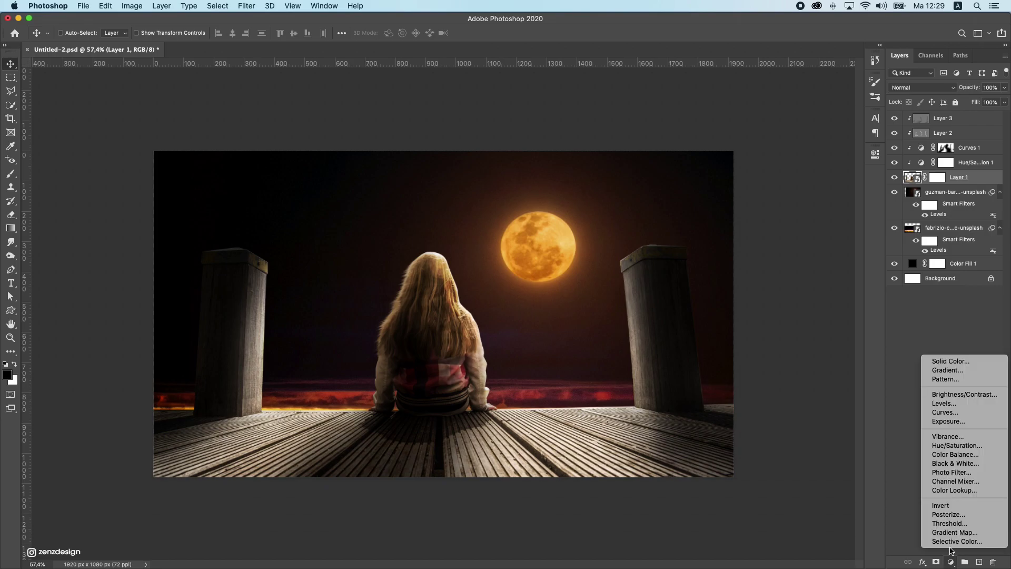
left_click(943, 413)
left_click_drag(798, 255, 792, 277)
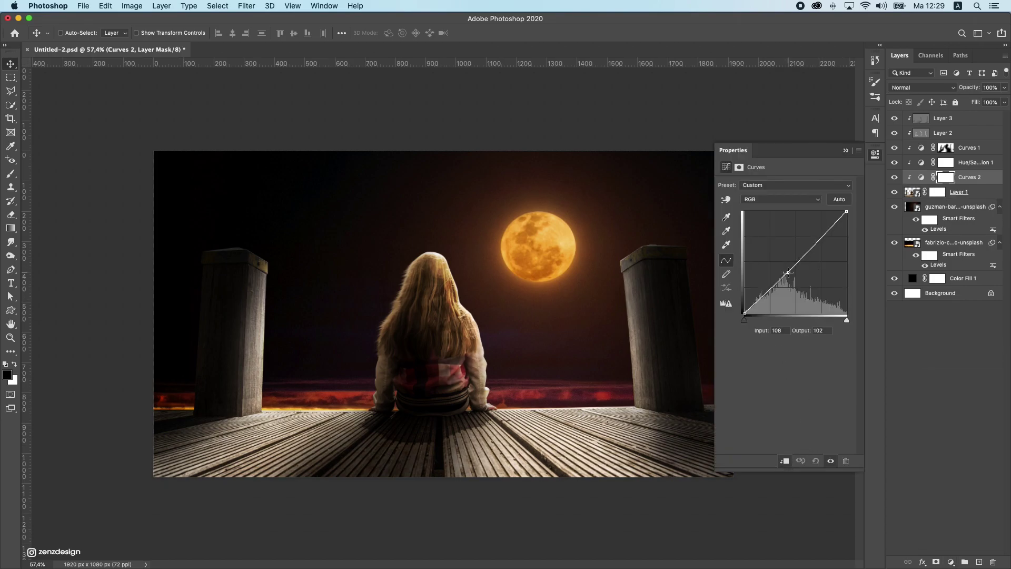
mouse_move(846, 211)
left_mouse_down()
mouse_move(828, 194)
mouse_move(845, 203)
left_mouse_up()
left_click_drag(792, 277, 791, 285)
mouse_move(810, 249)
left_mouse_down()
mouse_move(819, 263)
mouse_move(817, 253)
left_mouse_up()
left_click_drag(777, 293, 778, 300)
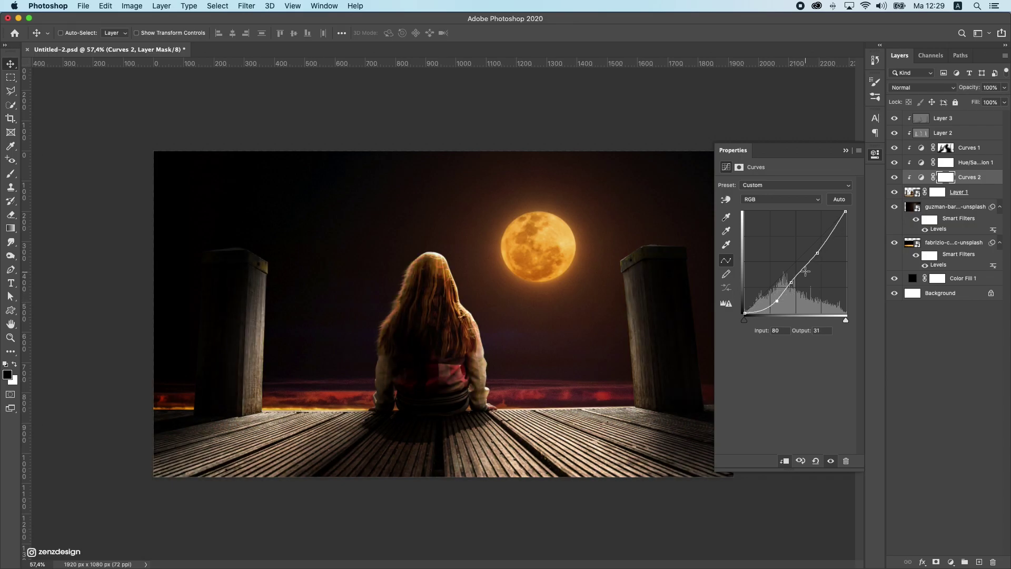
left_click_drag(815, 252, 811, 250)
scroll(448, 341, "down", 5)
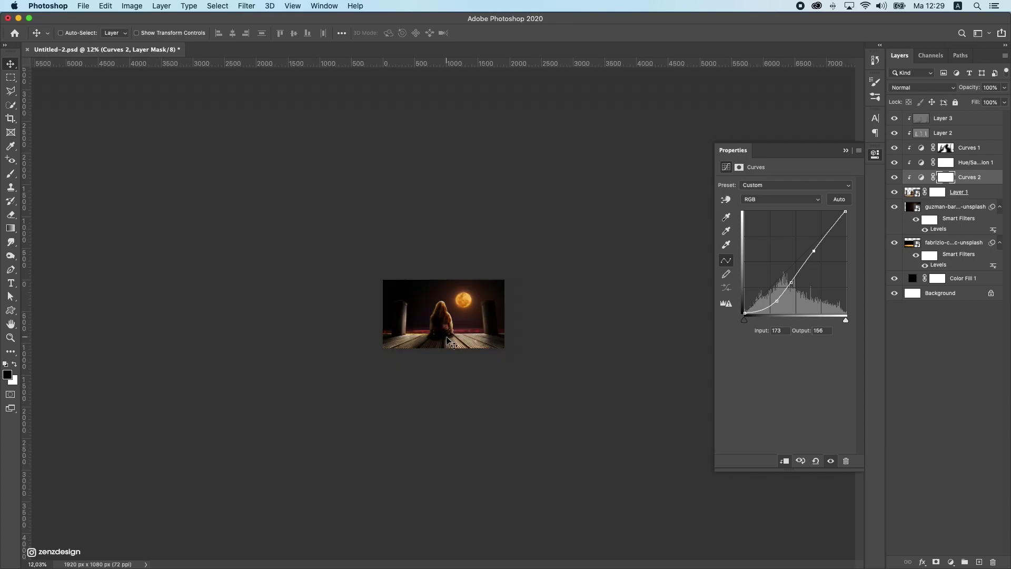
scroll(449, 341, "up", 6)
scroll(448, 341, "down", 3)
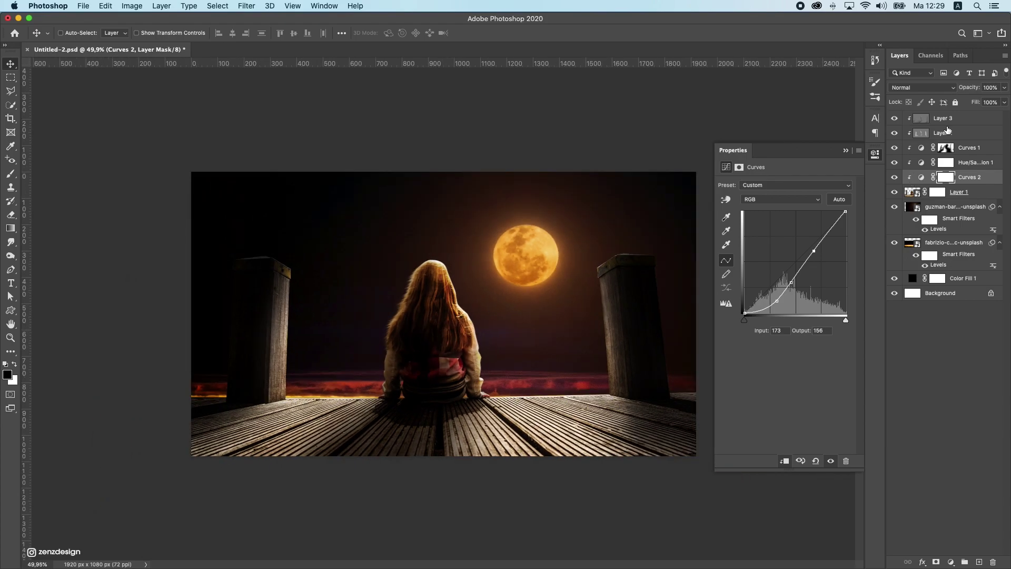
Create a new layer at the top of the stack and set the Brush tool's foreground colour to the moon's orange, eda033.
left_click(947, 122)
left_click(979, 562)
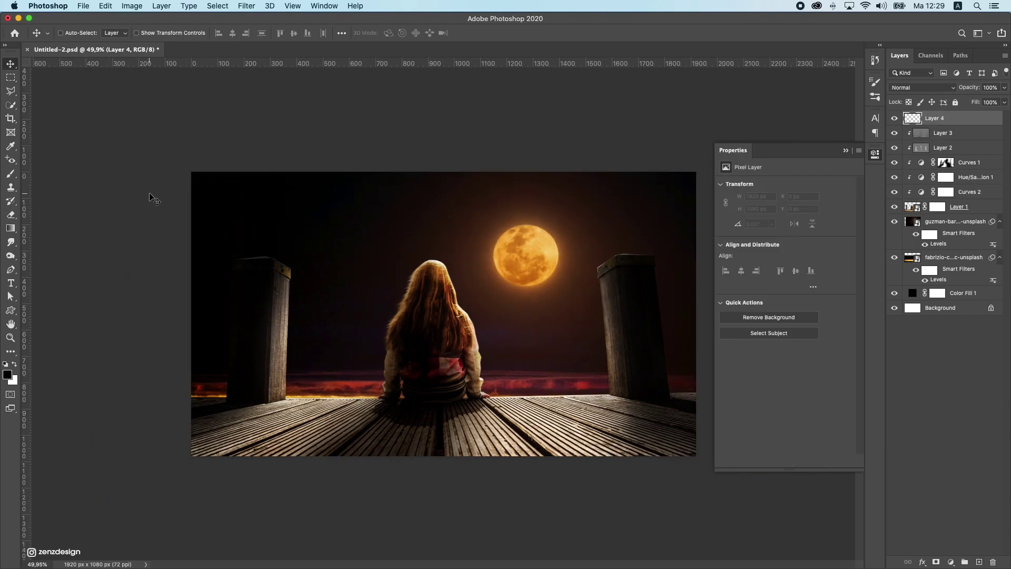
left_click(10, 174)
left_click(10, 377)
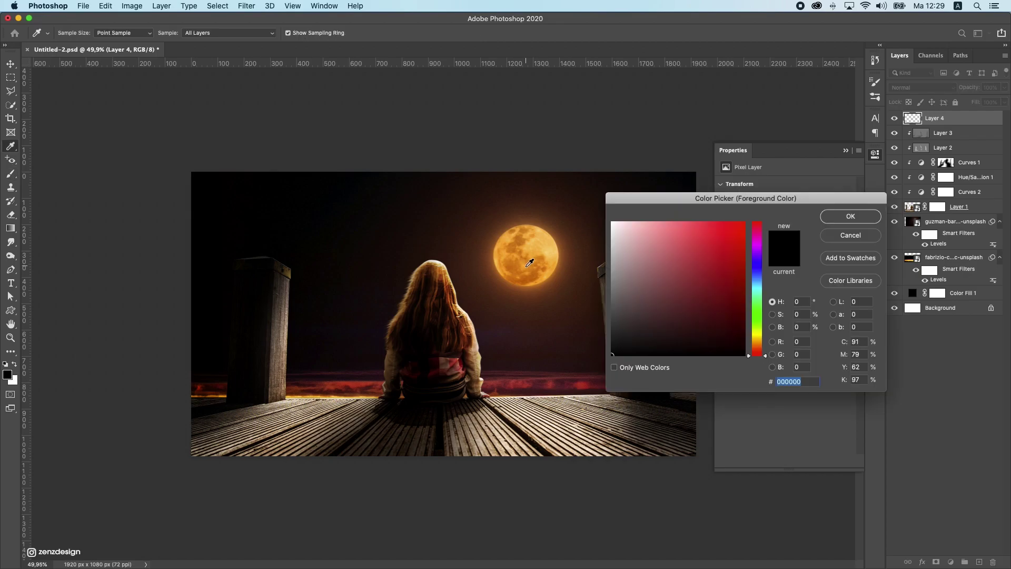
left_click(528, 268)
mouse_move(720, 228)
left_mouse_down()
mouse_move(713, 223)
mouse_move(717, 231)
left_mouse_up()
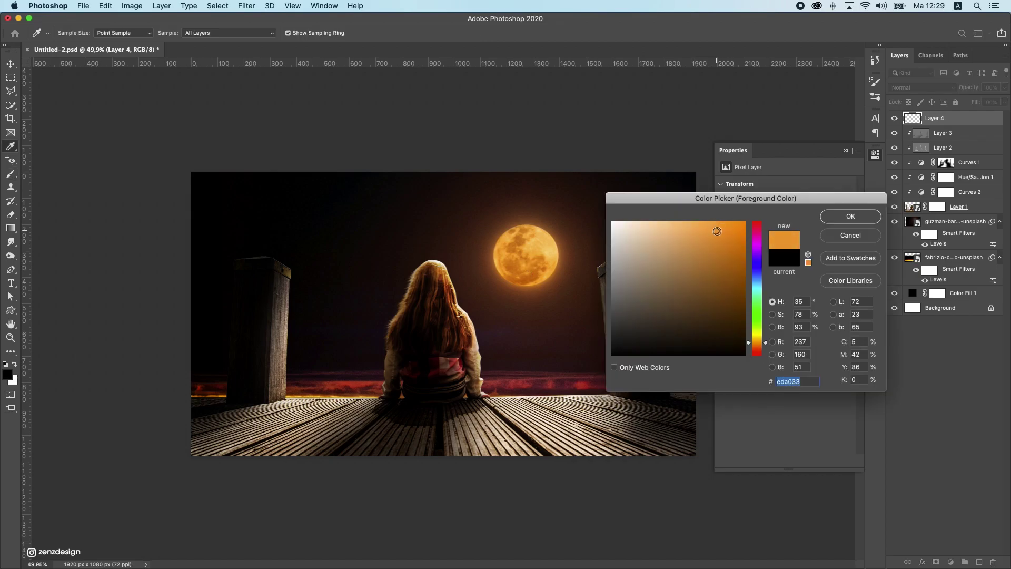
left_click(832, 215)
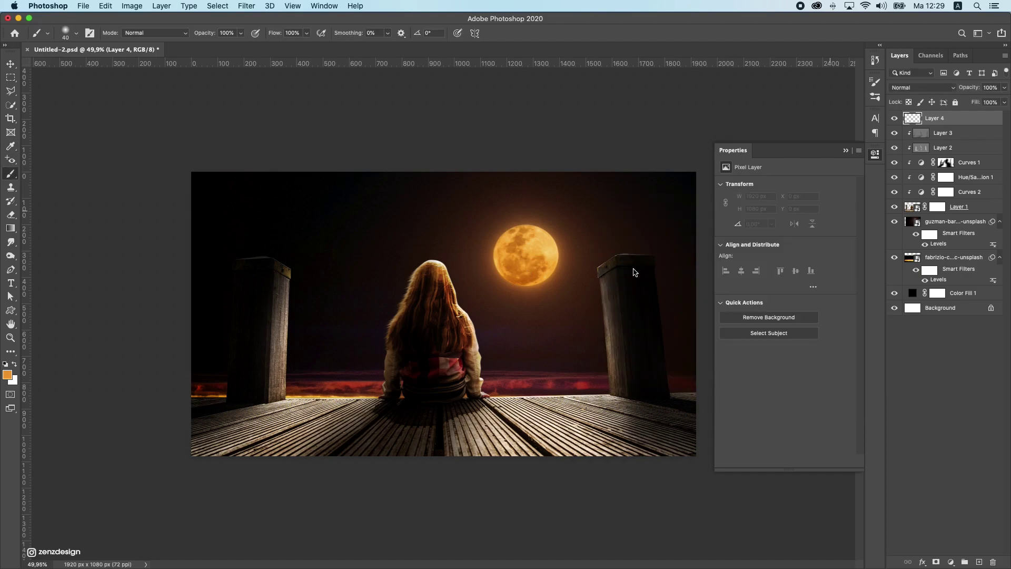
Enlarge the soft brush to 400 px and paint one orange glow spot at the moon's lower-left edge.
key("bracketright")
key("bracketright")
key("bracketright")
key("bracketright")
key("bracketright")
key("bracketright")
key("bracketright")
left_click(501, 279)
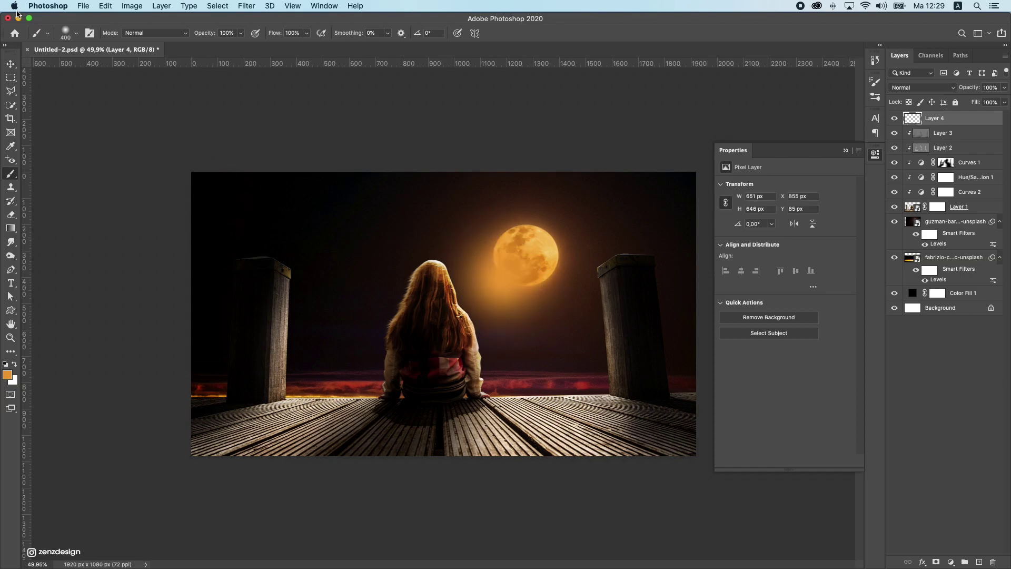
Set the glow layer's blend mode to Overlay and move the glow down beside the girl, above the pier.
left_click(9, 66)
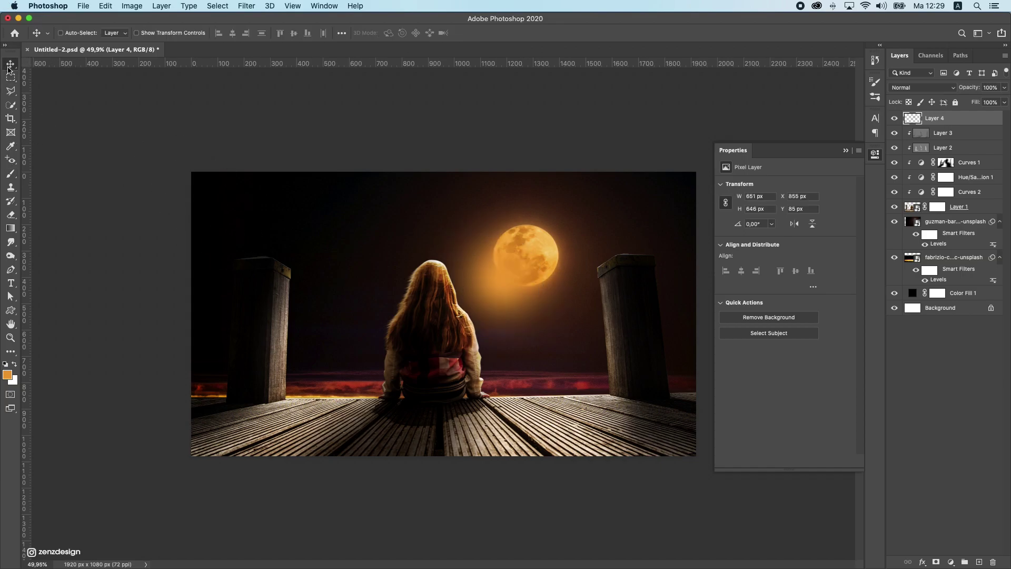
left_click(911, 87)
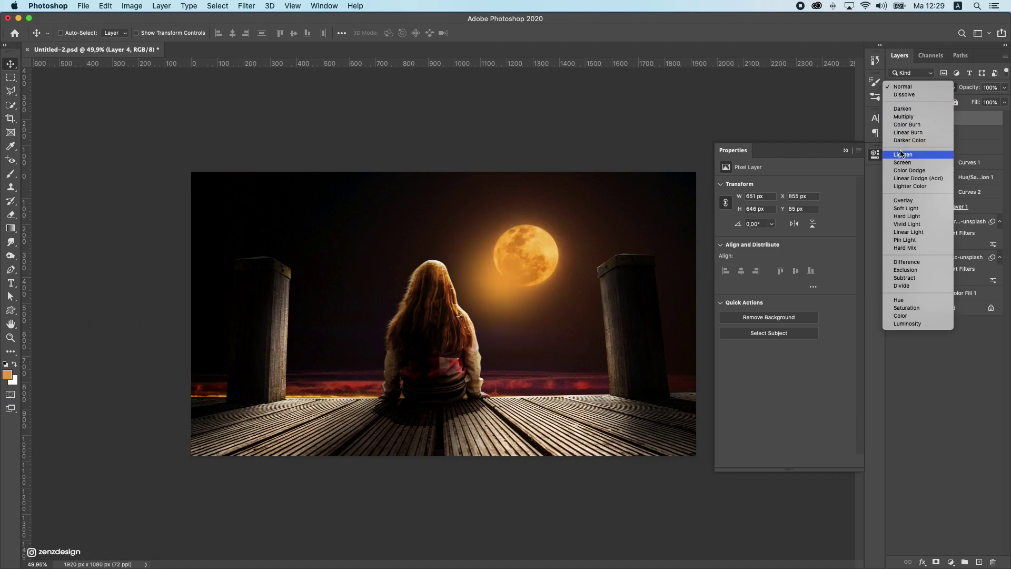
left_click(903, 200)
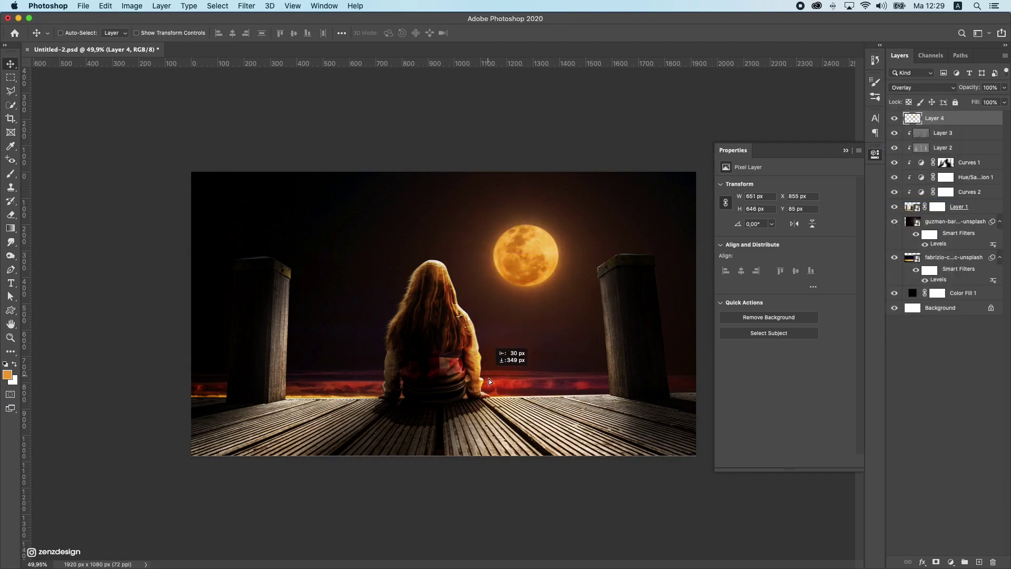
left_click_drag(489, 378, 488, 372)
Scale the orange glow to about 368% over the right part of the scene and change its blend mode to Soft Light.
scroll(499, 343, "down", 4)
key("super+t")
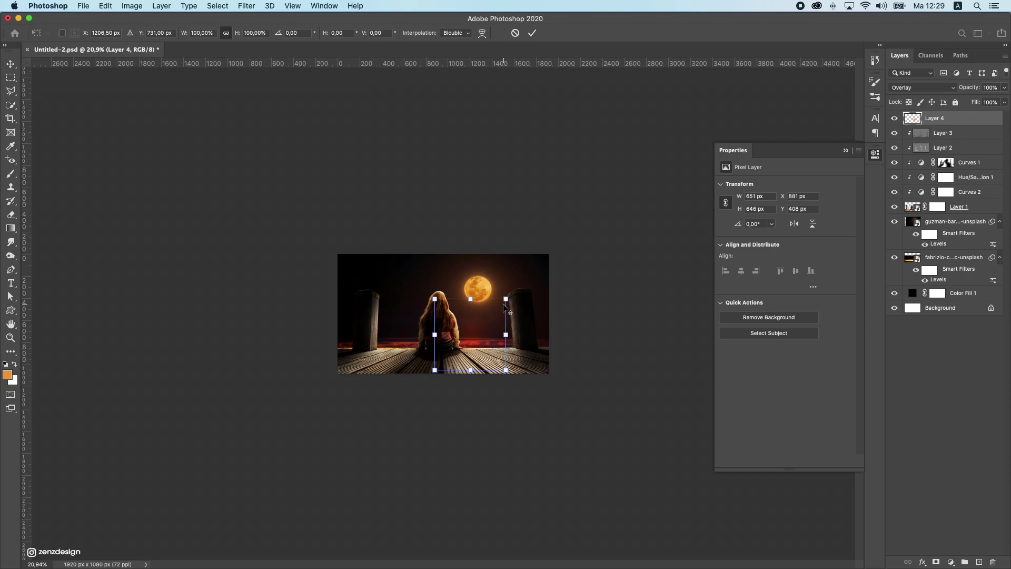
left_click_drag(505, 308, 605, 210)
left_click_drag(528, 330, 558, 321)
scroll(539, 317, "up", 5)
scroll(522, 318, "down", 5)
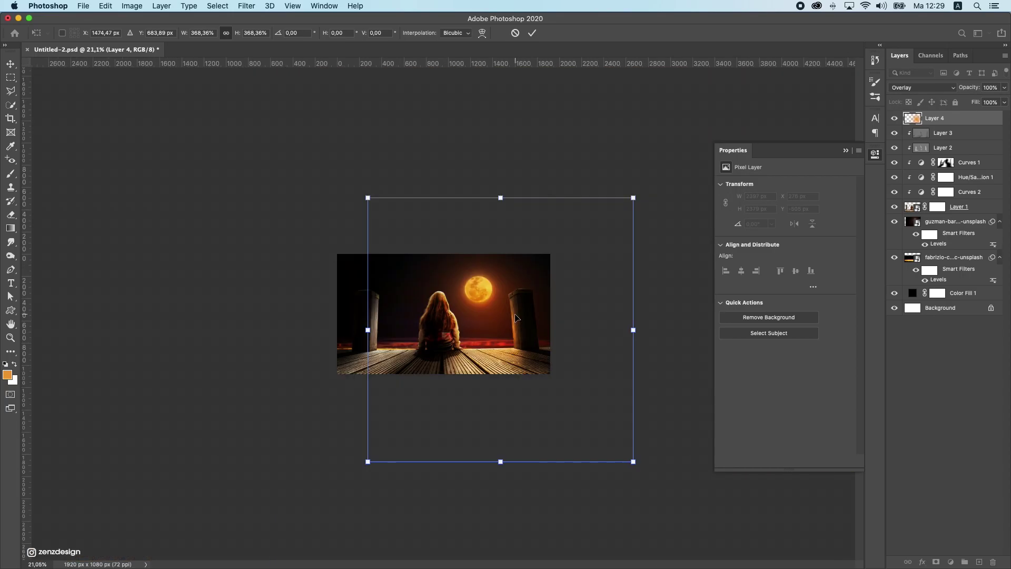
key("Return")
scroll(516, 316, "up", 3)
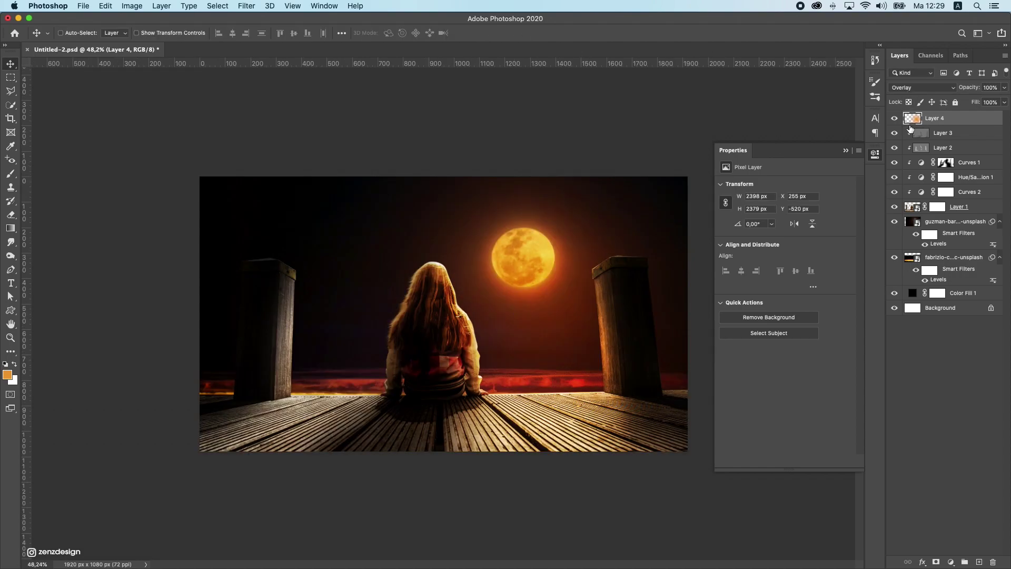
left_click(922, 89)
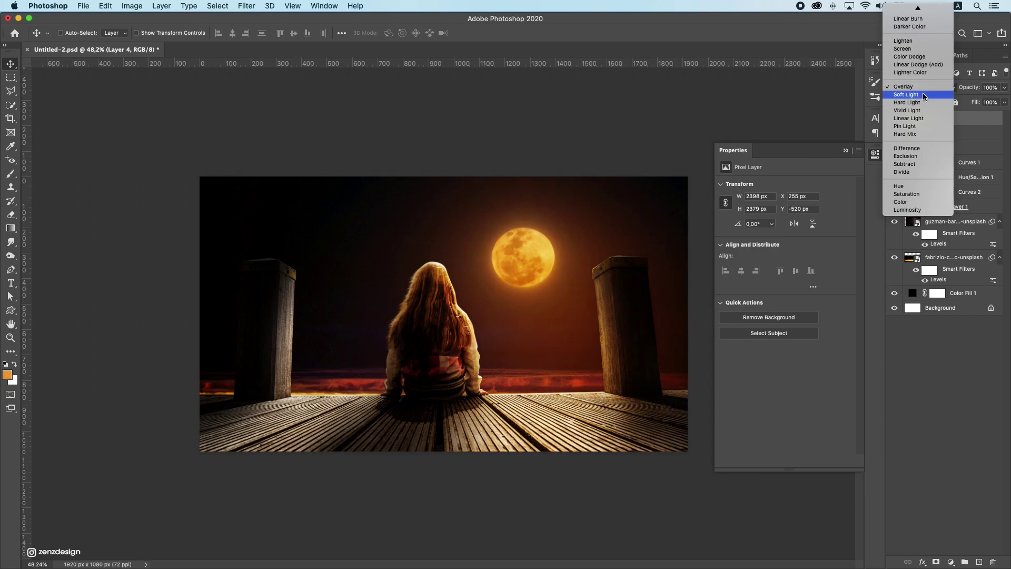
left_click(922, 92)
Duplicate the orange glow layer and move the copy across to the left part of the scene.
key("super+j")
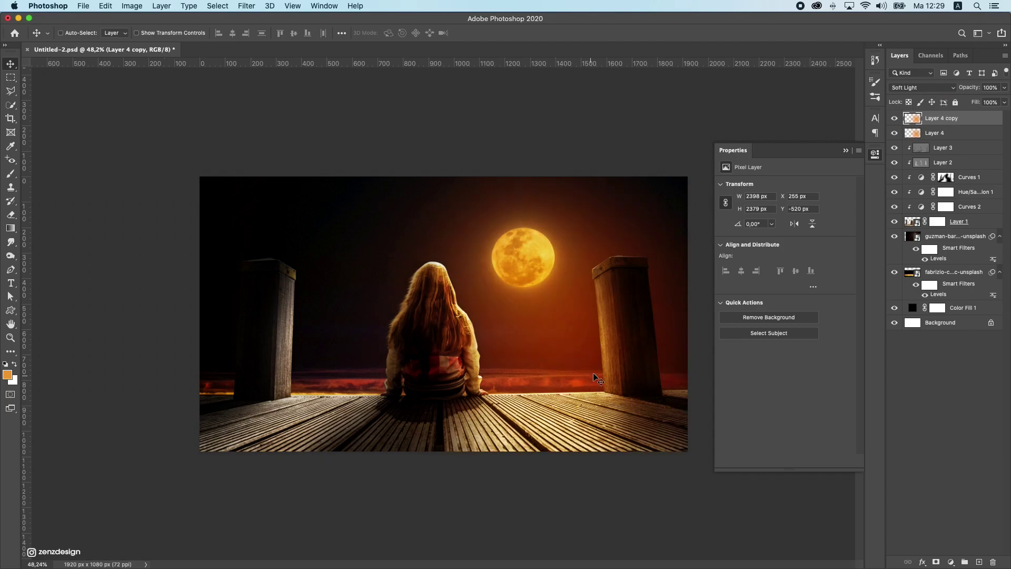
left_click_drag(597, 377, 400, 345)
scroll(400, 345, "down", 5)
scroll(413, 337, "up", 10)
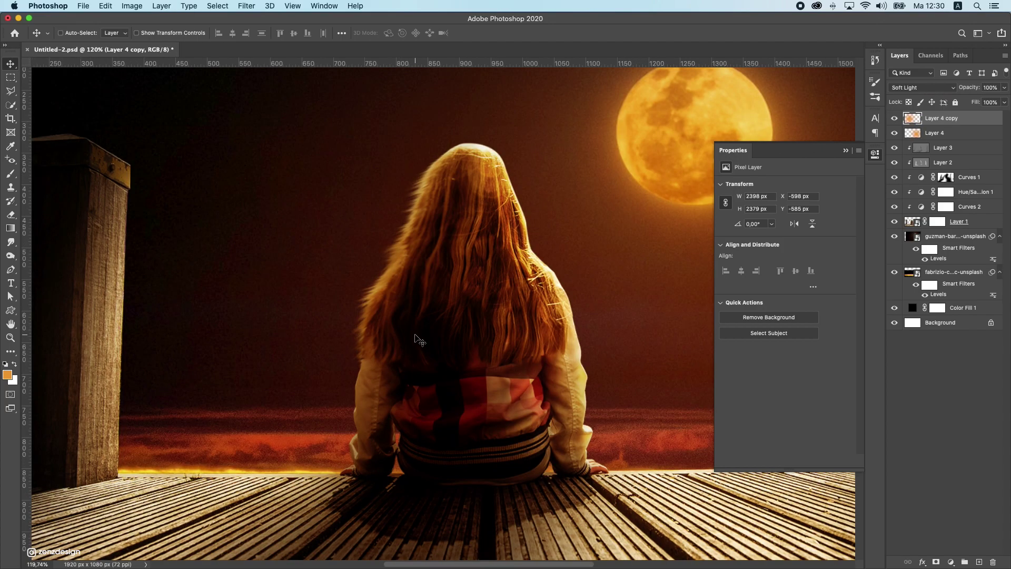
scroll(404, 345, "down", 4)
scroll(511, 280, "up", 2)
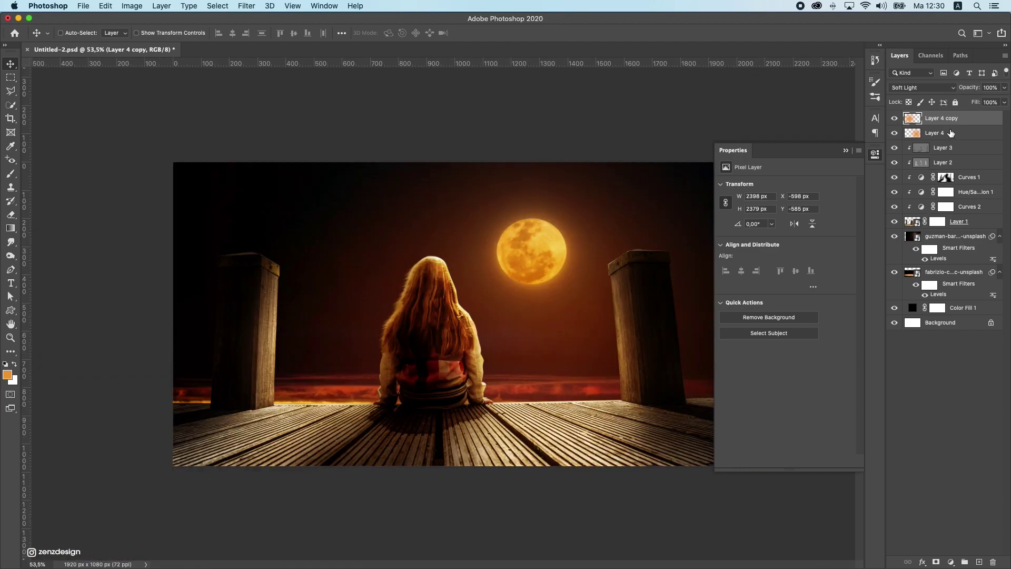
Add another copy of the orange glow, scaled down to about 909 × 902 px and placed around the moon.
key("super+j")
left_click_drag(394, 284, 548, 286)
key("super+t")
scroll(392, 347, "down", 3)
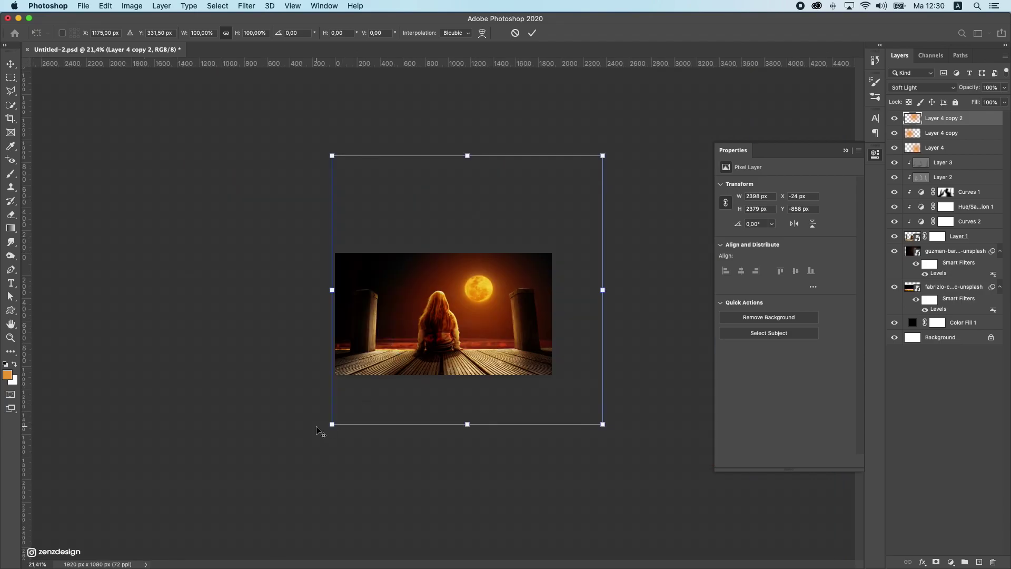
left_click_drag(332, 424, 449, 376)
left_click_drag(478, 322, 544, 272)
scroll(495, 317, "up", 3)
key("Return")
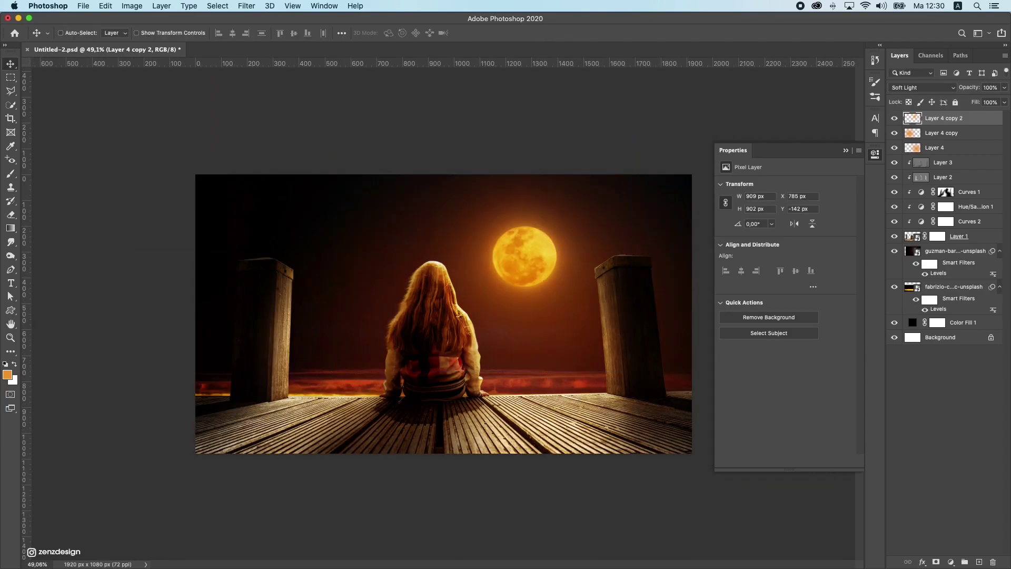
Set the blend mode of the orange glow copy around the moon to Overlay.
left_click(926, 87)
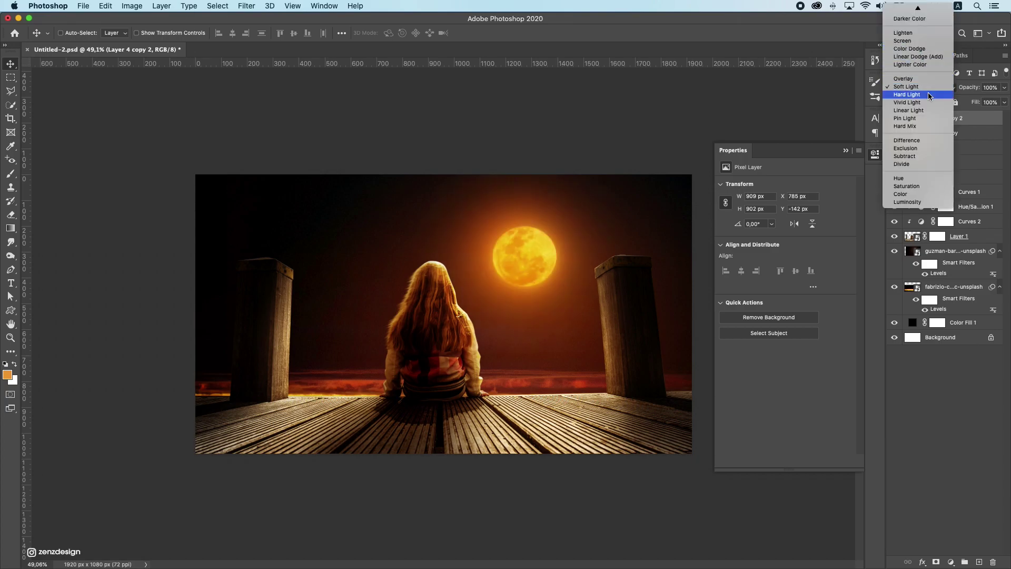
left_click(926, 79)
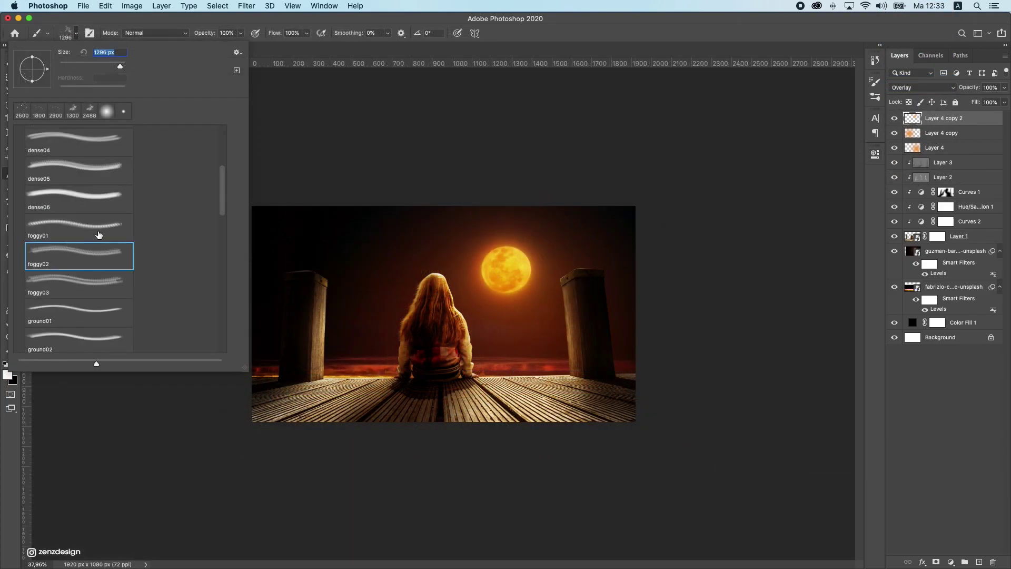
Add a new layer above the glow layers and try a 1296 px foggy02 mist stamp near the girl.
scroll(100, 226, "up", 4)
scroll(79, 225, "down", 5)
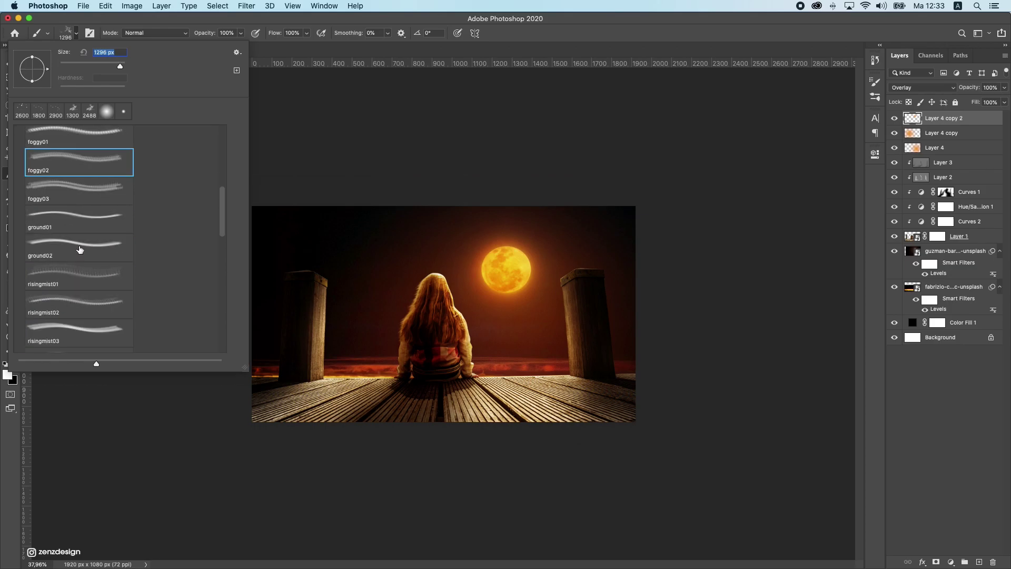
left_click(979, 561)
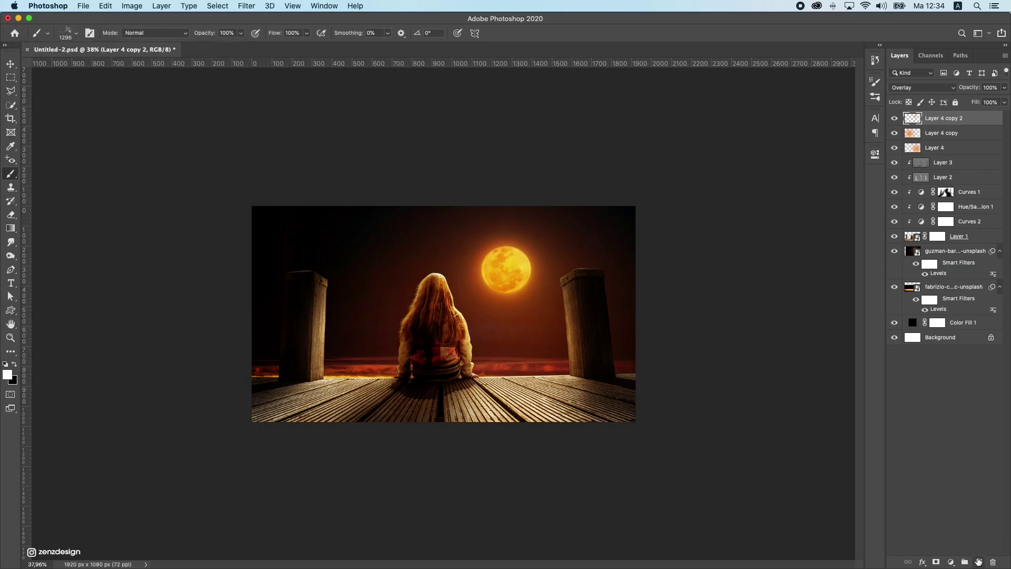
scroll(374, 283, "up", 5)
scroll(348, 276, "down", 5)
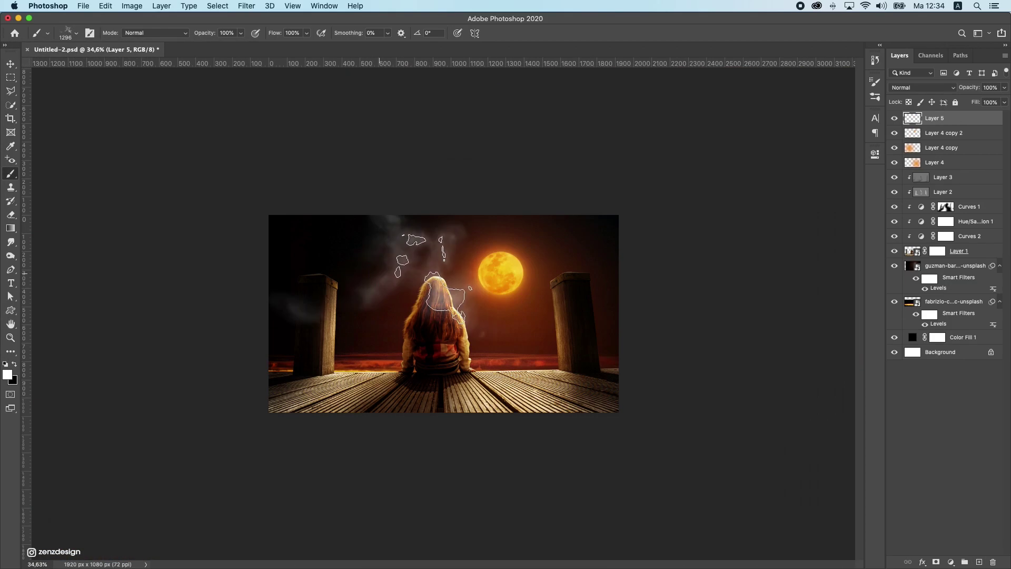
key("z")
key("b")
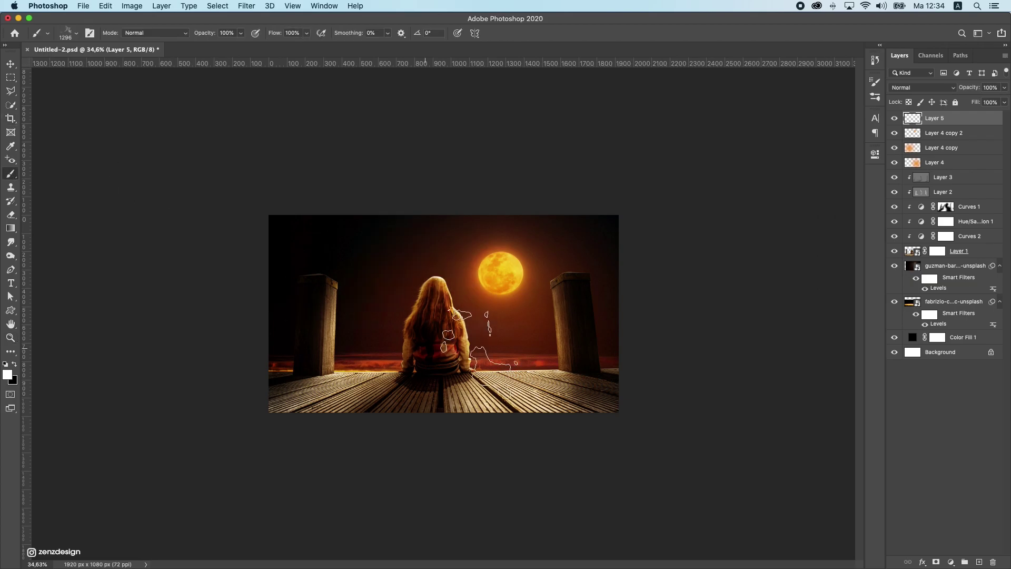
Reduce the mist brush to 900 px and stamp white mist around the moon.
key("bracketleft")
key("bracketleft")
key("bracketleft")
left_click(526, 275)
key("super+z")
left_click(551, 254)
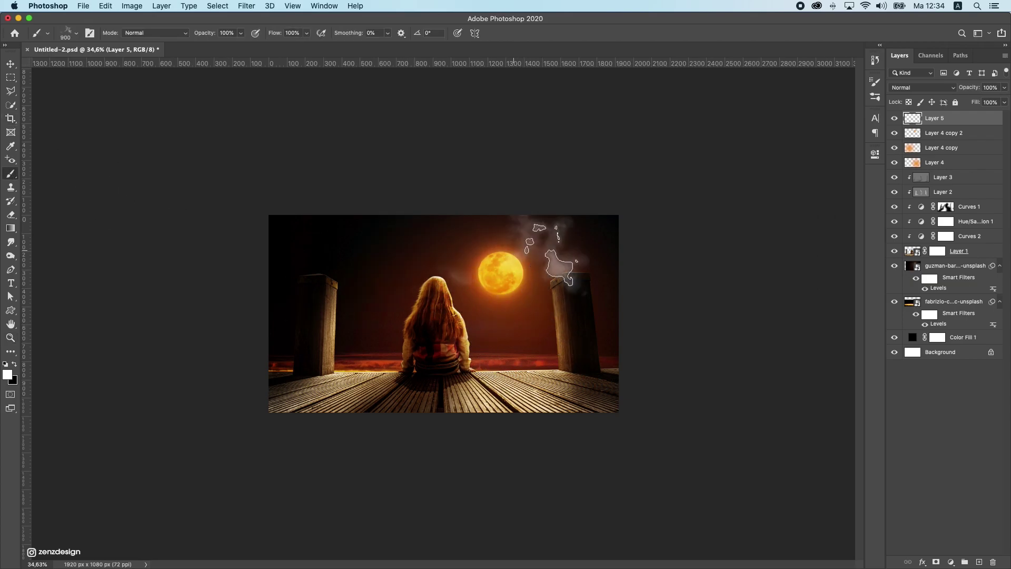
key("super+z")
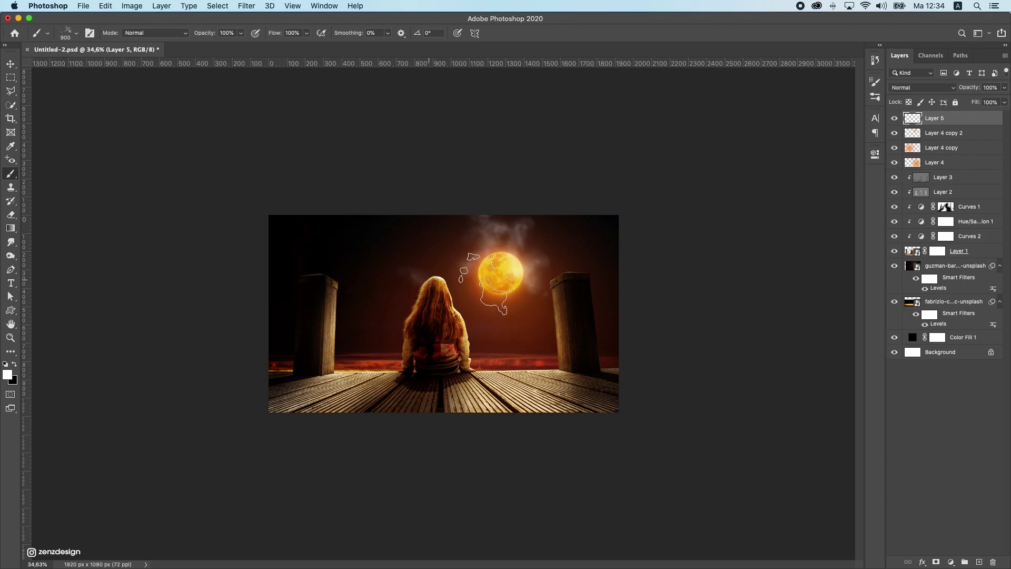
On another new layer, stamp white mist clouds across the sky above the girl with a different mist brush reduced to 1300 px.
left_click(978, 563)
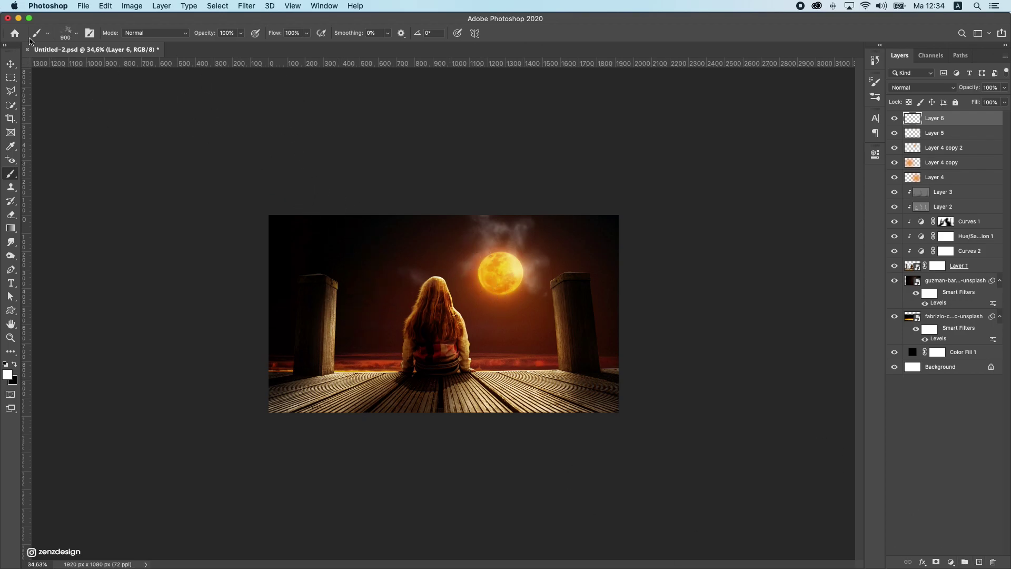
left_click(72, 36)
key("Return")
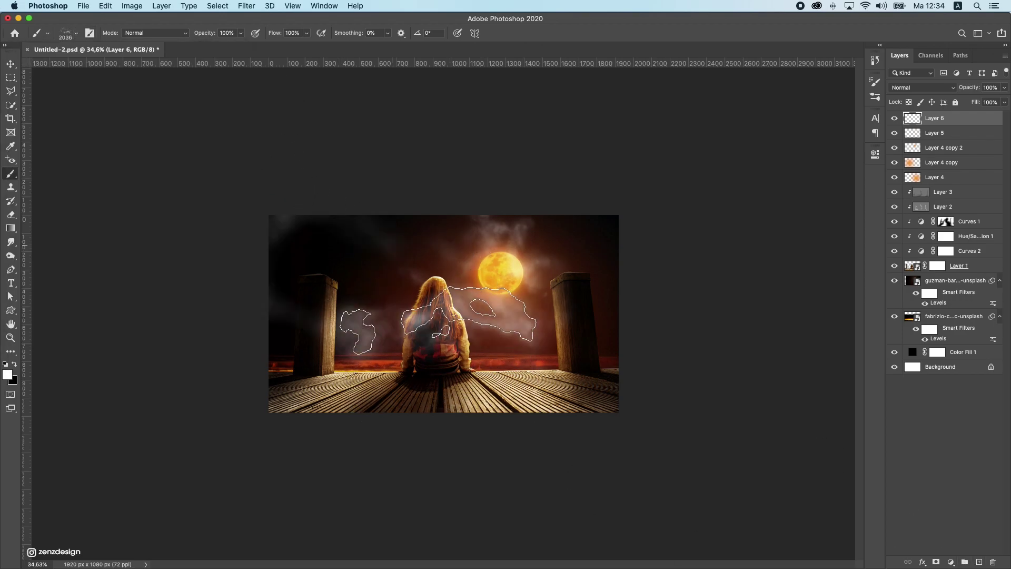
key("bracketleft")
key("bracketleft")
key("bracketleft")
key("bracketleft")
key("bracketleft")
key("bracketleft")
key("bracketleft")
key("bracketleft")
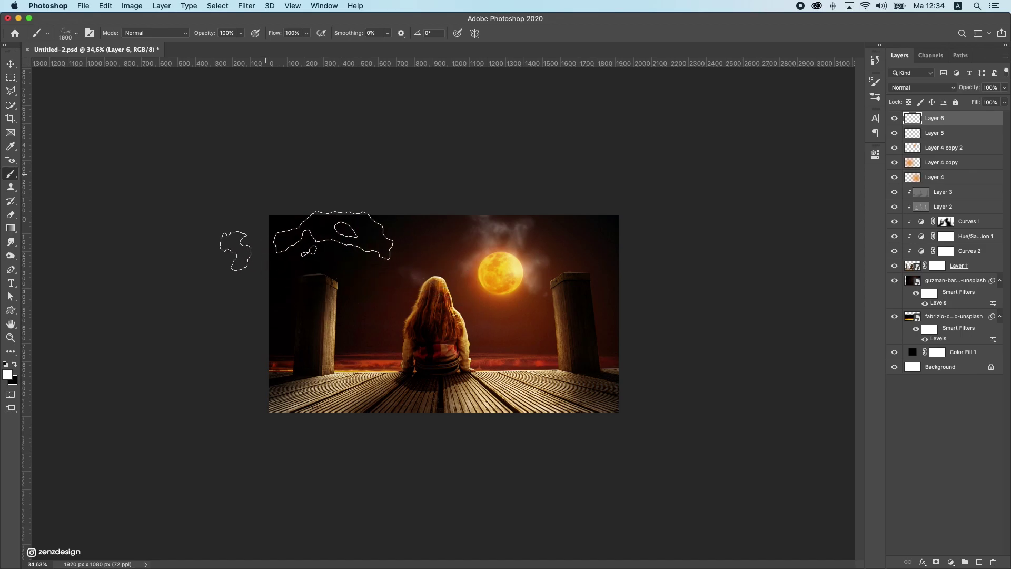
left_click(290, 195)
key("super+z")
left_click(420, 199)
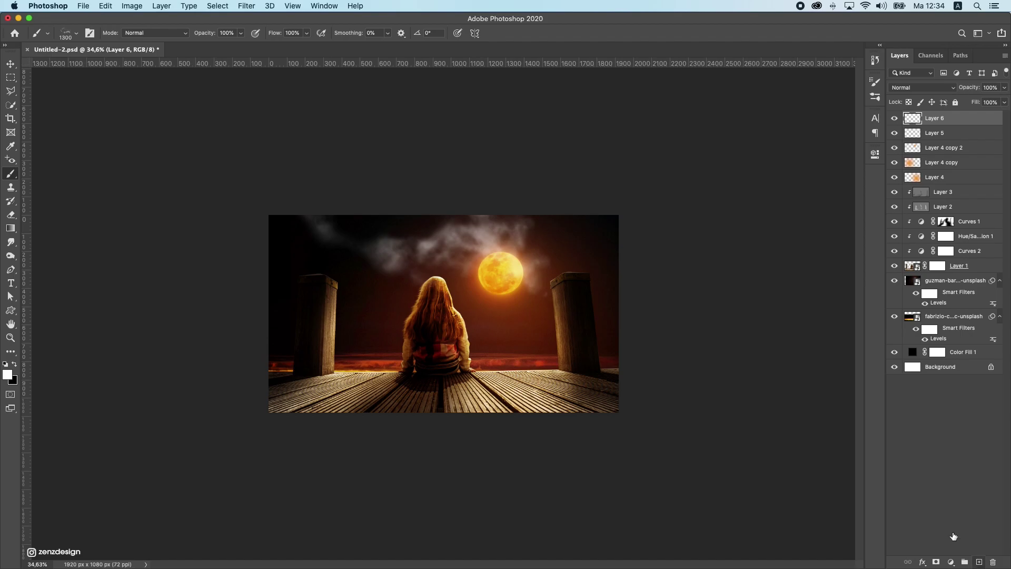
Try stamping large mist with the wispy01 brush at 2371 px over the girl and the left part of the scene.
left_click(76, 34)
scroll(126, 293, "down", 3)
left_click(88, 277)
left_click(497, 267)
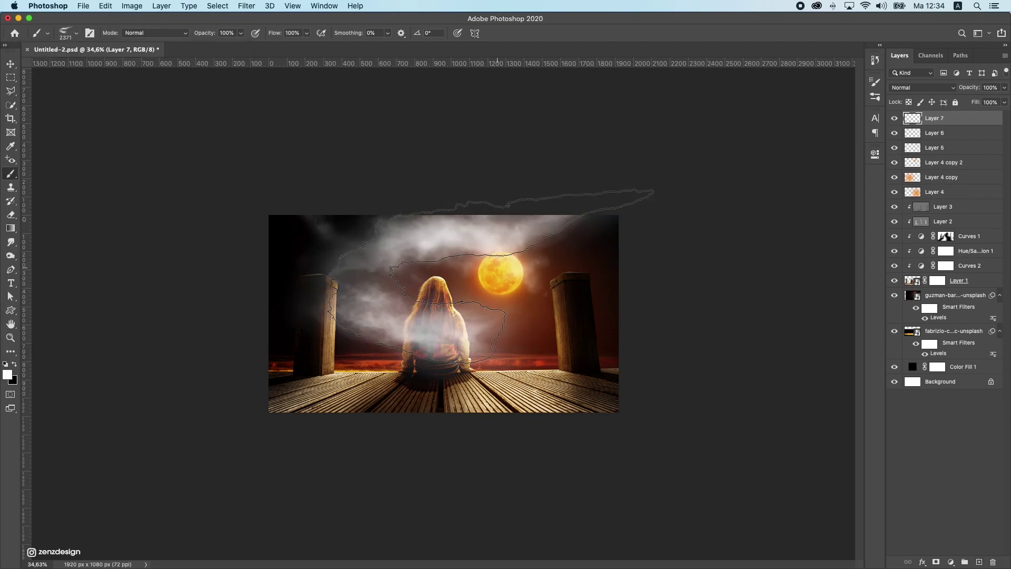
key("super+z")
left_click(373, 295)
key("super+z")
left_click(332, 268)
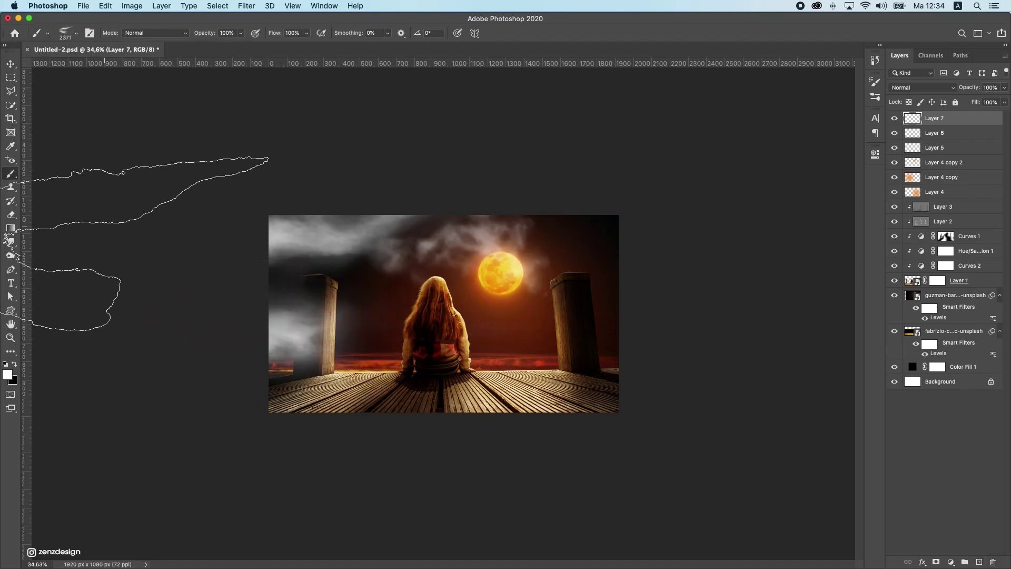
key("ctrl+z")
Switch to the 2387 px wispy mist brush and stamp faint mist over the lower part of the right post.
left_click(76, 32)
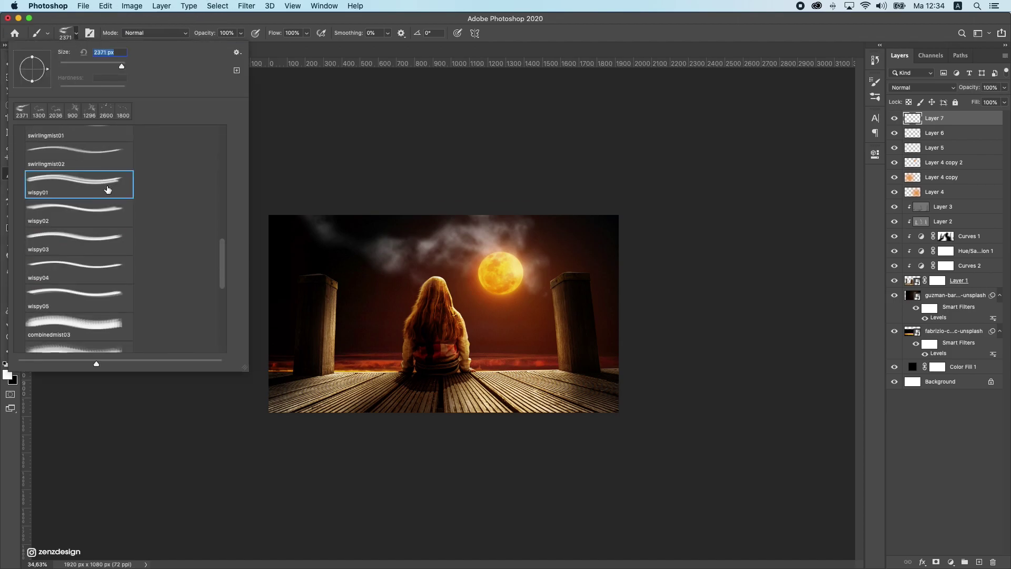
left_click(104, 282)
left_click(512, 262)
key("super+z")
left_click(565, 226)
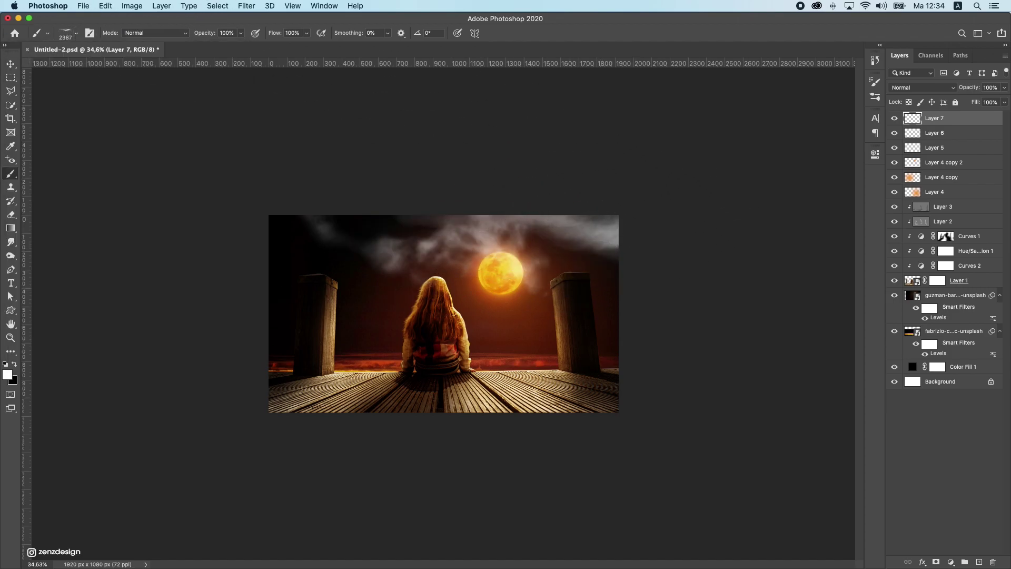
key("super+z")
left_click(694, 329)
key("super+z")
left_click(737, 354)
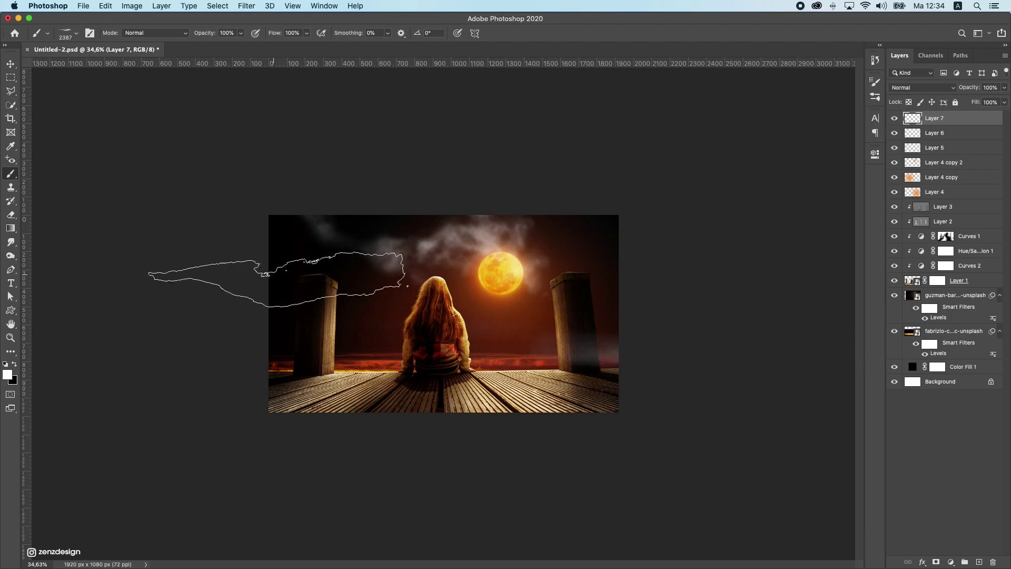
Try stamping mist over the pier with the combinedmist02 brush at 2500 px.
left_click(62, 37)
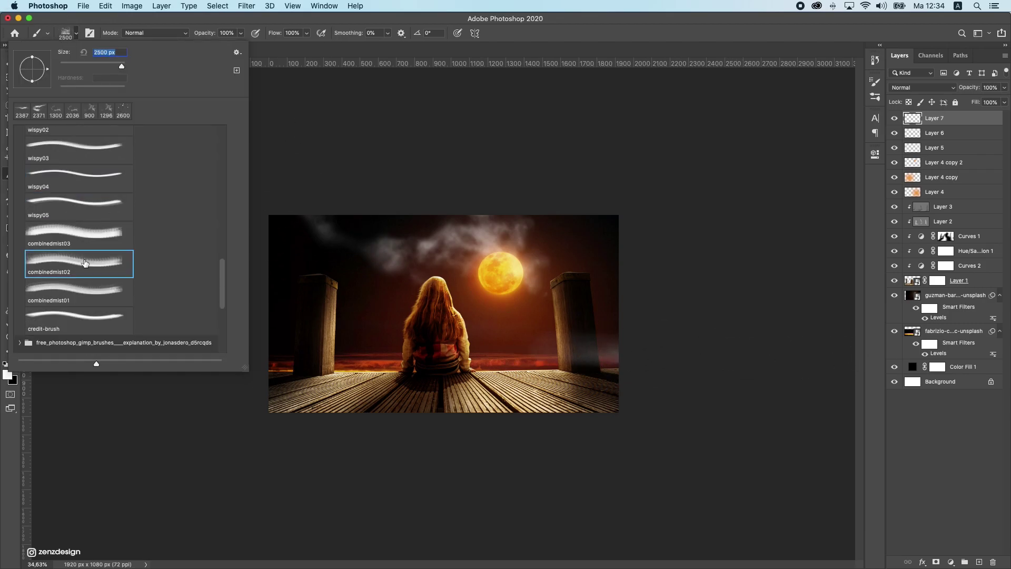
left_click(404, 399)
key("super+z")
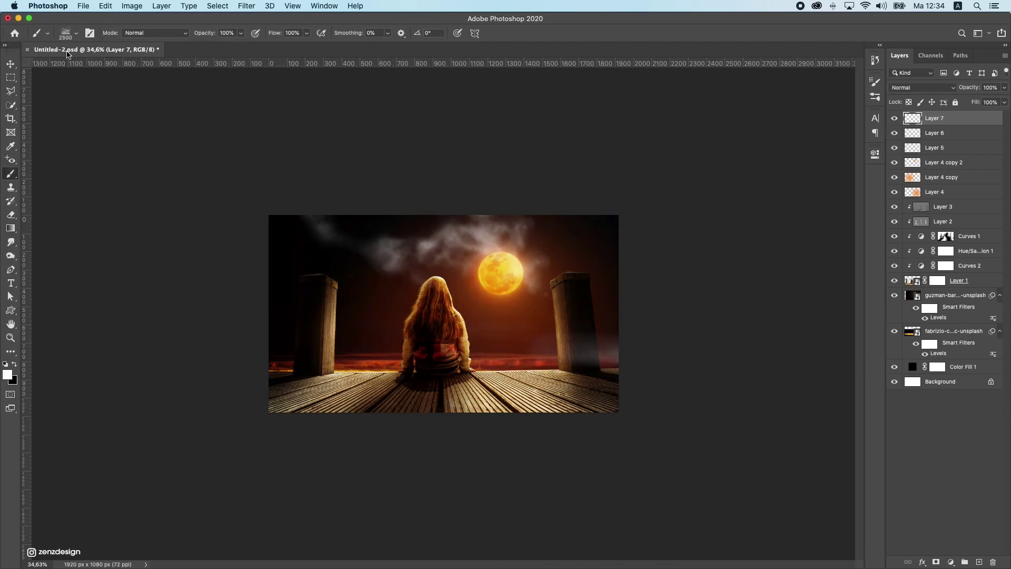
Choose the foggy03 brush and reduce its size to 1300 px.
left_click(65, 33)
scroll(66, 174, "down", 5)
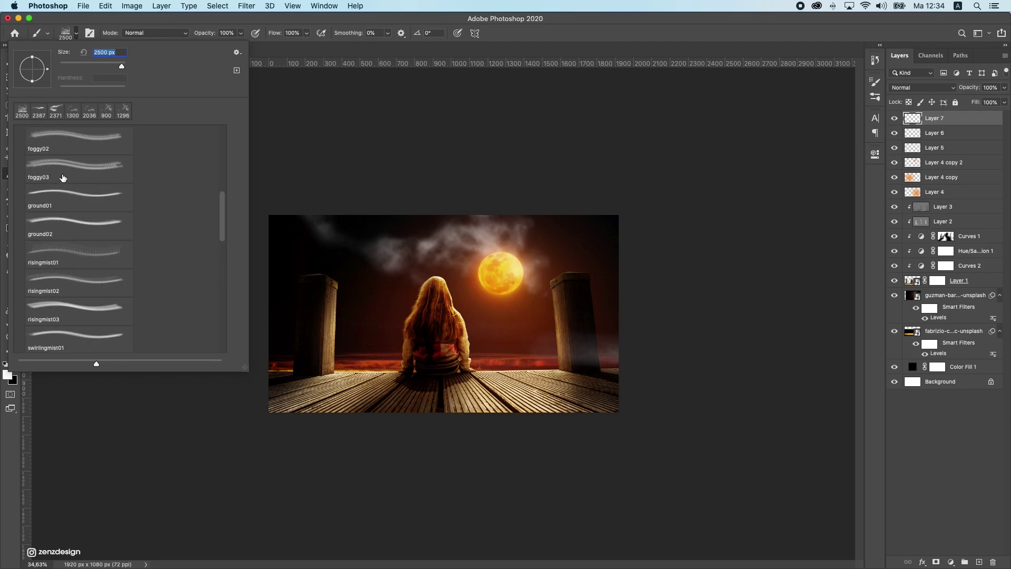
left_click(63, 174)
key("Return")
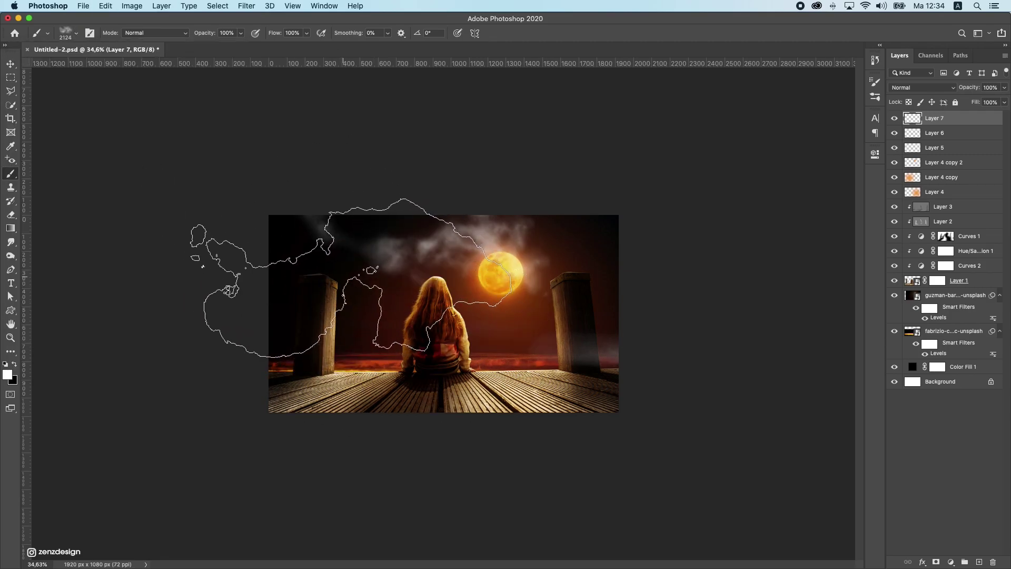
key("bracketleft")
key("bracketleft")
key("bracketleft")
key("bracketleft")
key("bracketleft")
key("bracketleft")
key("bracketleft")
key("bracketleft")
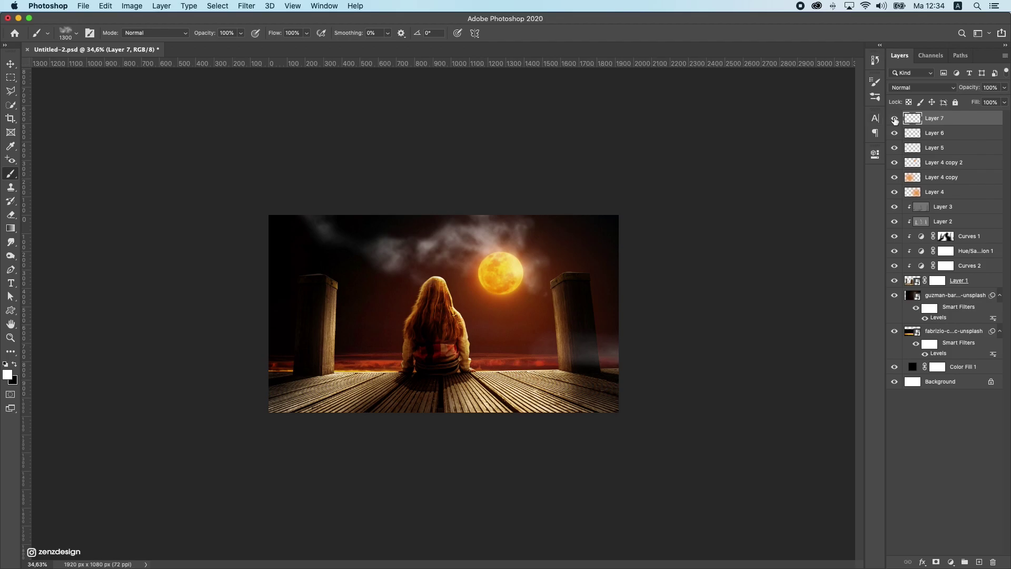
Add a new layer on top and stamp white mist beside the girl with the foggy03 brush reduced to 1100 px.
left_click(895, 119)
left_click(895, 119)
left_click(979, 562)
key("bracketleft")
key("bracketleft")
key("bracketleft")
key("bracketleft")
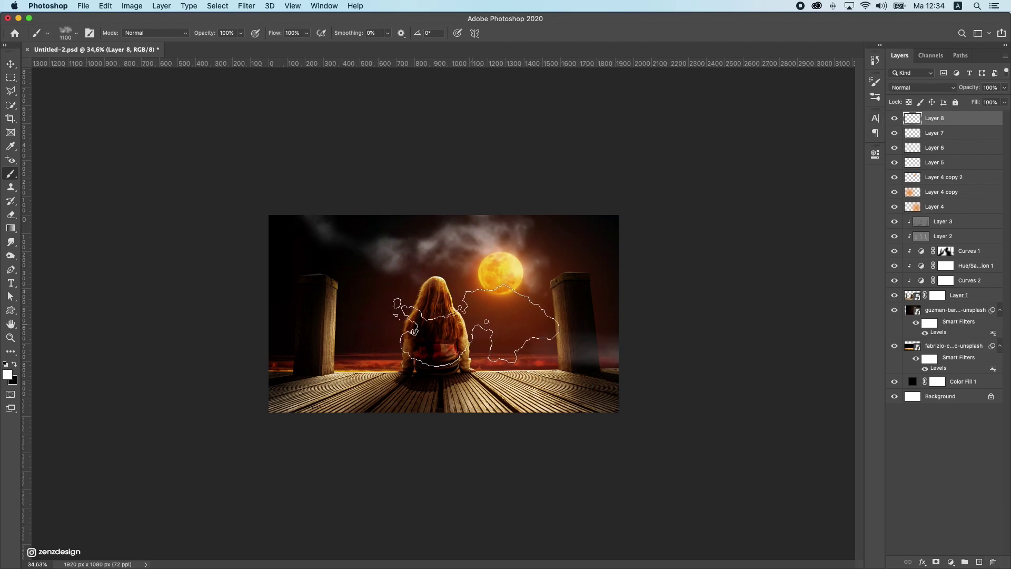
left_click(470, 326)
Reposition the new mist stamp and move its layer directly beneath the girl's layer, Layer 1.
left_click(10, 64)
left_click_drag(474, 337, 572, 281)
scroll(537, 330, "down", 5)
scroll(537, 330, "up", 6)
left_click_drag(553, 321, 429, 345)
left_click_drag(947, 115, 946, 295)
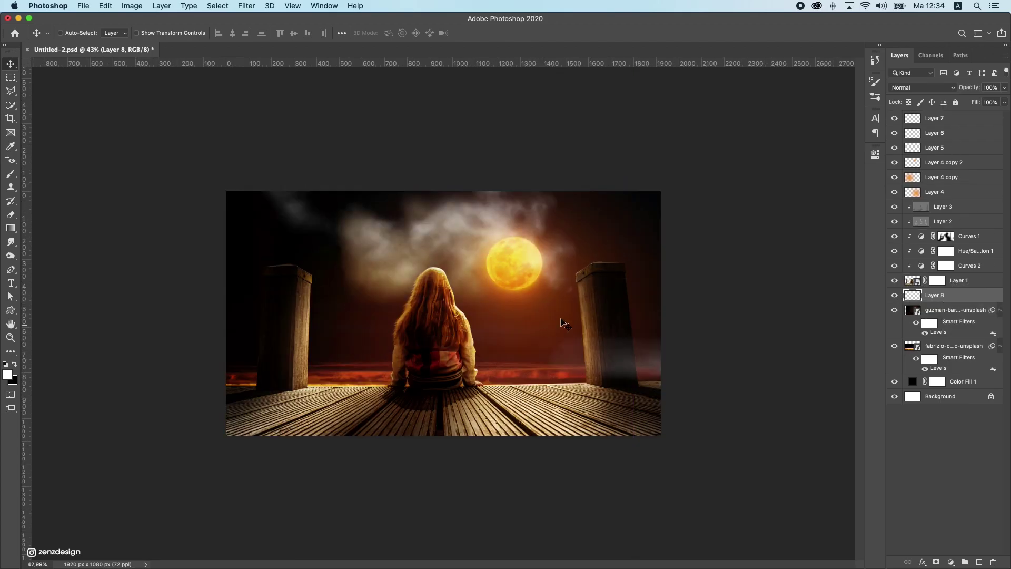
Spread copies of the mist along the horizon behind the girl, shifting the third copy about 601 px toward the right post.
left_click_drag(390, 358, 356, 334)
scroll(441, 322, "down", 5)
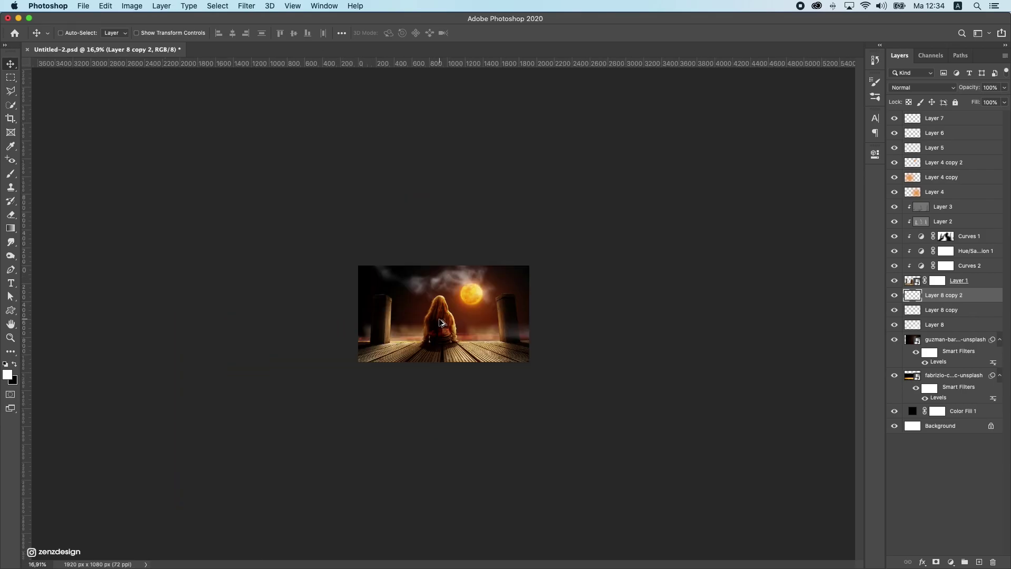
scroll(441, 322, "up", 4)
left_click_drag(441, 322, 669, 329)
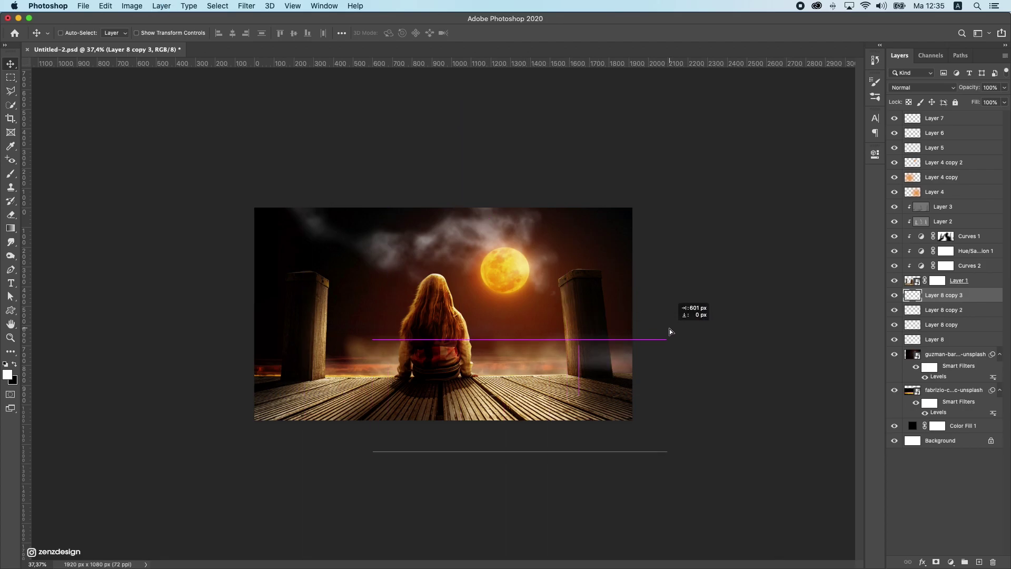
Add a fourth mist copy at the left end of the horizon, adjust it with Free Transform and fine-tune its position.
scroll(616, 345, "up", 2)
left_click_drag(615, 346, 297, 369, "alt")
key("super+t")
left_click_drag(365, 354, 128, 449)
key("Return")
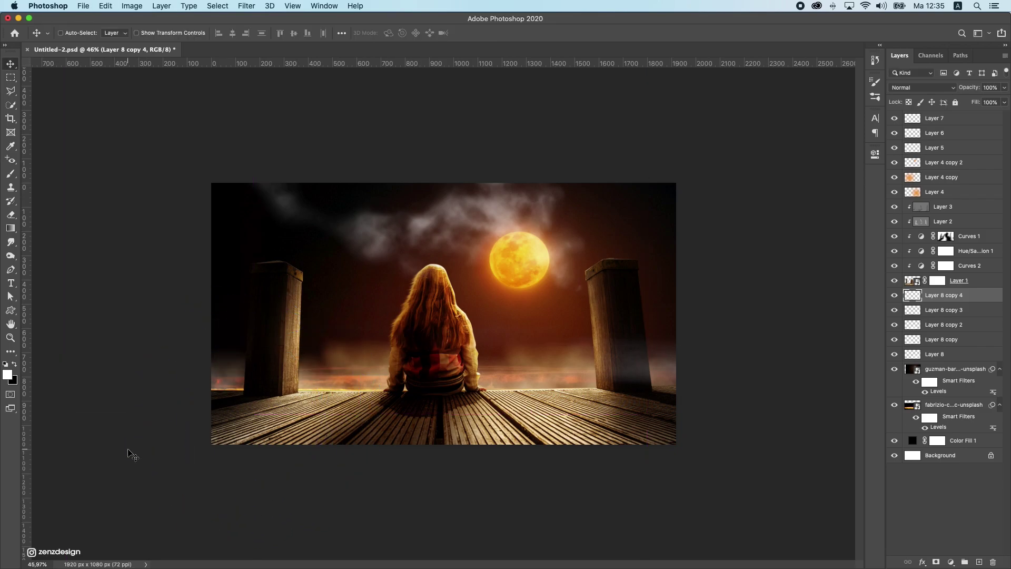
mouse_move(208, 351)
left_mouse_down()
mouse_move(236, 368)
mouse_move(210, 352)
mouse_move(219, 351)
left_mouse_up()
scroll(264, 368, "down", 1)
scroll(264, 368, "down", 2)
scroll(264, 368, "up", 3)
left_click(357, 348, "super")
Fine-tune the positions of the Layer 8 copy 3, copy 2 and copy mist layers along the horizon.
left_click(934, 167)
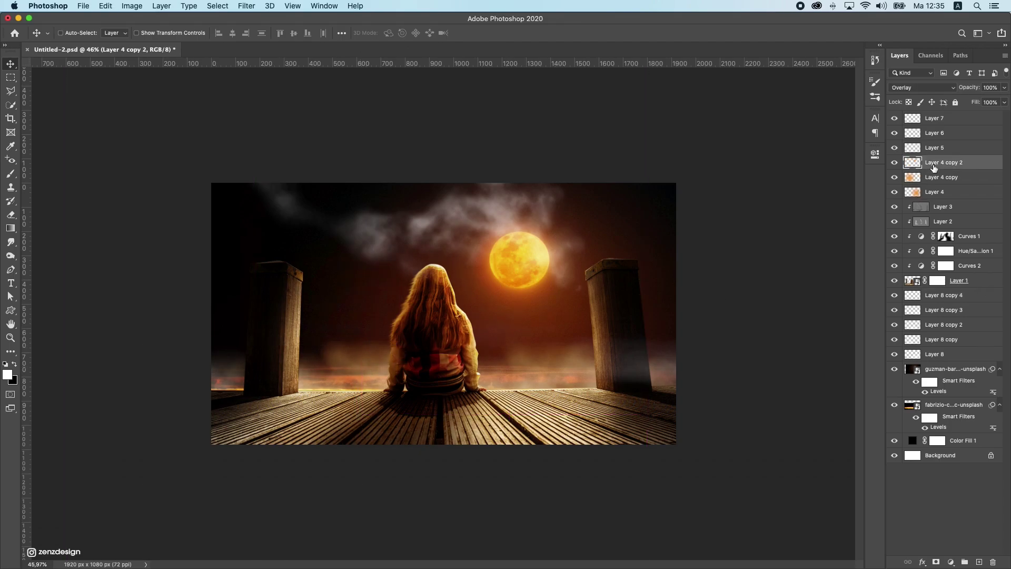
left_click(964, 298)
left_click(964, 315)
left_click_drag(464, 254, 426, 260)
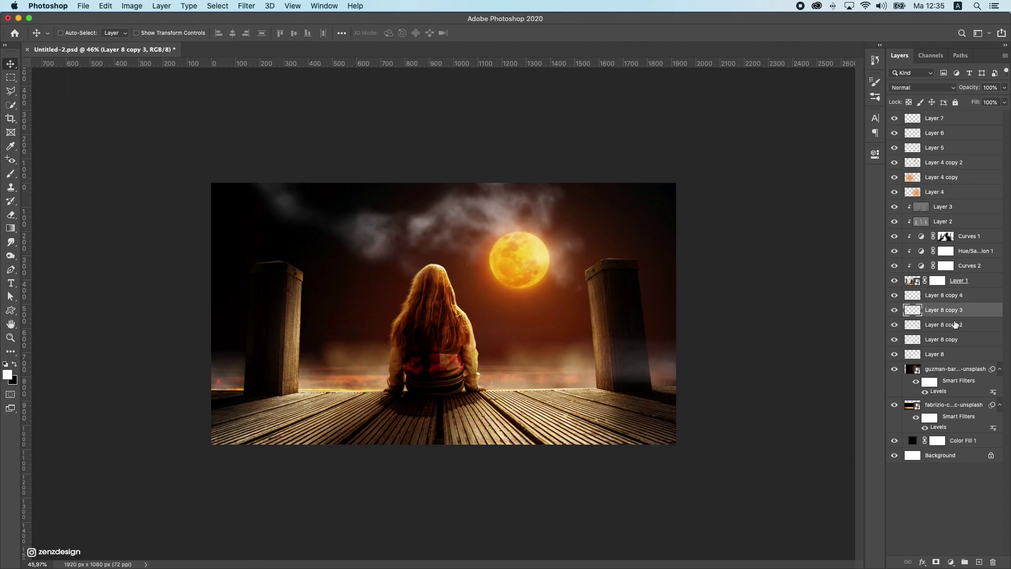
left_click(948, 324)
mouse_move(380, 323)
left_mouse_down()
mouse_move(402, 346)
mouse_move(403, 307)
mouse_move(383, 311)
left_mouse_up()
left_click(929, 340)
left_click_drag(354, 349, 331, 351)
Move the Layer 6 clouds beneath the girl's layer and raise them to the upper edge of the sky.
left_click_drag(402, 213, 414, 270)
left_click_drag(938, 140, 940, 288)
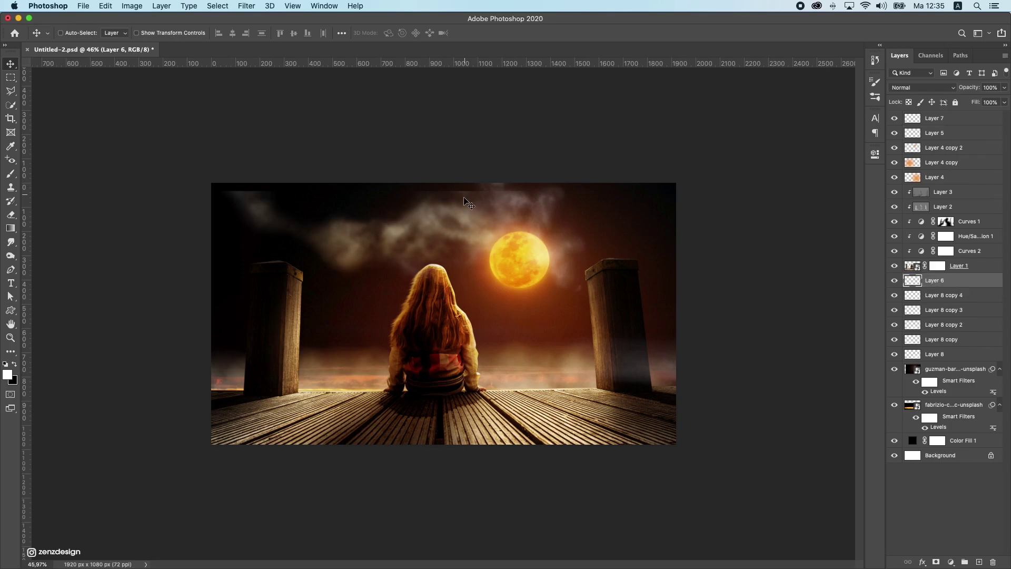
left_click_drag(469, 203, 492, 197)
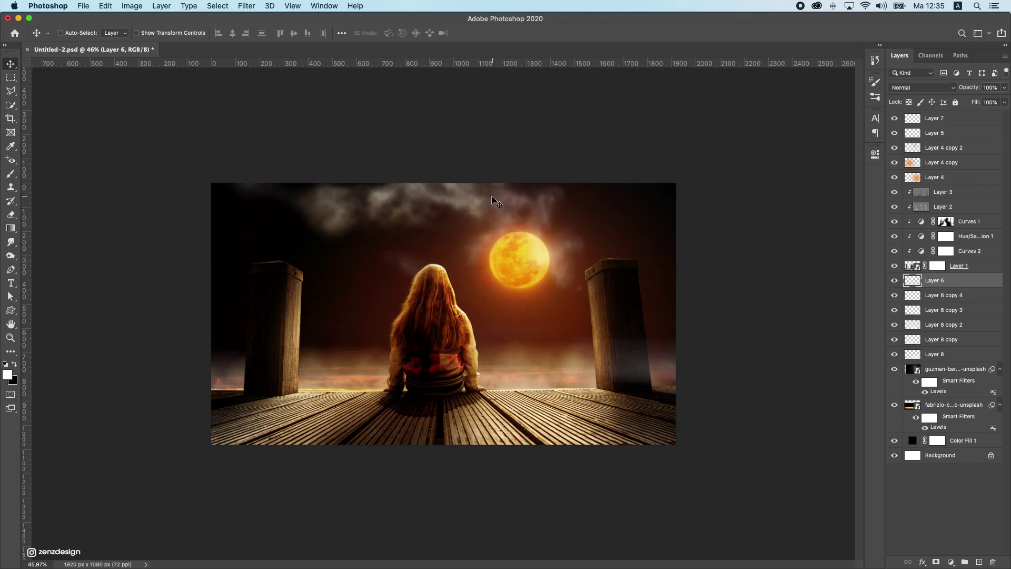
Place the Layer 5 mist beneath Layer 6, behind the girl, and shift mist toward the sky at the moon's upper right.
left_click(894, 133)
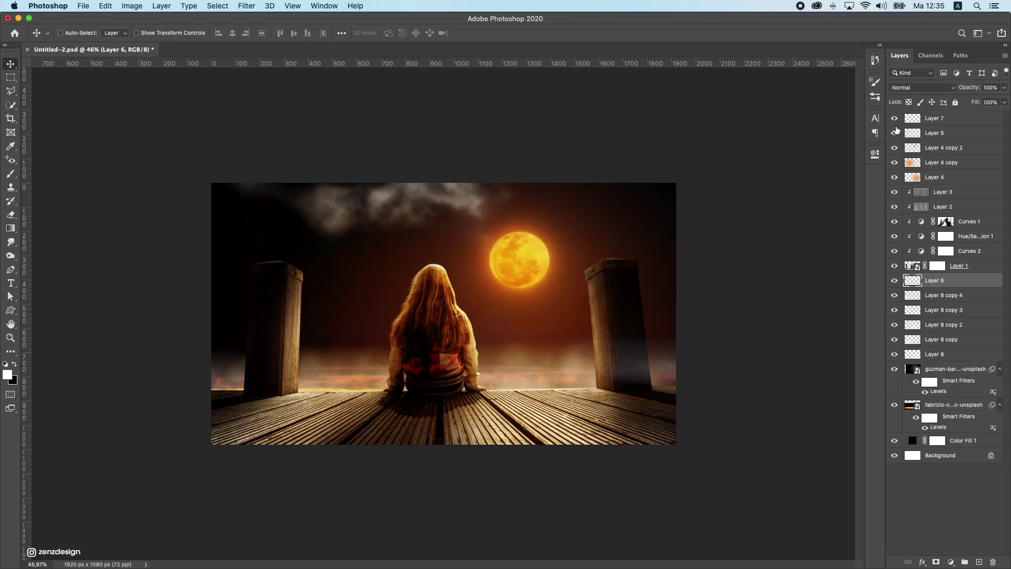
left_click(894, 132)
left_click_drag(938, 132, 942, 288)
mouse_move(581, 194)
left_mouse_down()
mouse_move(635, 184)
mouse_move(586, 177)
mouse_move(594, 187)
left_mouse_up()
scroll(563, 358, "down", 1)
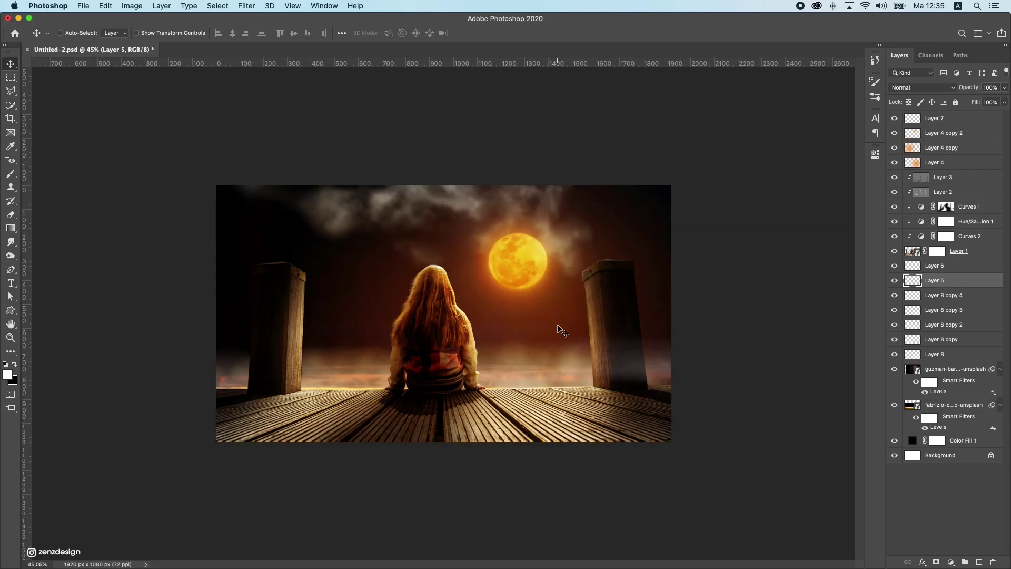
left_click_drag(561, 347, 585, 285)
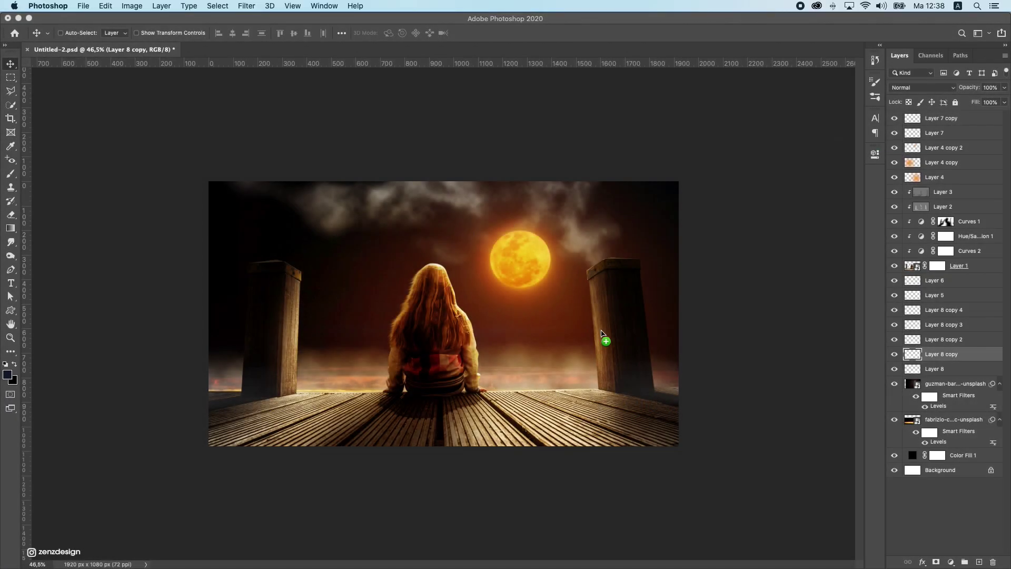
Place the dark-starry-sky-1694000 image over the scene, directly above the Layer 8 copy mist layer.
left_click_drag(604, 339, 595, 321)
key("Return")
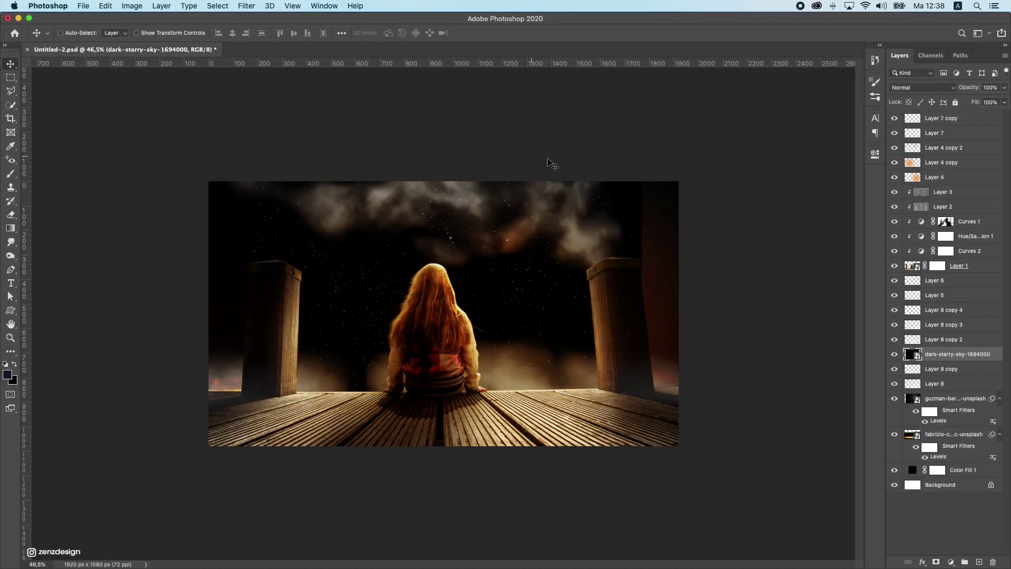
Blend the dark-starry-sky-1694000 layer in Screen mode and position its shooting star between the girl and the moon.
left_click_drag(490, 271, 387, 258)
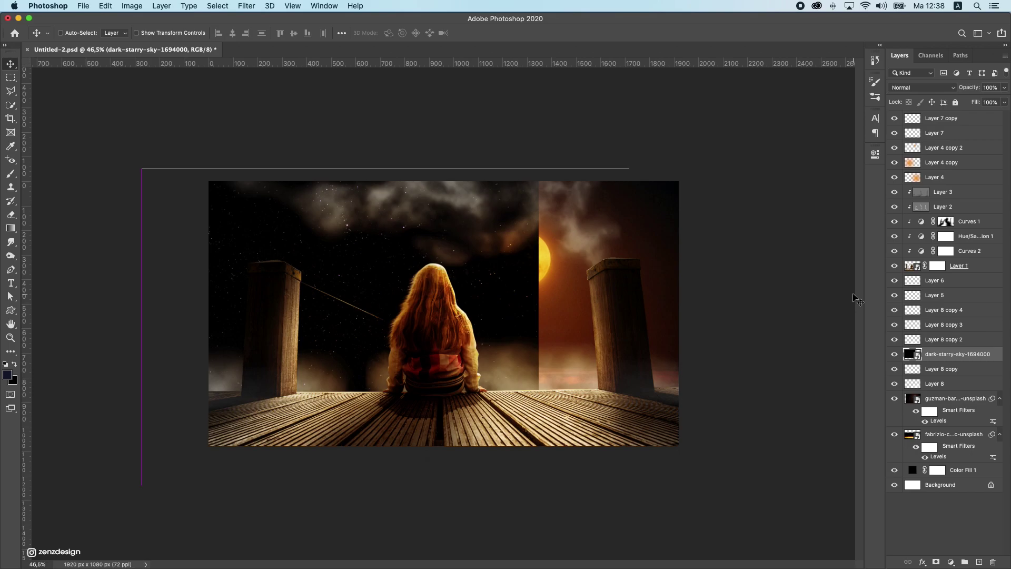
left_click(923, 87)
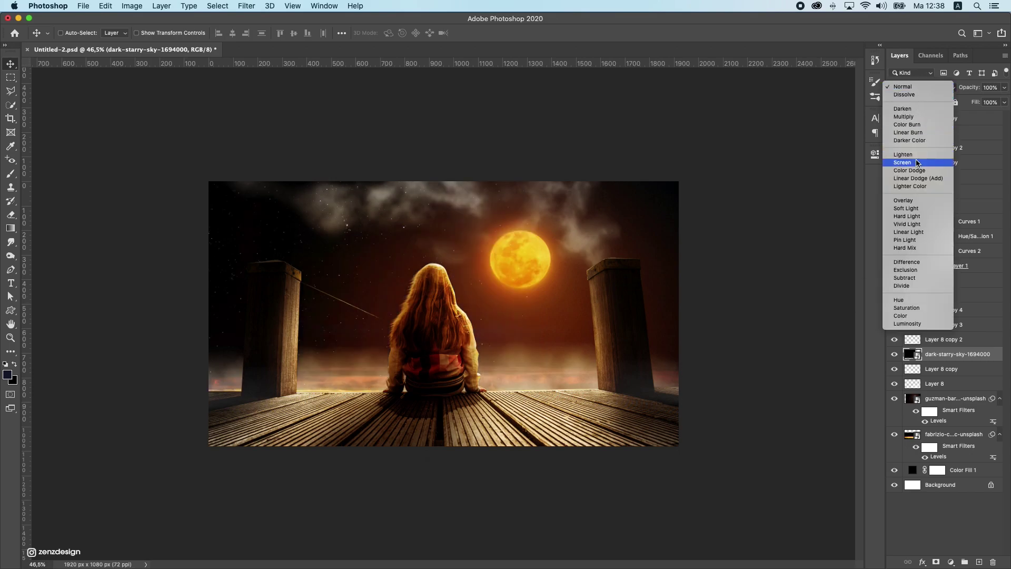
left_click(917, 156)
left_click_drag(471, 271, 587, 283)
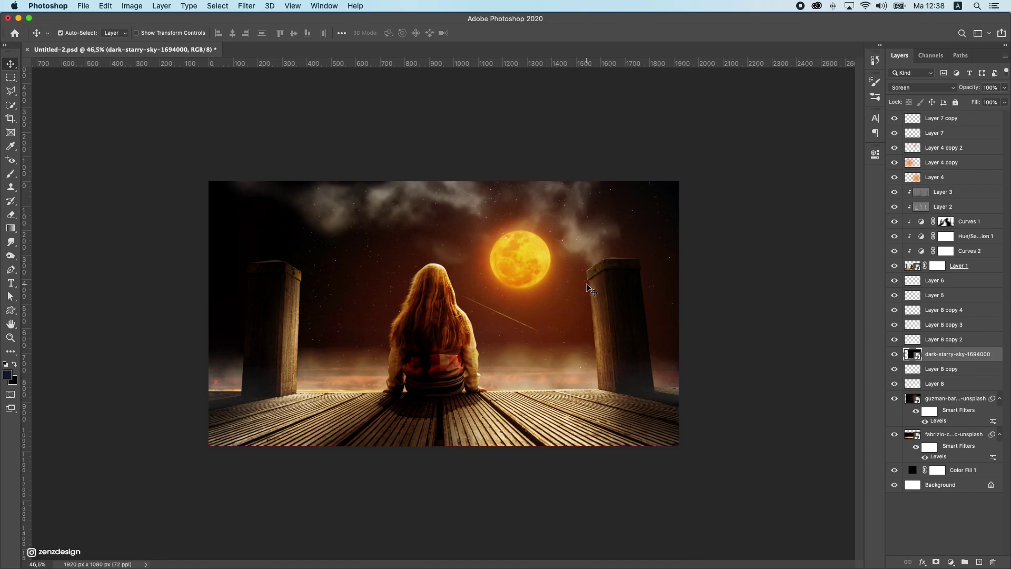
Duplicate the starry sky layer, move the copy across the sky, and open the blend modes for both star layers.
key("super+j")
left_click_drag(637, 264, 267, 225)
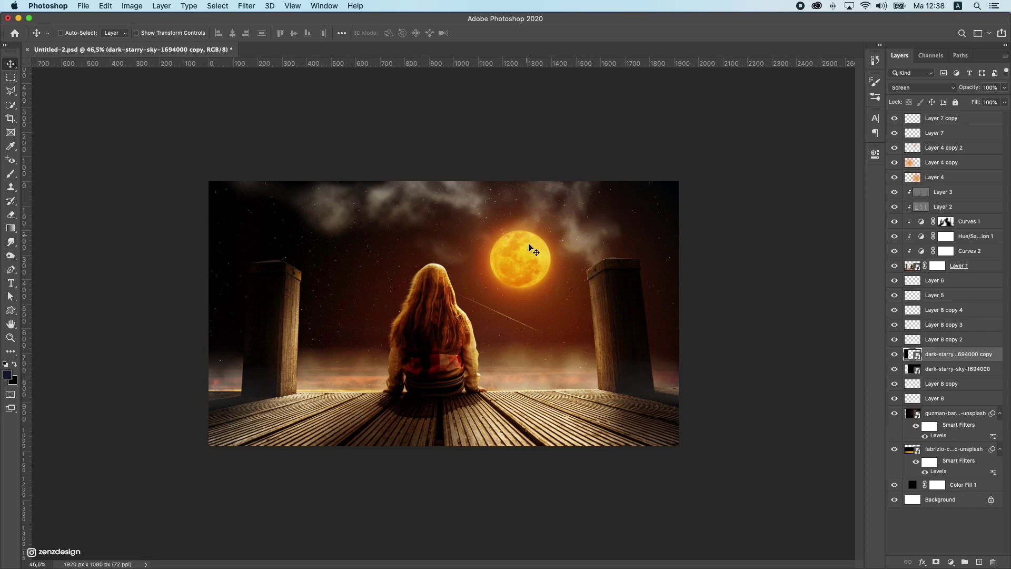
scroll(538, 288, "up", 1)
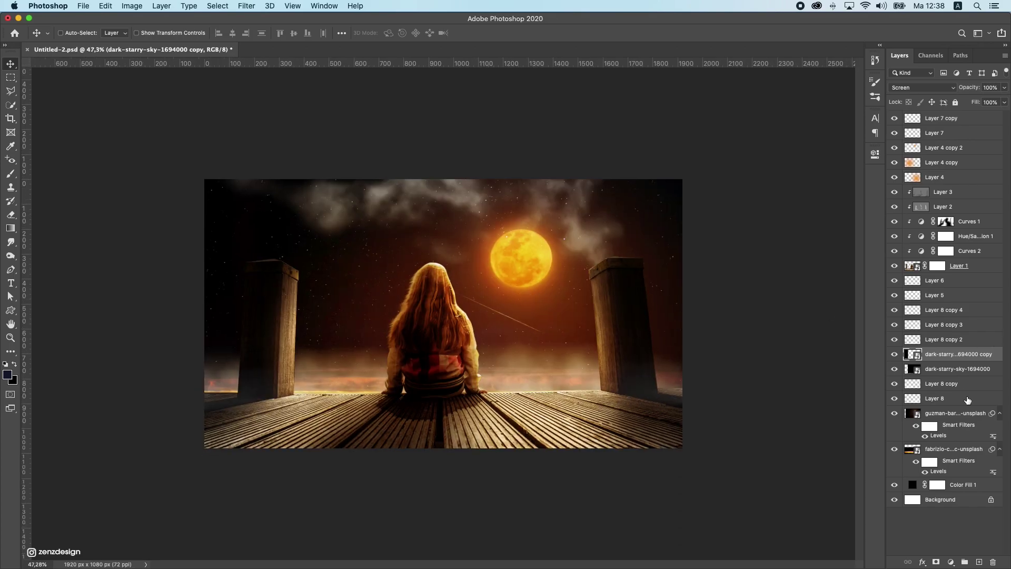
left_click(948, 368, "shift")
left_click(922, 87)
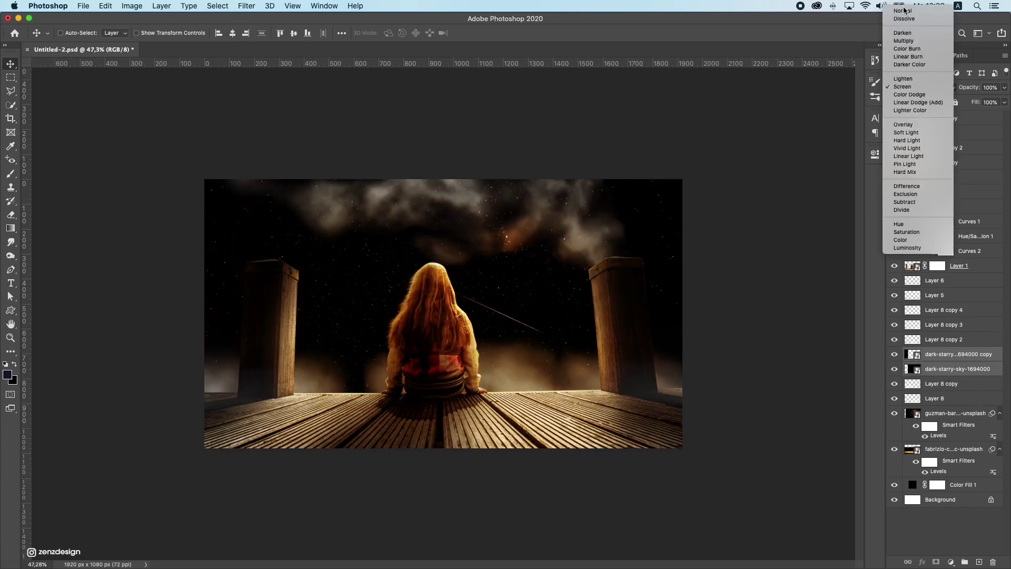
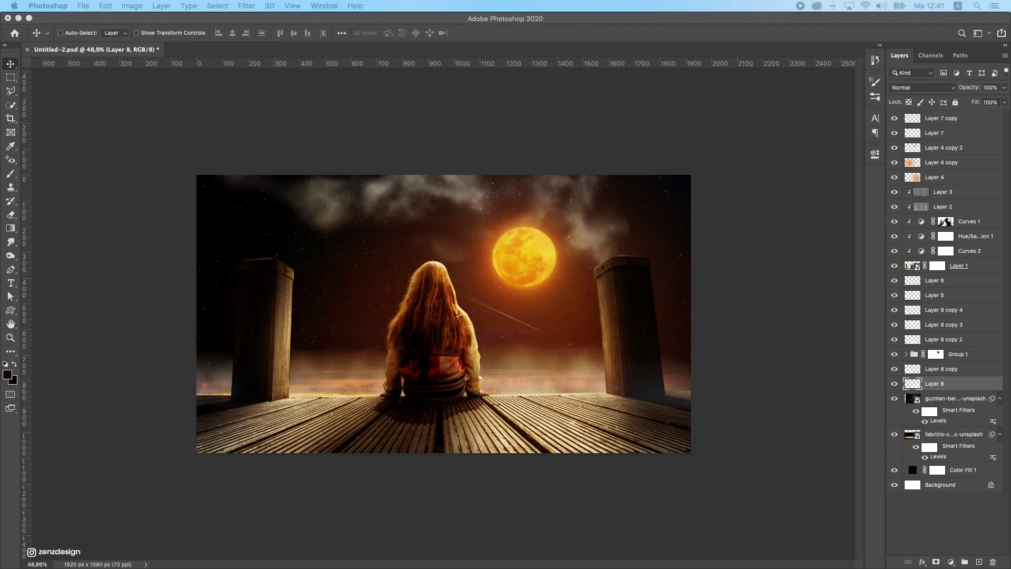
Place the fire-1030751 image above Layer 8, on the horizon between the girl and the right post, in Screen mode.
left_click_drag(969, 170, 463, 207)
left_click_drag(463, 268, 536, 332)
key("Return")
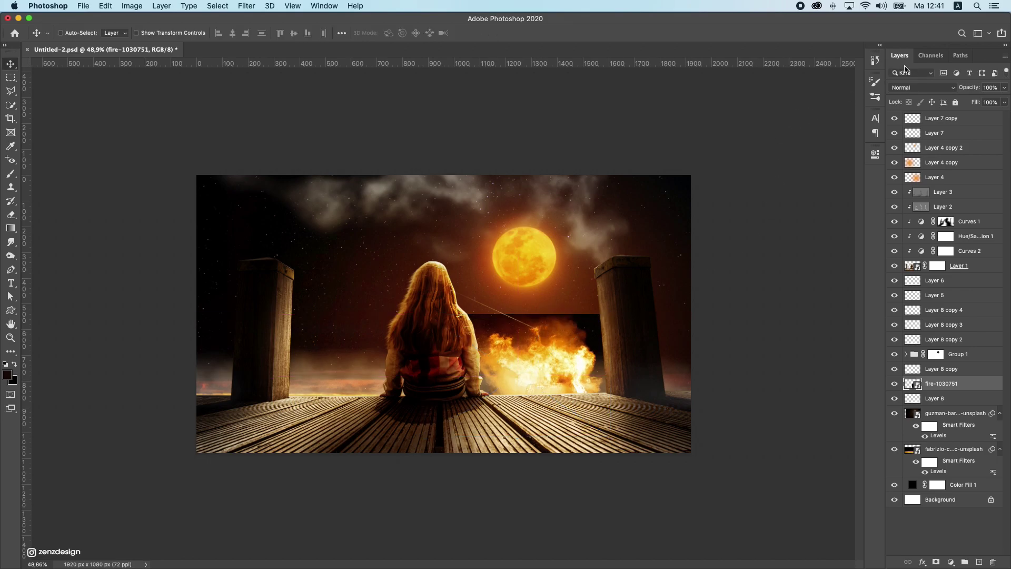
left_click(909, 88)
left_click(919, 162)
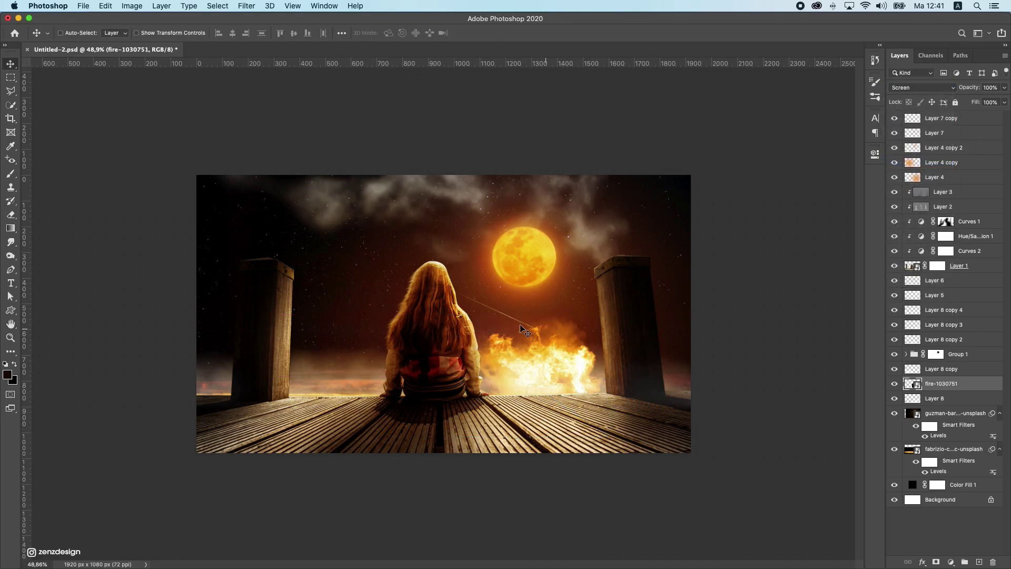
Apply a Levels adjustment to the fire layer, reposition the flames along the horizon and duplicate the layer.
scroll(524, 325, "up", 5)
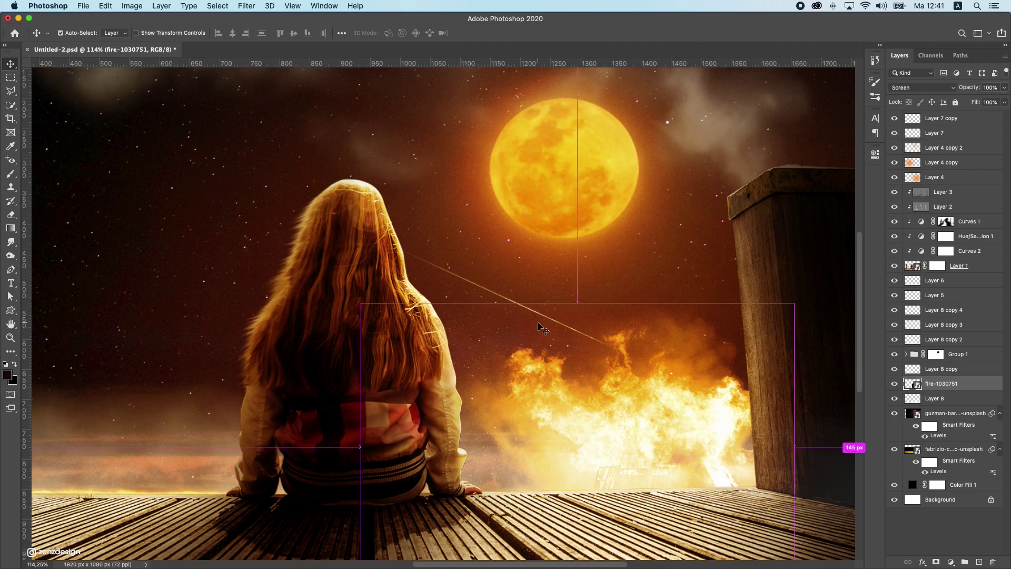
key("super+l")
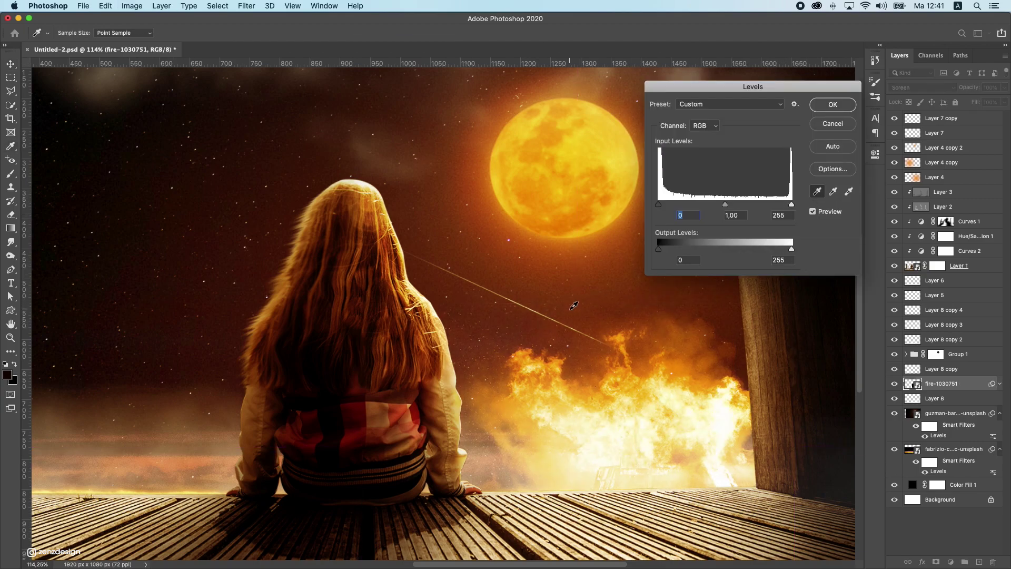
key("Return")
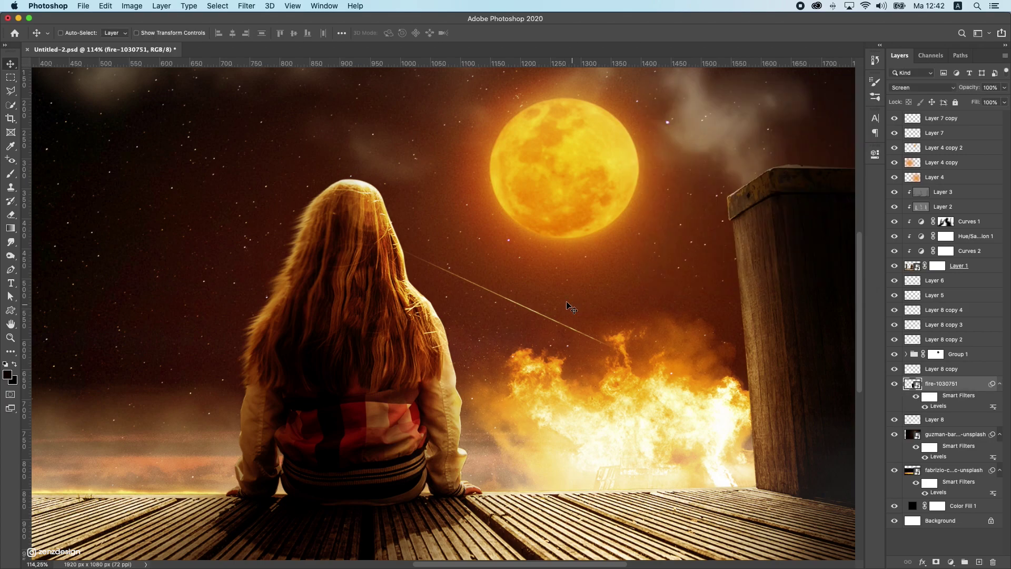
scroll(569, 306, "down", 5)
left_click_drag(550, 304, 384, 339)
key("super+j")
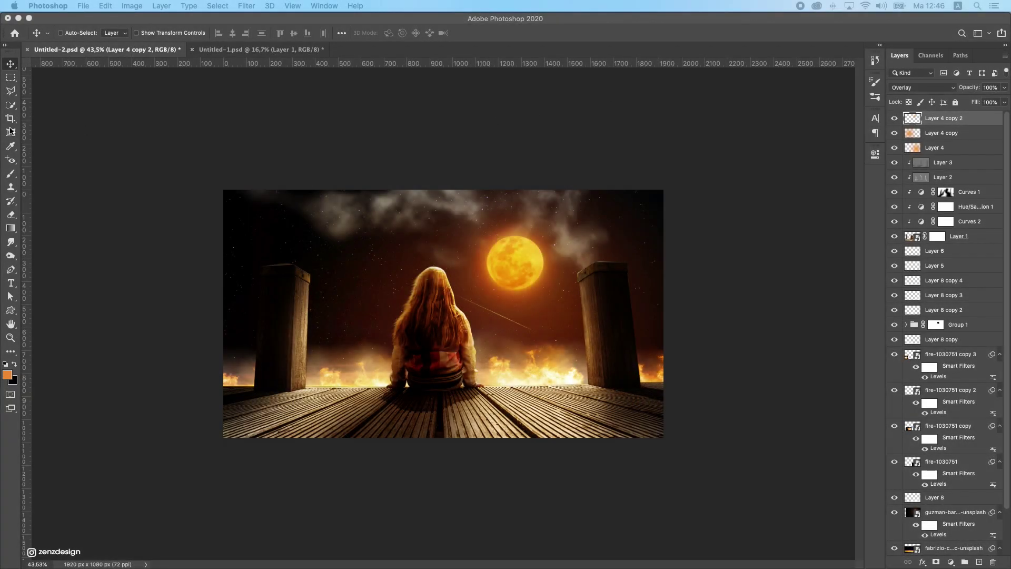
Paste the fire sparks image as the uppermost layer over the girl and convert it to a smart object.
left_click(10, 65)
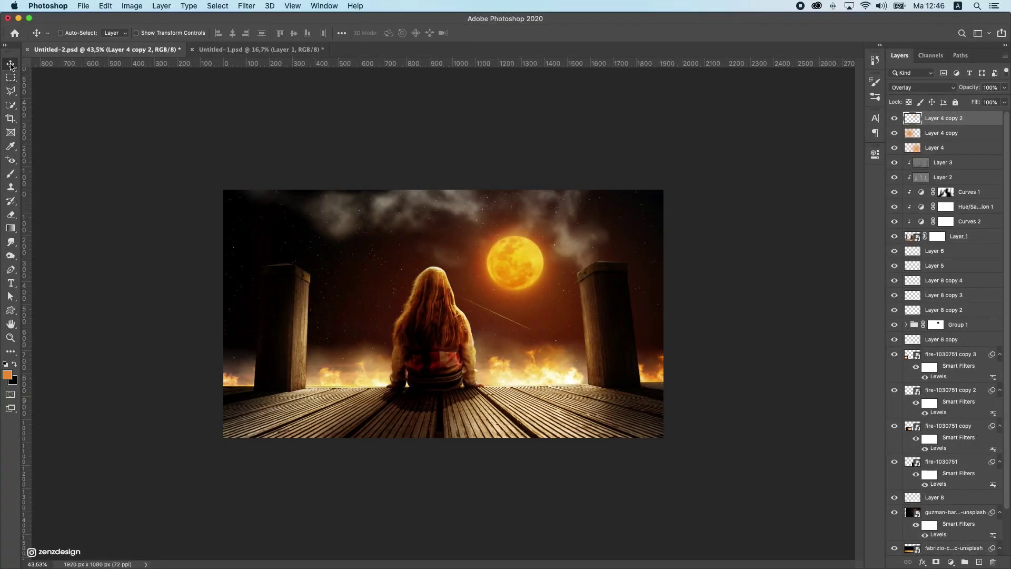
key("super+v")
left_click_drag(518, 261, 512, 281)
right_click(930, 117)
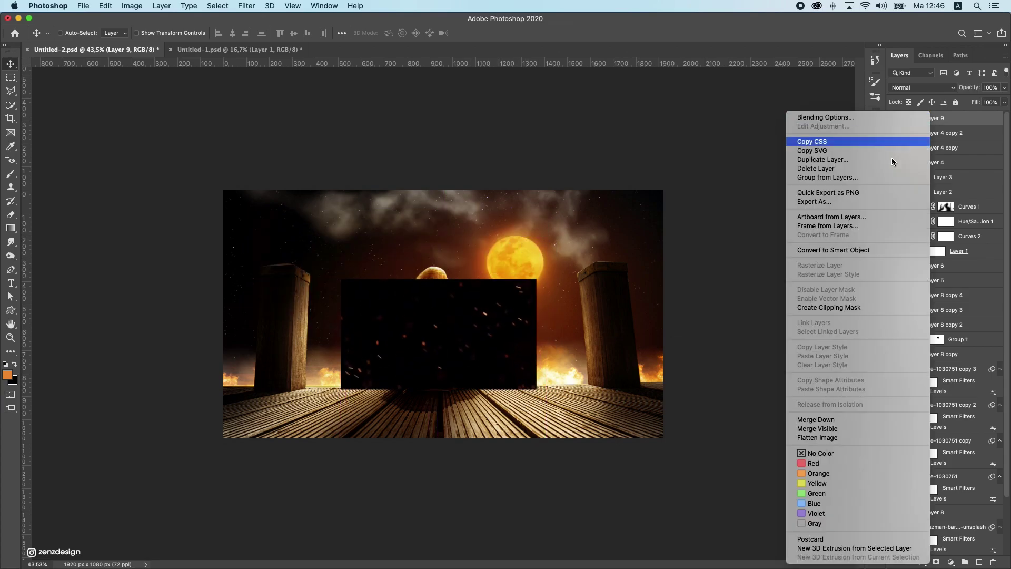
left_click(881, 248)
Set the sparks layer's blend mode to Screen and enlarge it to about 160%.
left_click(918, 90)
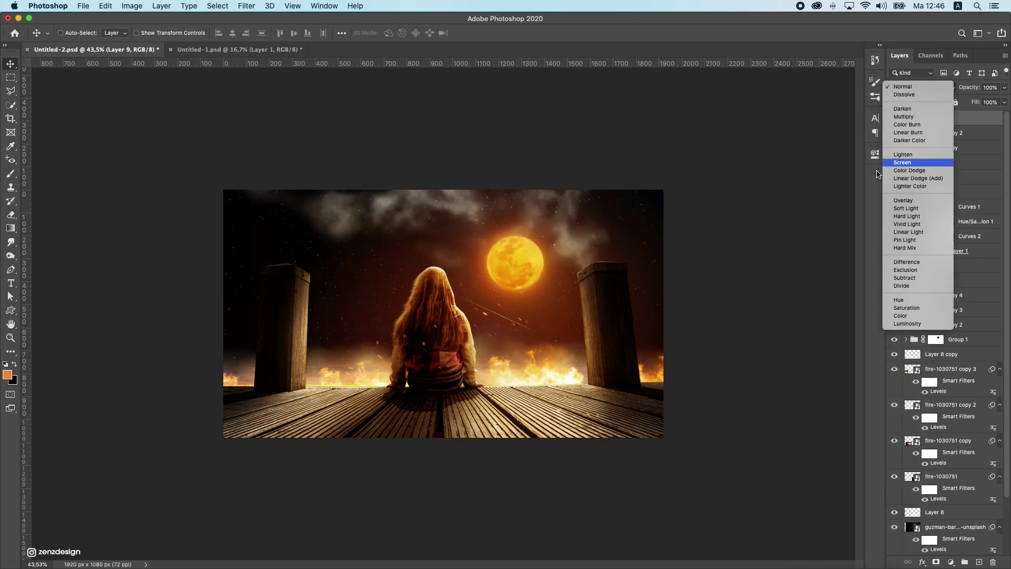
left_click(902, 163)
key("super+t")
left_click_drag(535, 280, 593, 246)
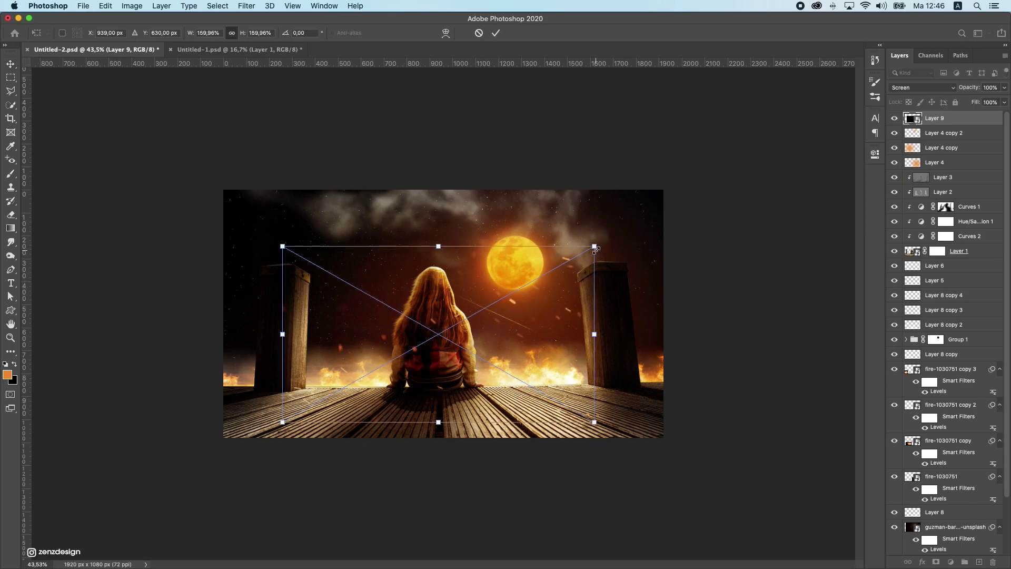
key("Return")
Reposition the Layer 9 sparks over the left half of the scene and scale them down to about 111%.
left_click_drag(503, 264, 462, 217)
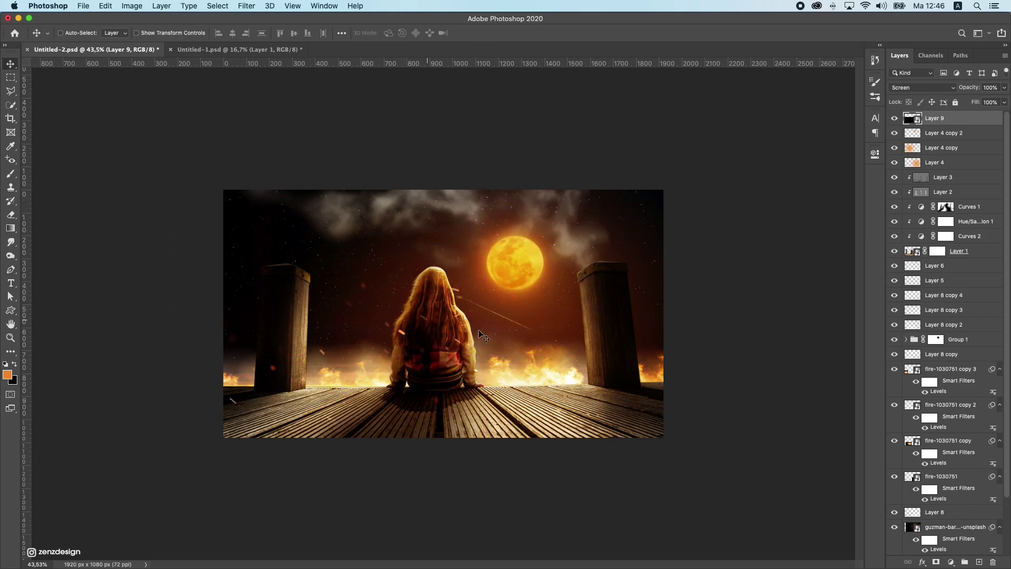
left_click_drag(517, 328, 529, 301)
key("super+t")
left_click_drag(496, 248, 446, 268)
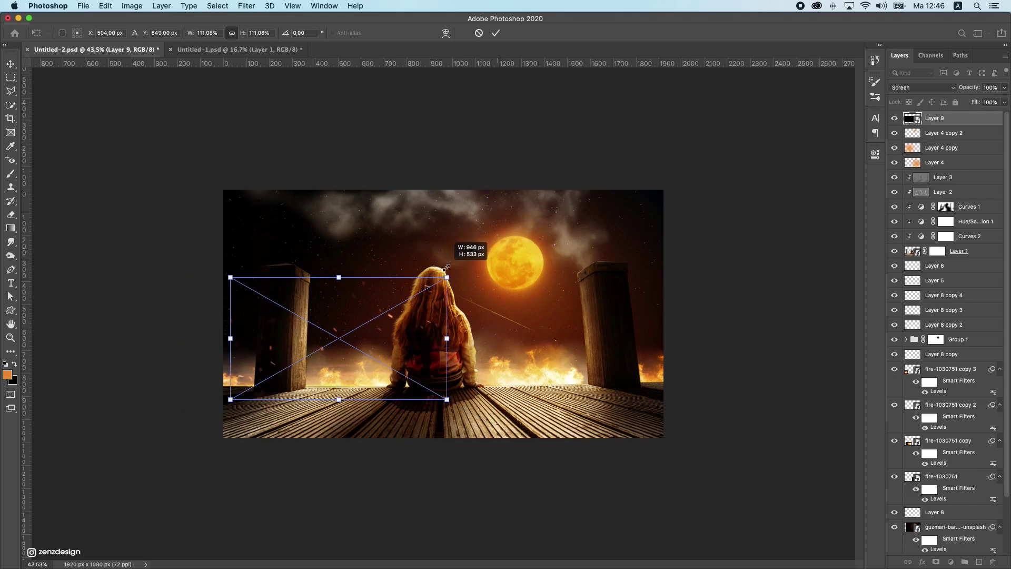
key("Return")
Duplicate the Layer 9 sparks and position the copy over the right half of the scene.
left_click_drag(409, 298, 585, 260)
key("super+t")
key("Return")
left_click_drag(515, 333, 542, 210)
left_click_drag(498, 238, 581, 315)
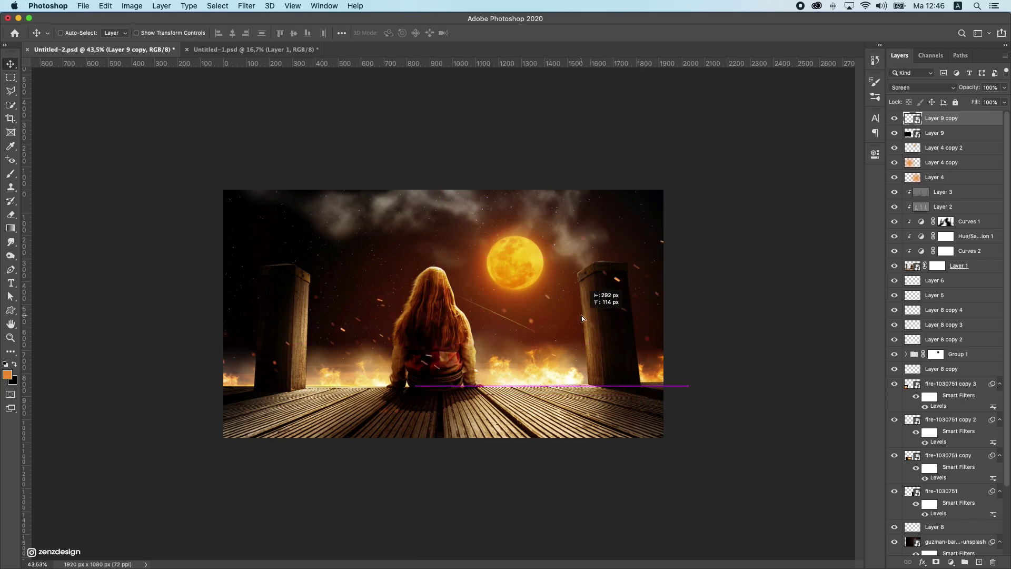
Duplicate the sparks once more and place this second copy over the girl and the pier planks.
left_click_drag(490, 300, 360, 373)
key("super+j")
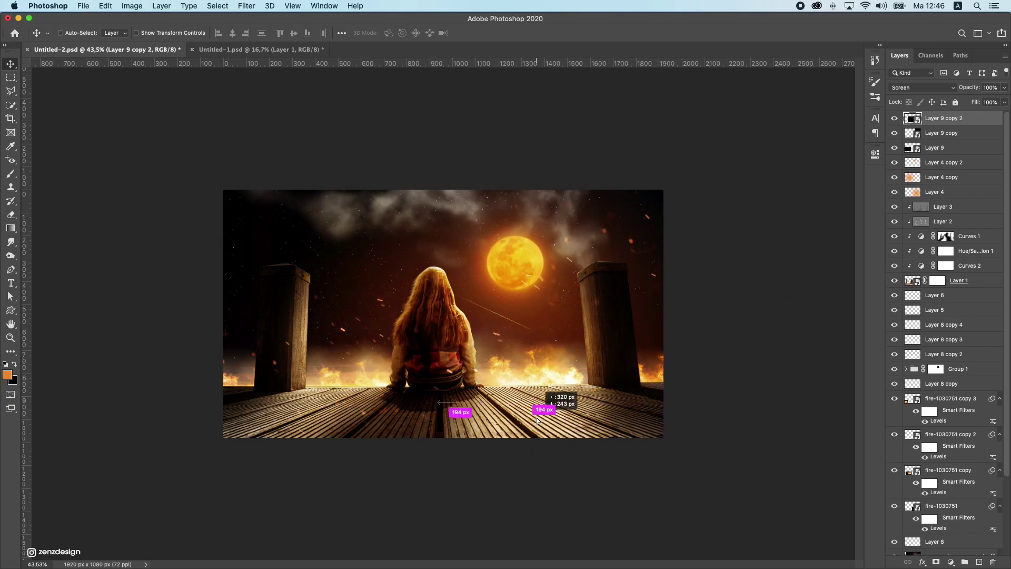
left_click_drag(537, 419, 558, 347)
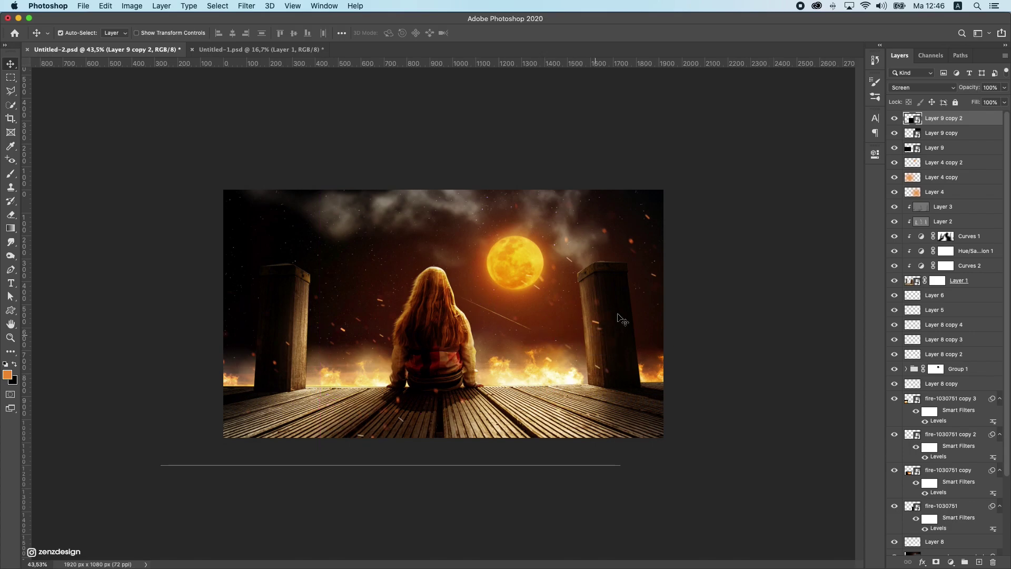
Enlarge Layer 9 copy 2 to about 260% and shift it leftward across the lower part of the scene.
key("super+t")
left_click_drag(624, 306, 731, 262)
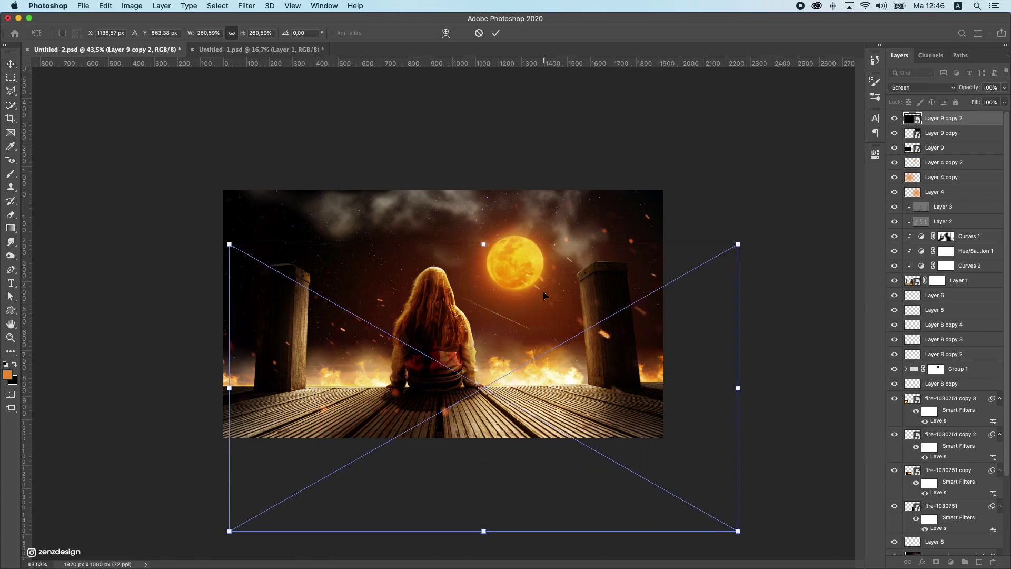
key("Return")
left_click_drag(607, 327, 625, 346)
key("super+t")
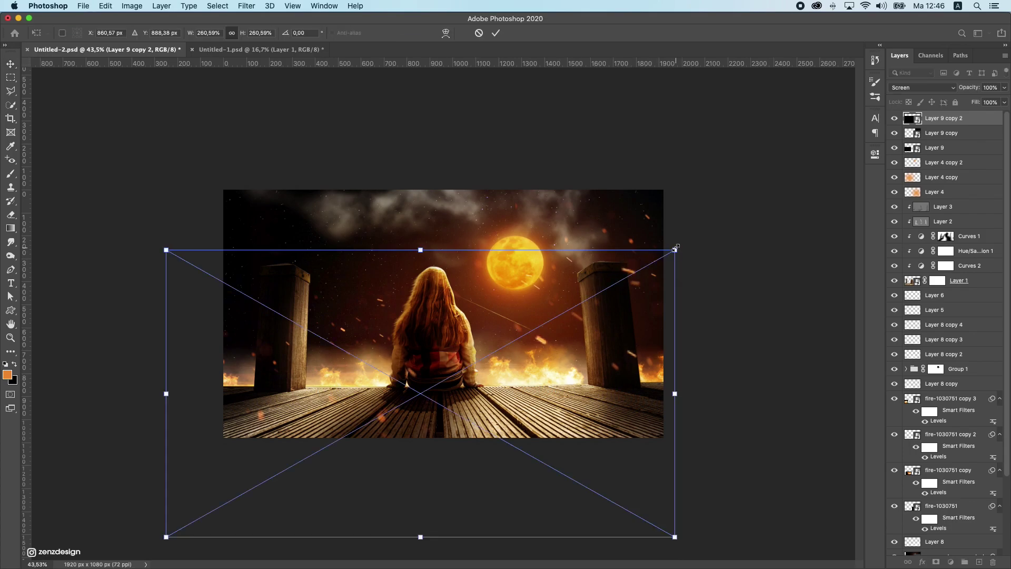
left_click_drag(675, 248, 804, 176)
key("Return")
Enlarge Layer 9 copy 2 further beyond the canvas edges and reposition its large sparks over the scene.
key("super+t")
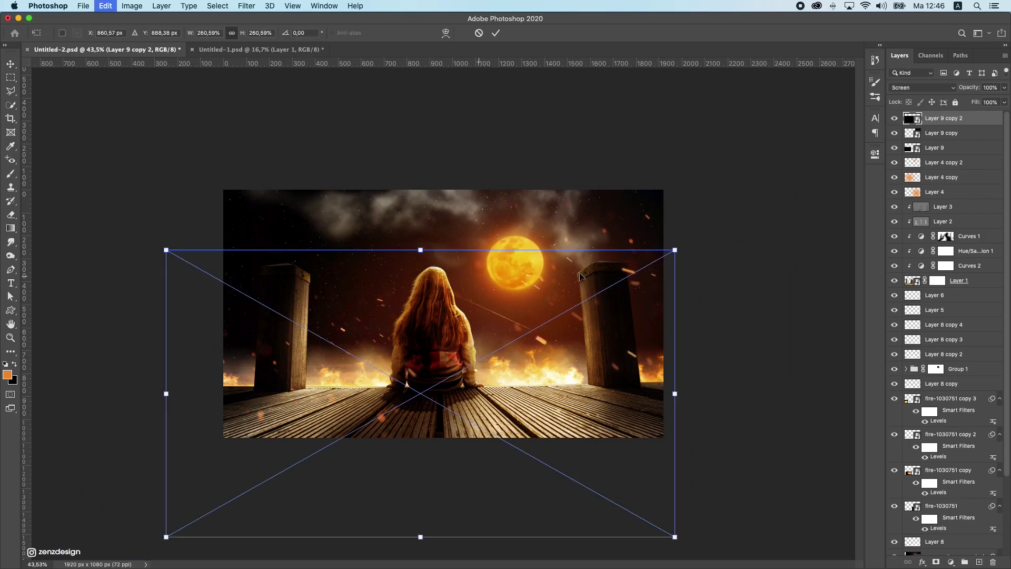
left_click_drag(673, 248, 809, 174)
key("Return")
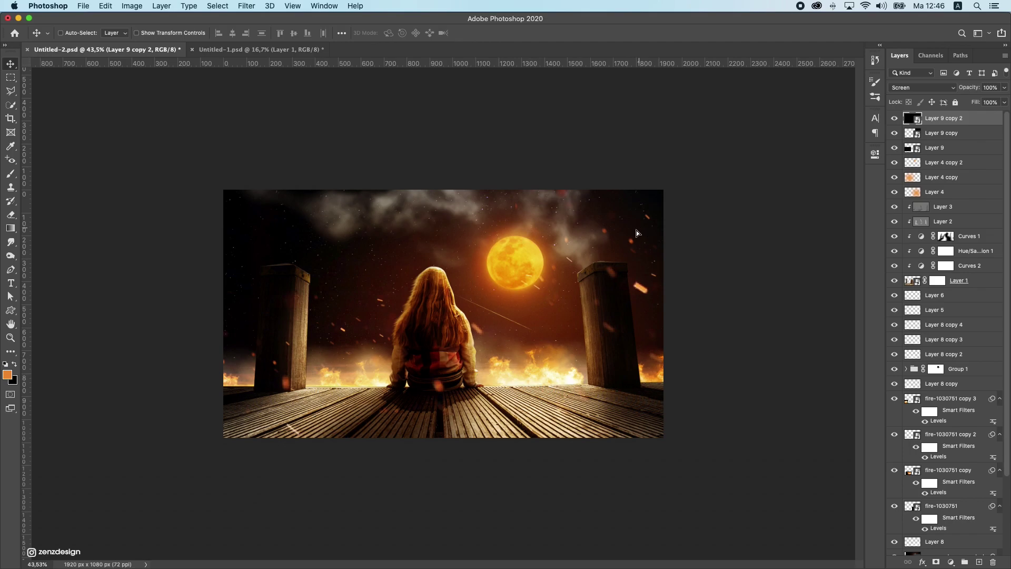
left_click_drag(544, 290, 640, 291)
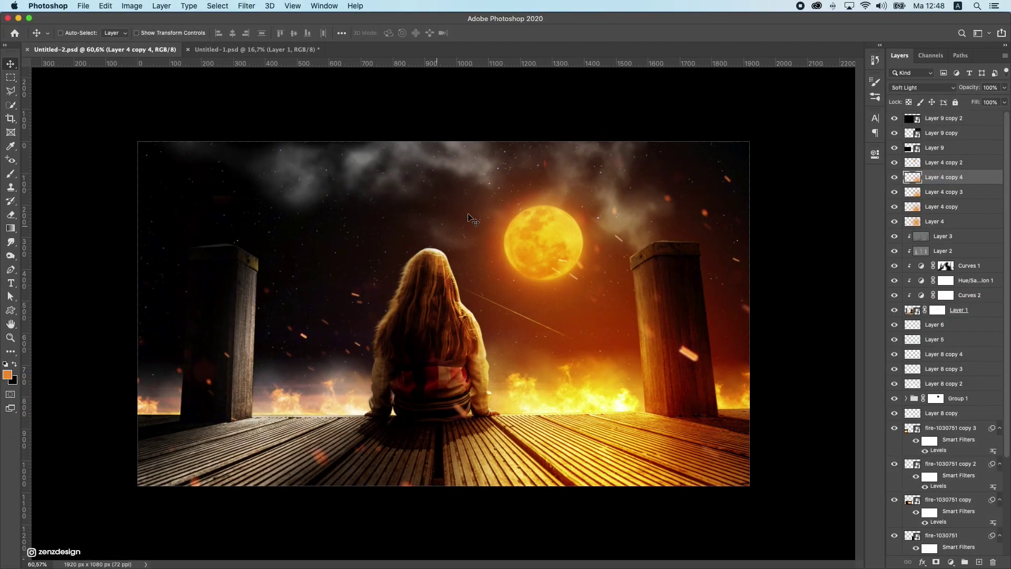
Add a new layer above Layer 9 copy 2 and choose a light orange-yellow foreground color for the Brush tool.
left_click(945, 124)
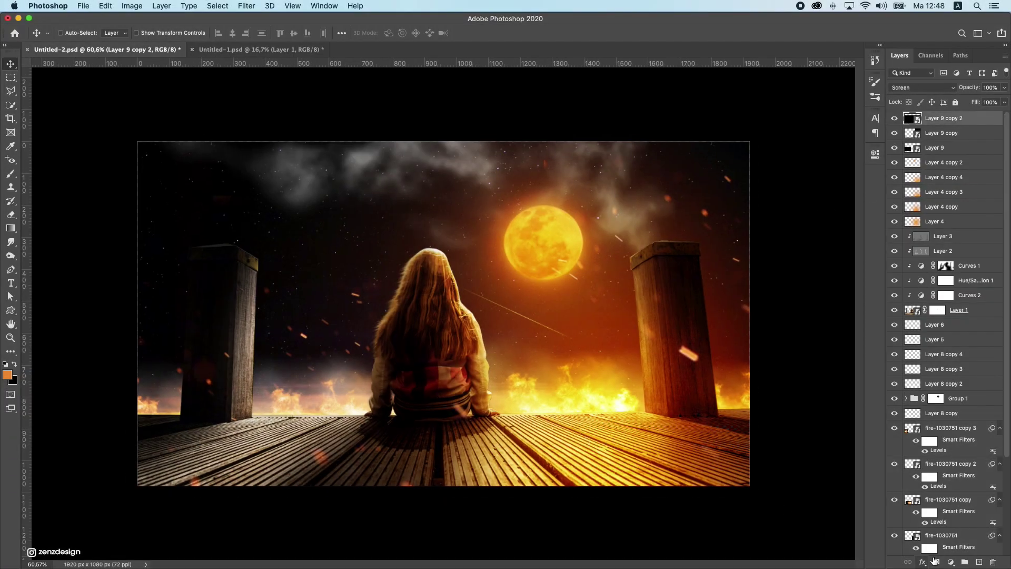
left_click(978, 563)
left_click(11, 174)
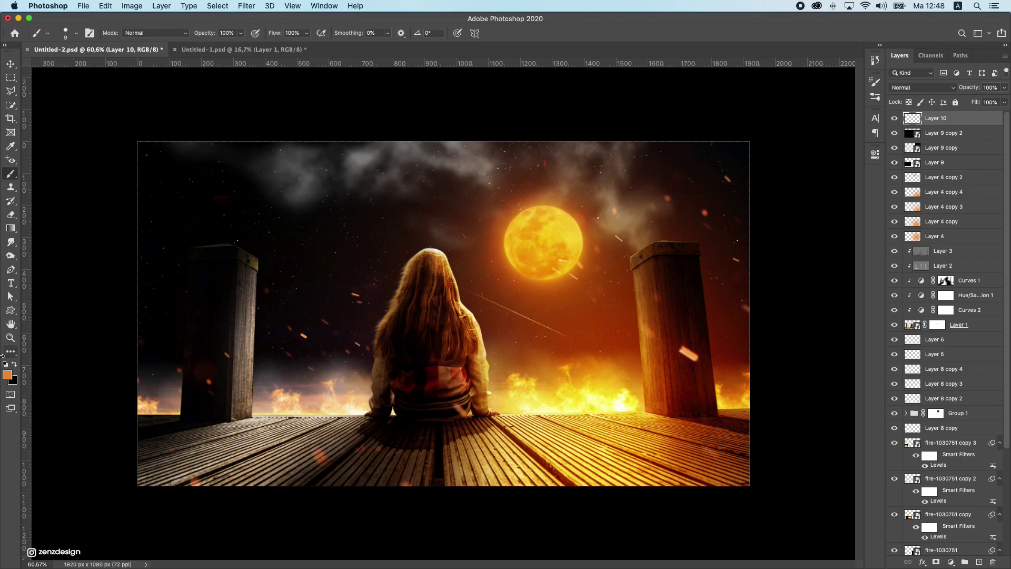
left_click(7, 375)
left_click(611, 435)
left_click(665, 222)
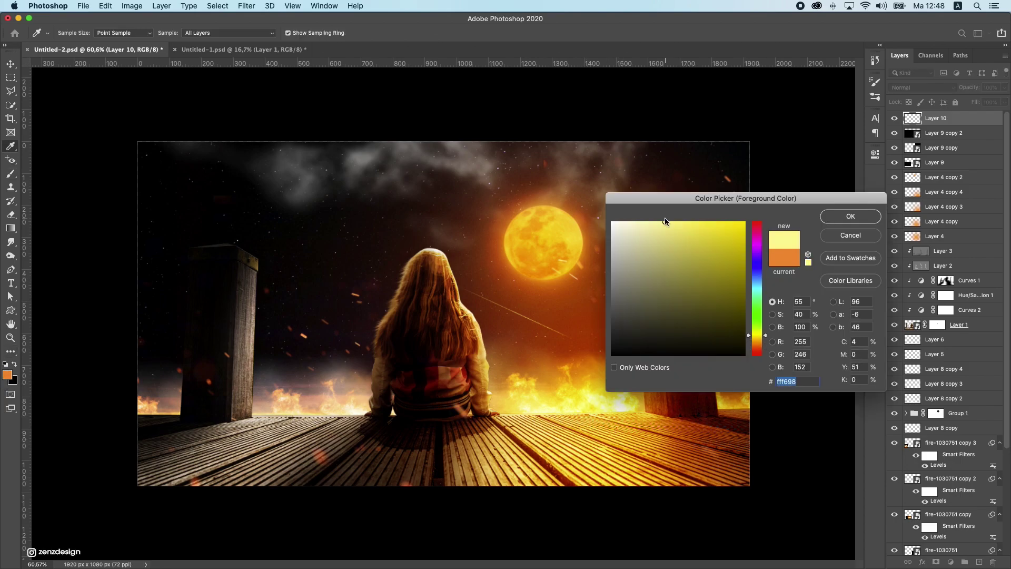
left_click_drag(764, 351, 757, 342)
left_click(837, 214)
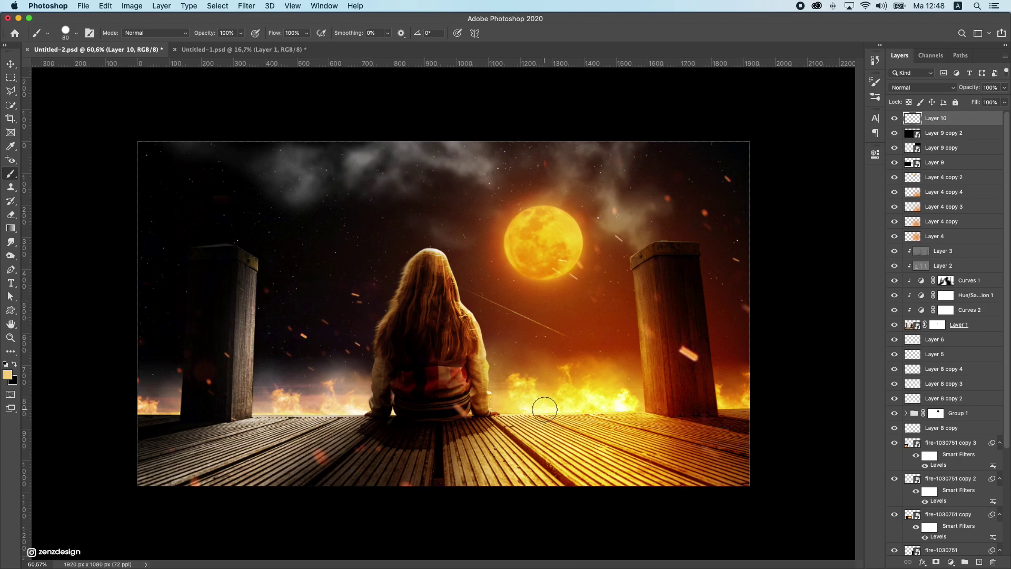
Enlarge the soft orange-yellow brush glow on Layer 10 to about 446% over the flames beside the girl.
left_click(76, 33)
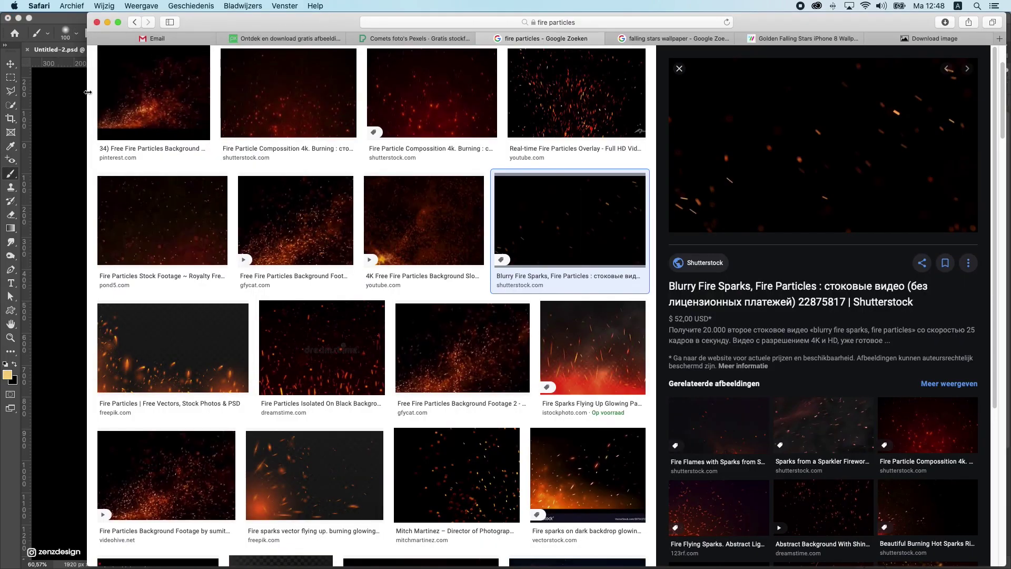
left_click(38, 114)
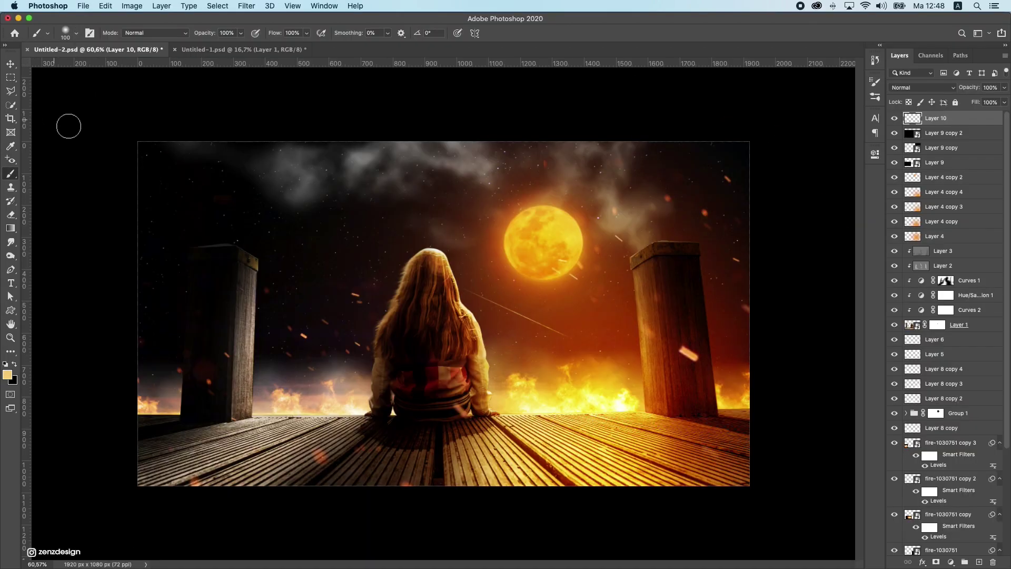
left_click(6, 64)
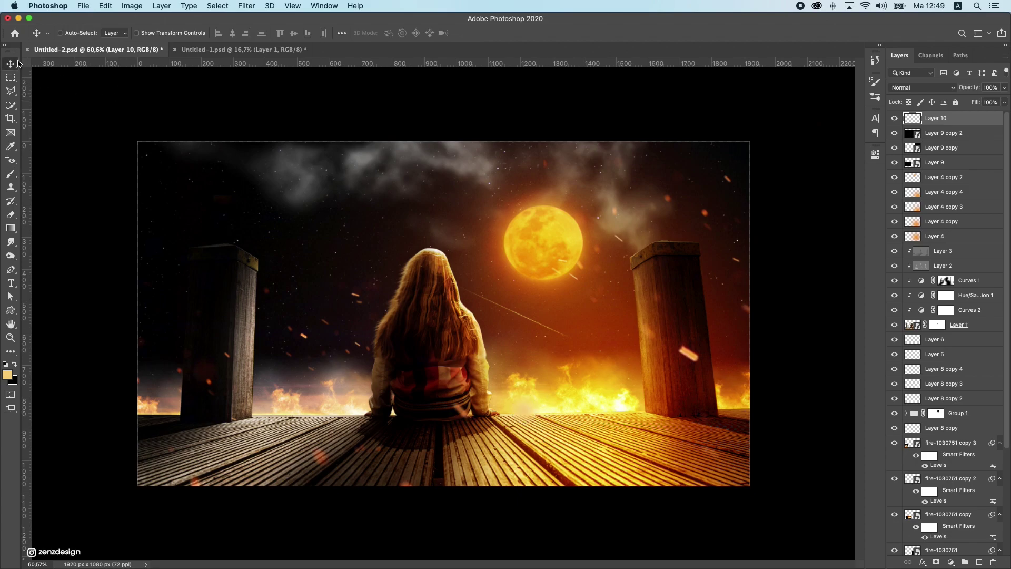
key("super+t")
left_click_drag(548, 384, 687, 344)
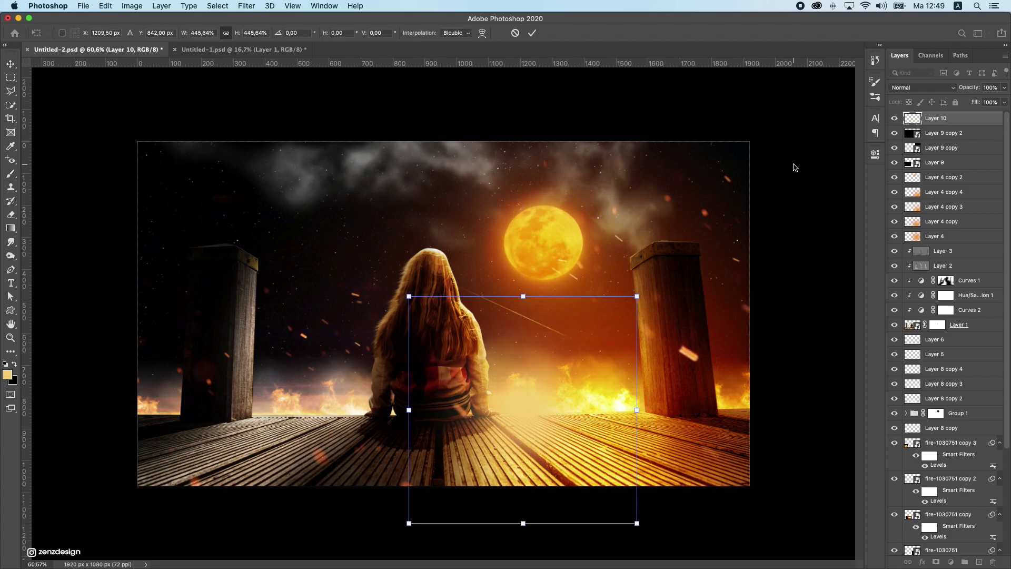
key("Return")
Set Layer 10's blend mode to Screen.
left_click(902, 73)
left_click(958, 92)
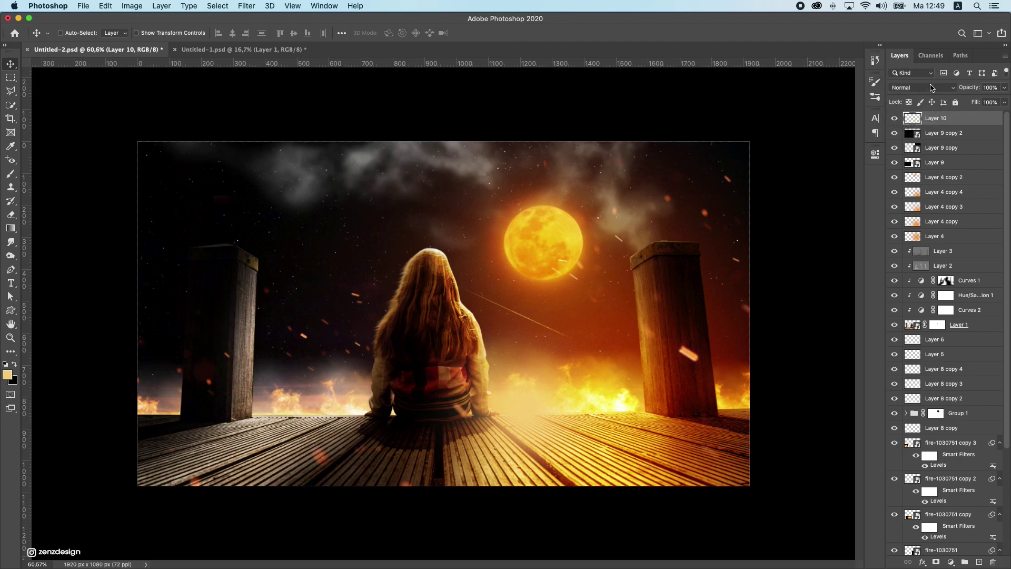
left_click(930, 88)
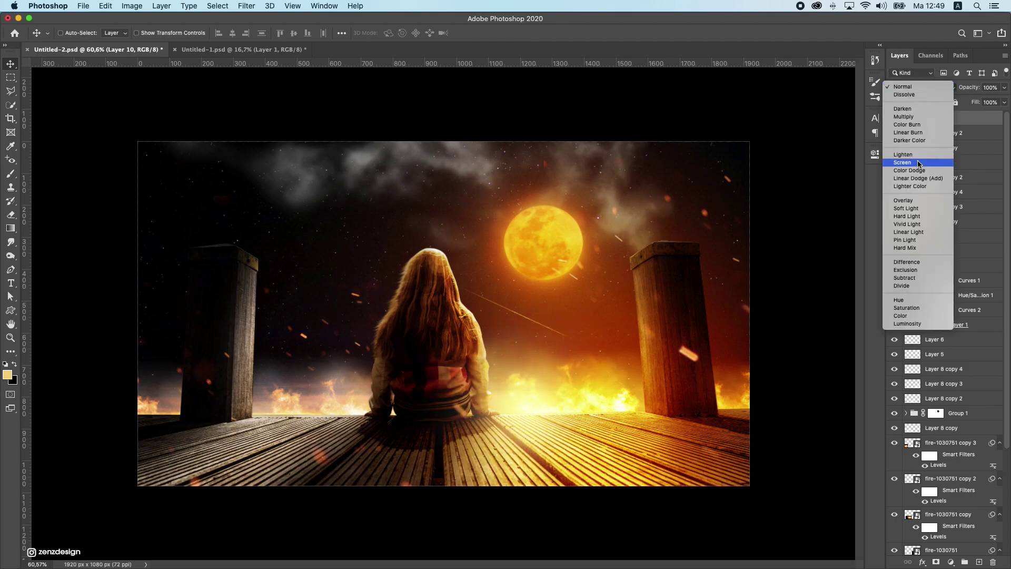
left_click(919, 164)
Flatten the Layer 10 glow to about 41% height and widen it along the horizon between the girl and the right post.
key("super+t")
mouse_move(580, 394)
left_mouse_down()
mouse_move(596, 385)
mouse_move(564, 384)
left_mouse_up()
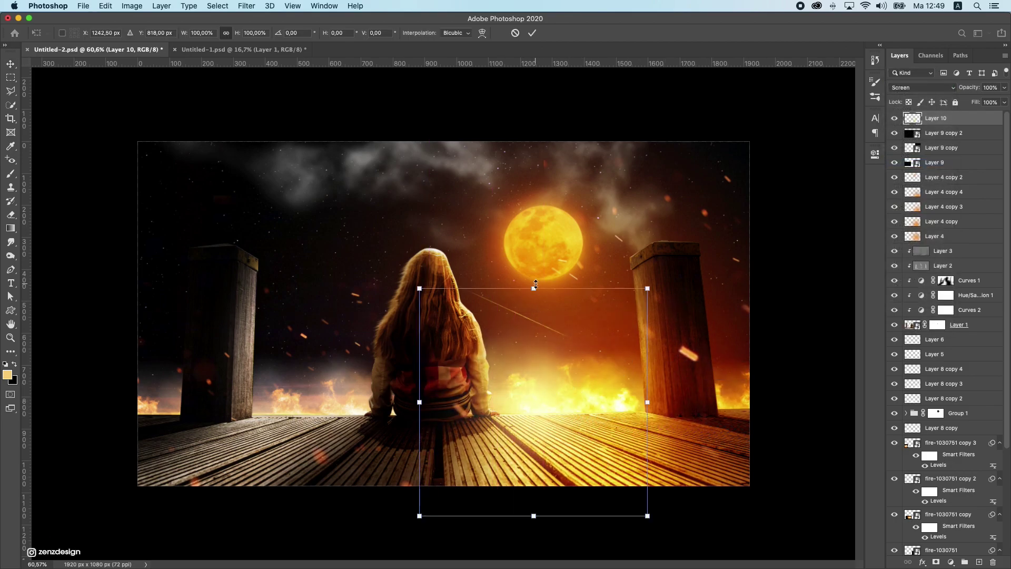
left_click_drag(535, 287, 533, 354)
left_click_drag(560, 405, 576, 414)
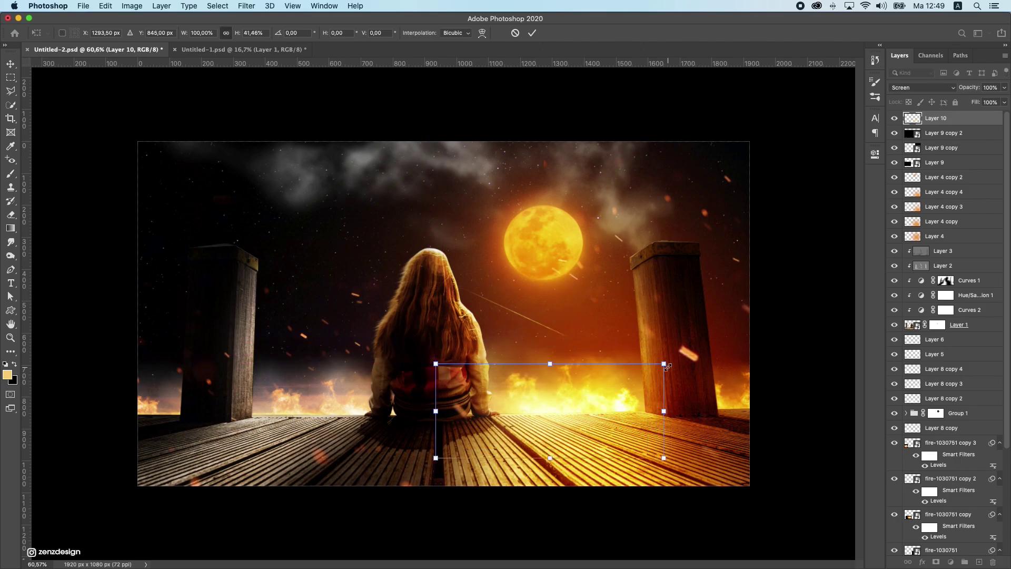
left_click_drag(667, 366, 441, 359)
key("Return")
Duplicate the glow to the girl's left, reduce the copy's height to about 69%, and narrow it over the horizon beside her.
scroll(440, 360, "up", 1)
scroll(427, 361, "down", 5)
scroll(427, 361, "up", 5)
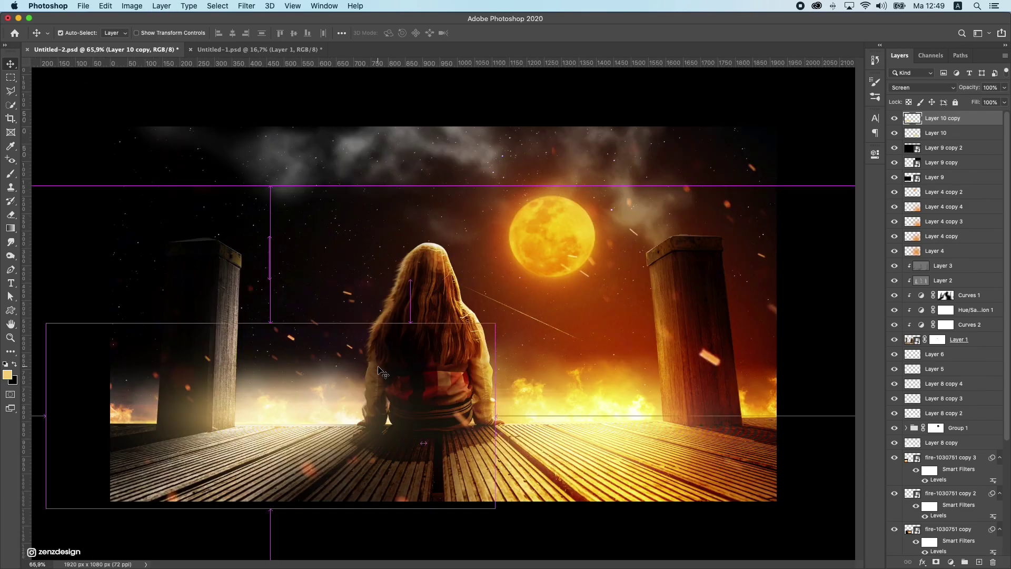
key("super+t")
left_click_drag(270, 322, 258, 353)
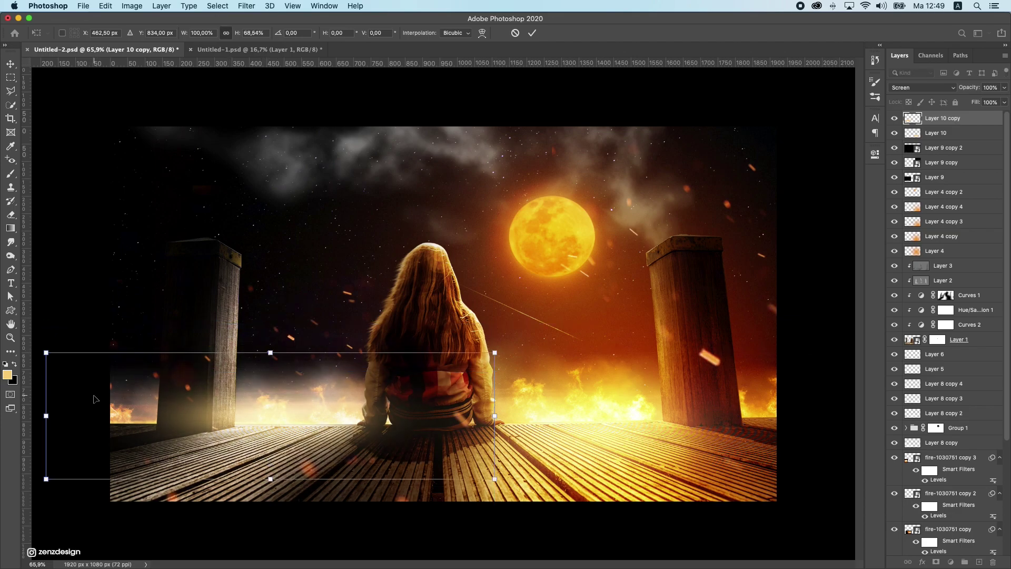
left_click_drag(47, 416, 188, 416)
left_click_drag(350, 429, 446, 405)
key("Return")
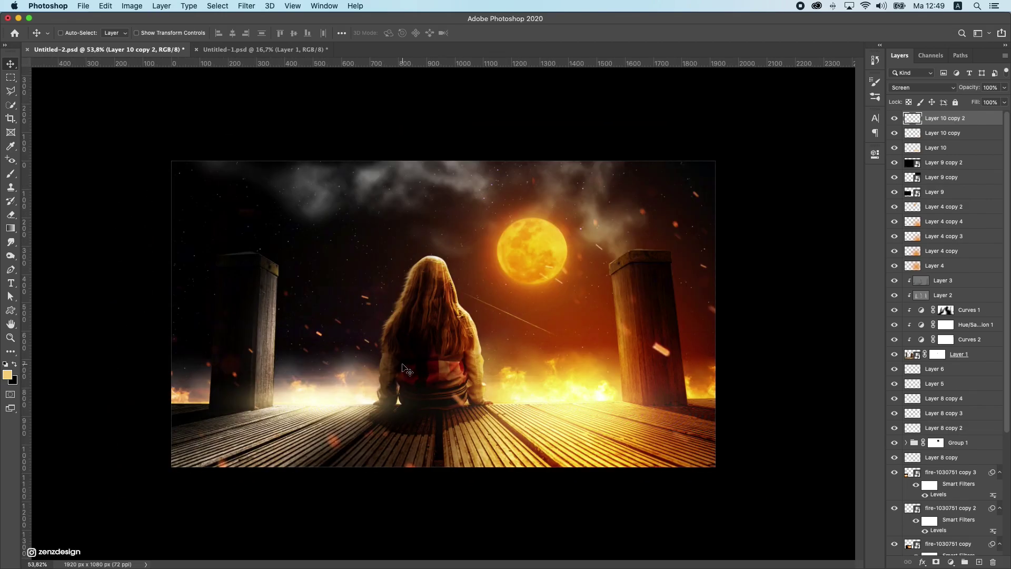
Duplicate the glow again and fit this copy to about 59% width at the horizon beside the left post.
left_click_drag(428, 365, 258, 356)
scroll(263, 361, "down", 5)
scroll(259, 361, "up", 5)
key("ctrl+t")
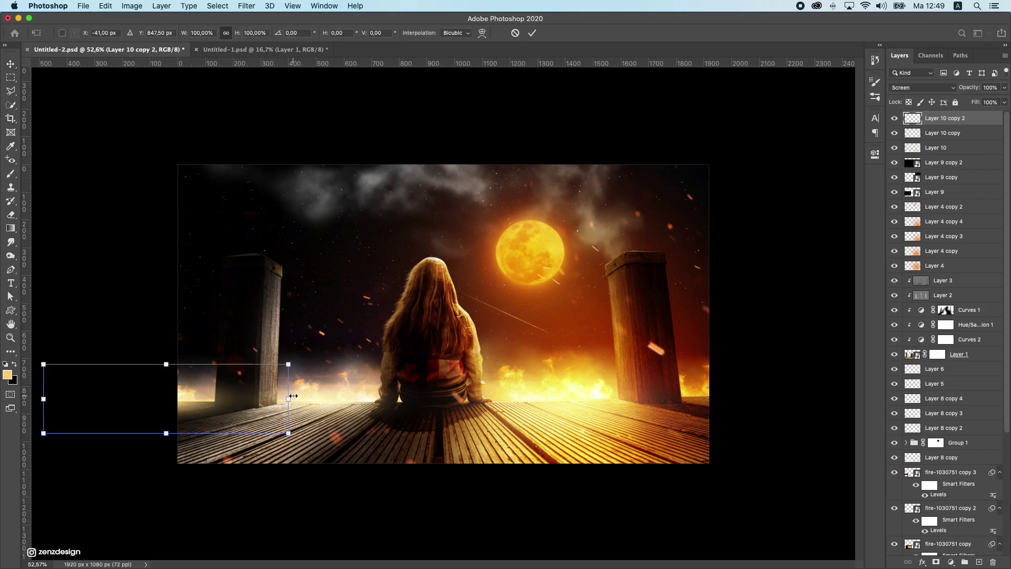
mouse_move(174, 385)
left_mouse_down()
mouse_move(154, 384)
mouse_move(192, 385)
left_mouse_up()
left_click_drag(159, 391, 233, 392)
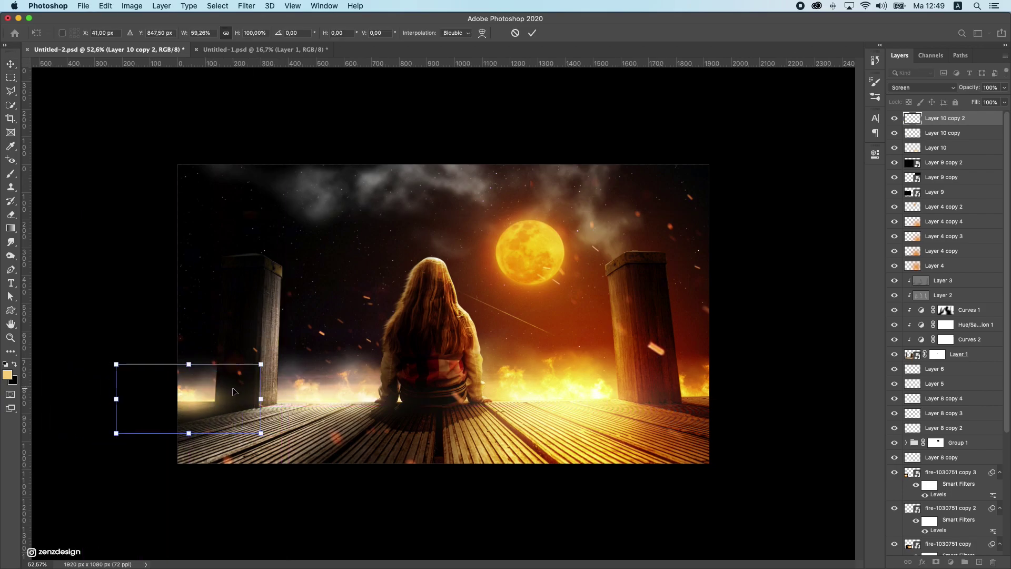
key("Return")
key("Return")
scroll(237, 392, "up", 1)
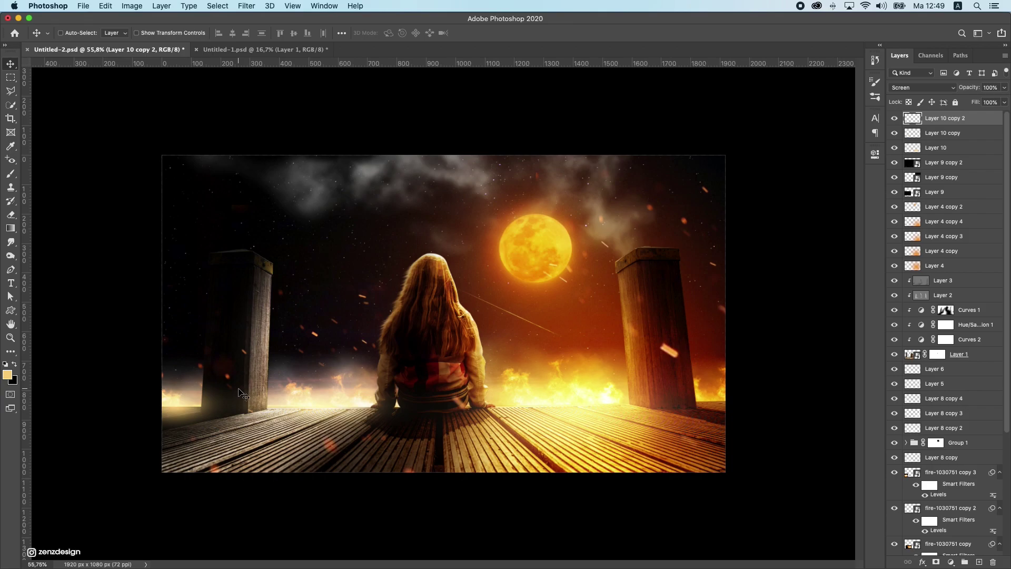
Duplicate the left-edge glow and place the copy on the horizon beyond the right post.
key("ctrl+j")
left_click_drag(213, 393, 605, 344)
scroll(599, 368, "down", 5)
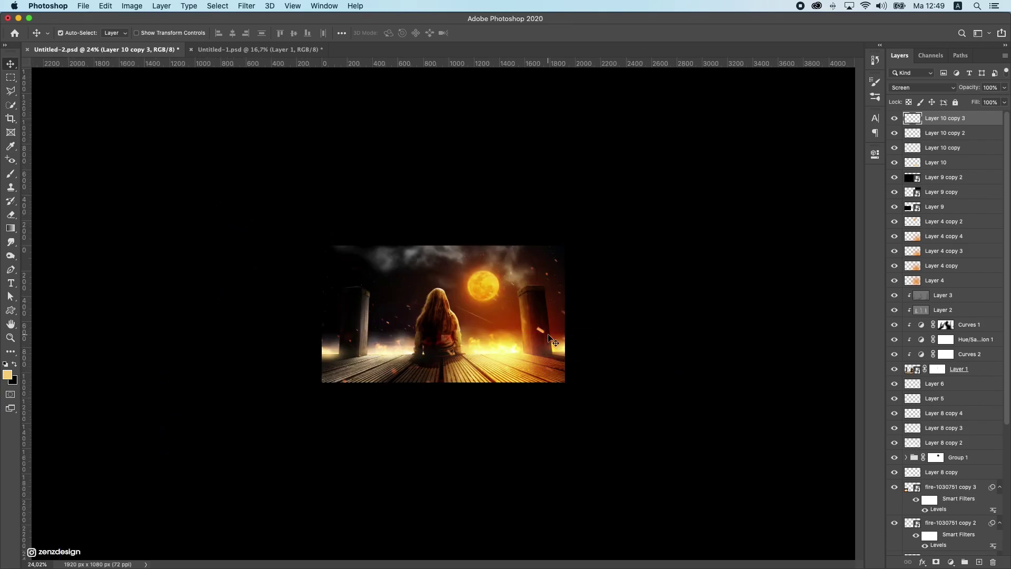
key("ctrl+t")
left_click_drag(531, 349, 588, 349)
key("Return")
key("ctrl+0")
Transform and reposition the Layer 10 copy glow left of the girl, and adjust the position of the Layer 10 glow.
scroll(585, 359, "down", 5)
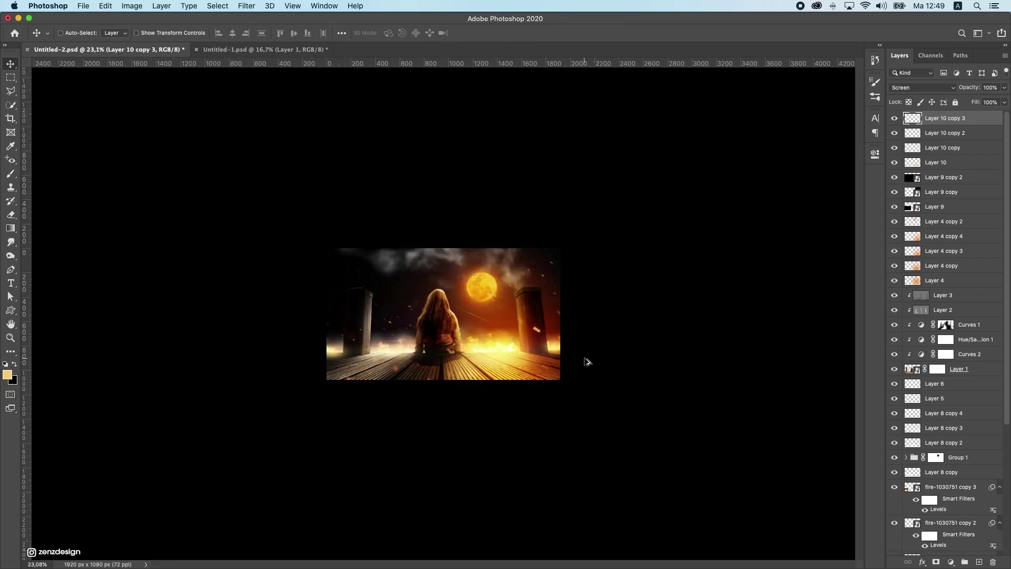
scroll(555, 355, "up", 5)
left_click_drag(377, 410, 354, 399)
key("super+t")
left_click_drag(442, 363, 470, 343)
key("Return")
scroll(468, 342, "down", 2)
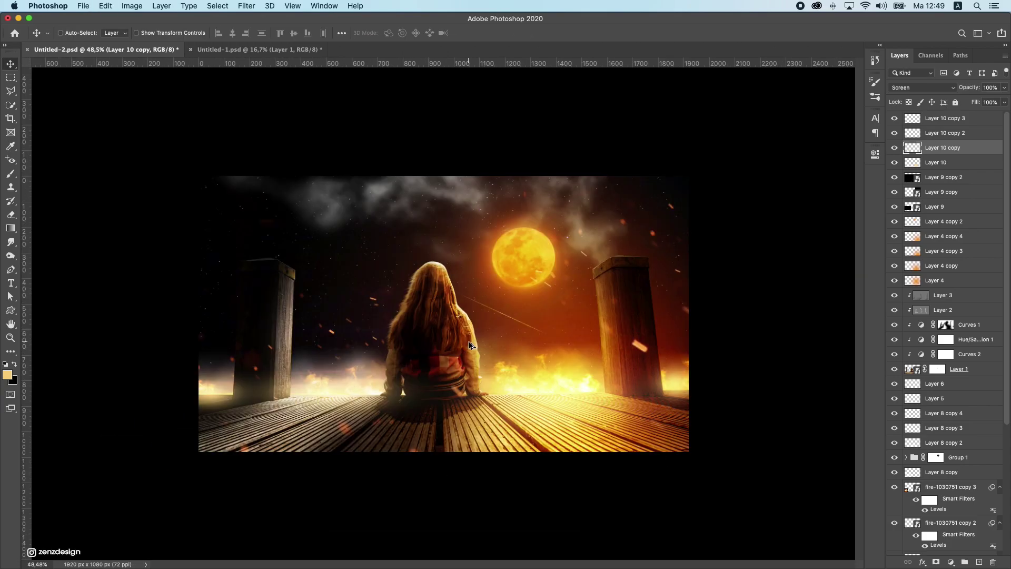
left_click_drag(577, 411, 528, 381)
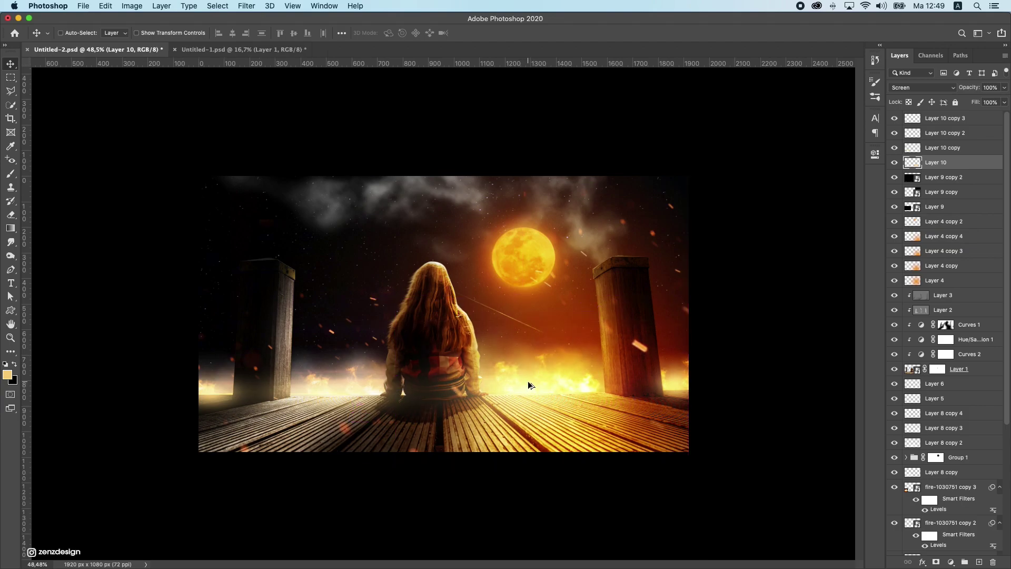
scroll(528, 380, "up", 1)
Try enlarging the Layer 6 clouds to about 207% and shifting them toward the top of the sky.
left_click_drag(424, 150, 371, 255)
key("super+z")
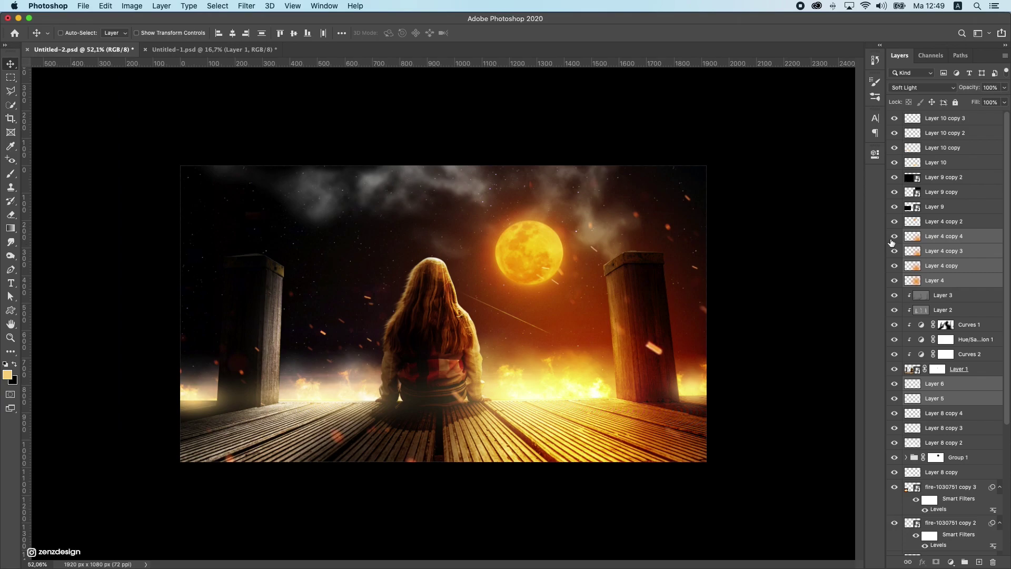
left_click(950, 252)
left_click_drag(428, 173, 264, 166)
key("super+t")
left_click_drag(368, 247, 738, 425)
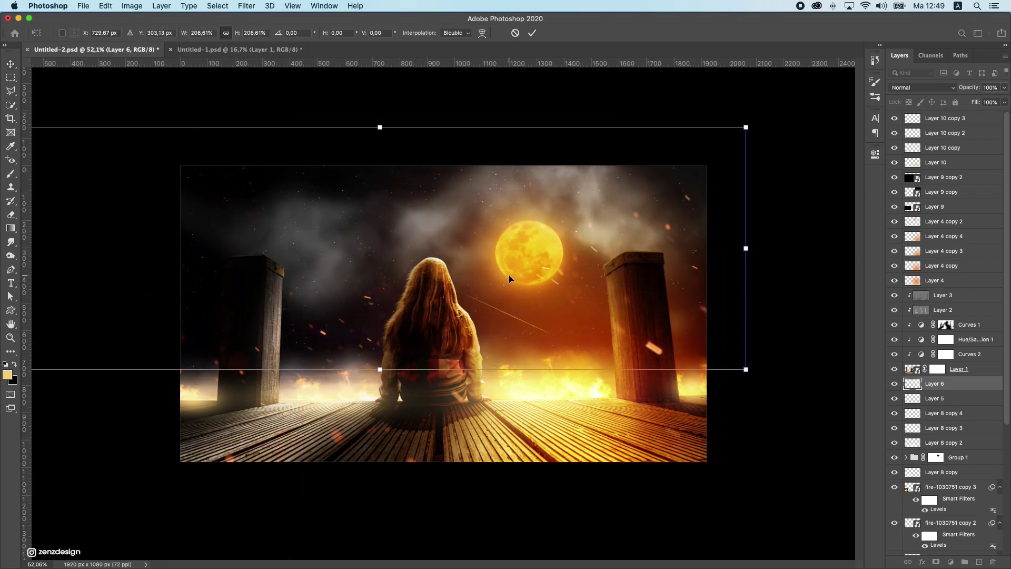
key("Return")
left_click_drag(534, 264, 518, 189)
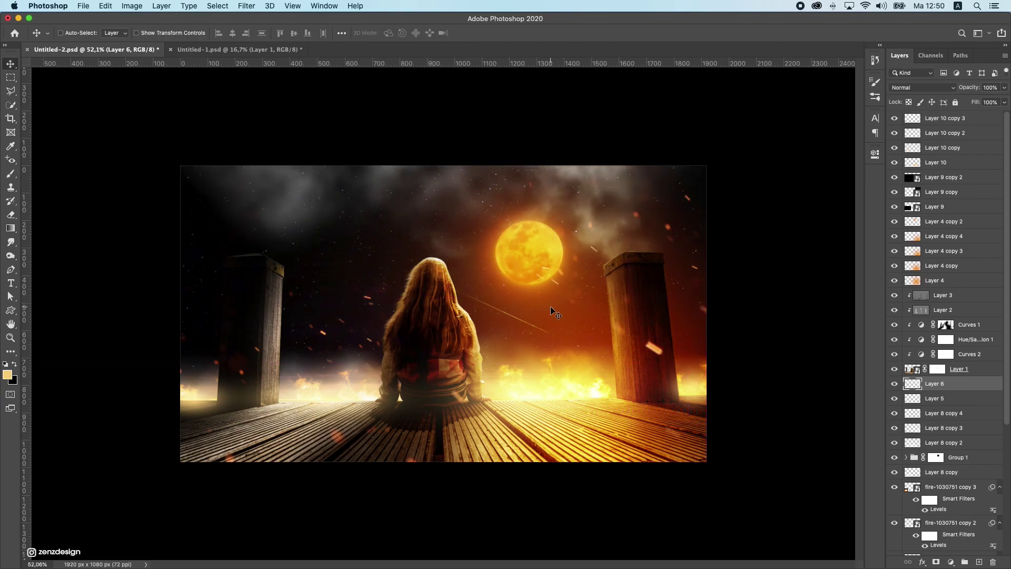
Reposition the clouds near the sky's upper edge and shift the Layer 9 copy sparks around the moon.
scroll(548, 308, "up", 1)
left_click_drag(505, 257, 533, 216)
left_click(533, 220, "super")
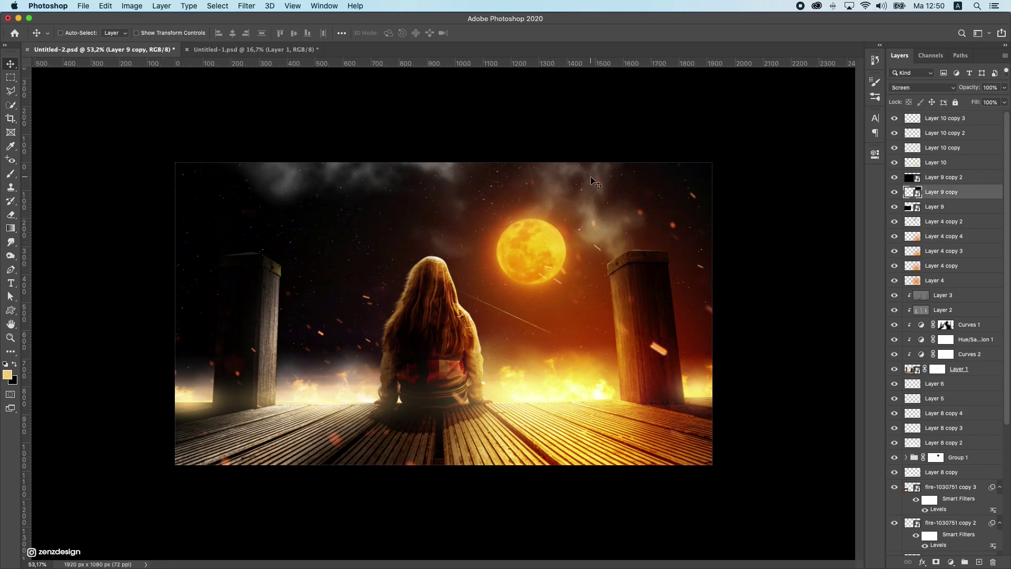
left_click_drag(548, 302, 512, 248)
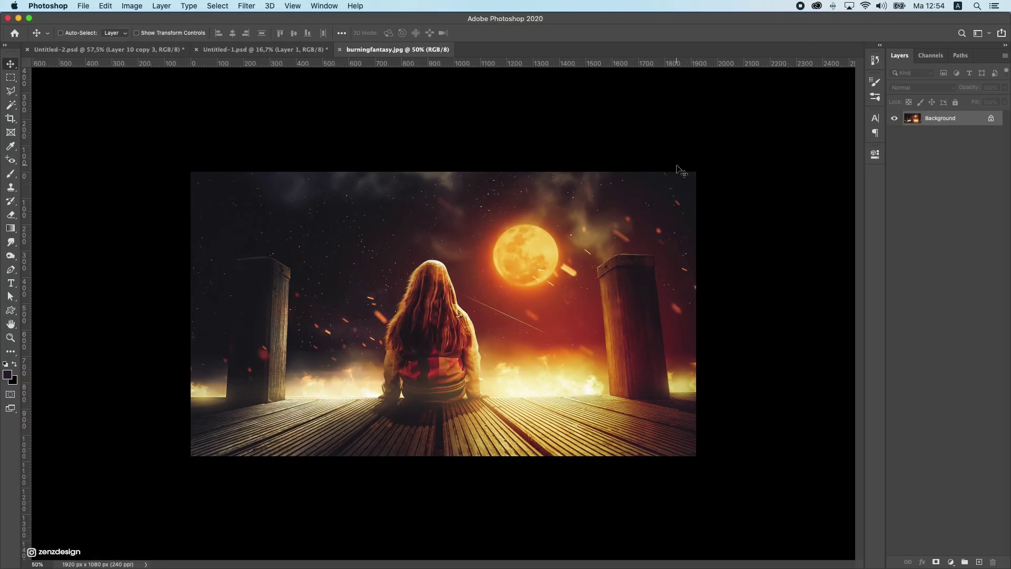
Copy the whole burningfantasy.jpg image, paste it as the top layer of Untitled-2.psd, and compare the artwork with and without it.
key("super+a")
key("super+c")
left_click(237, 51)
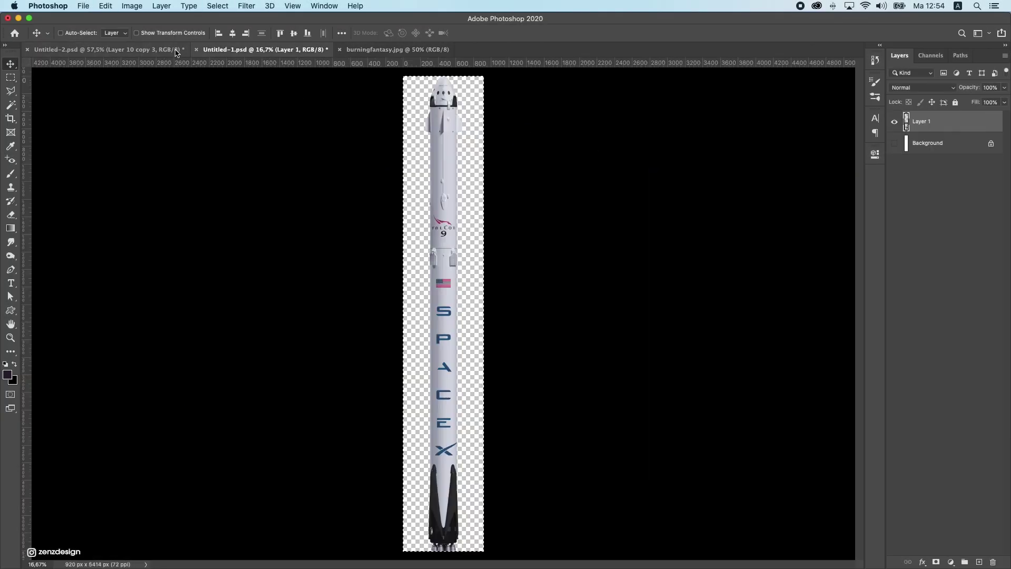
left_click(148, 52)
key("super+v")
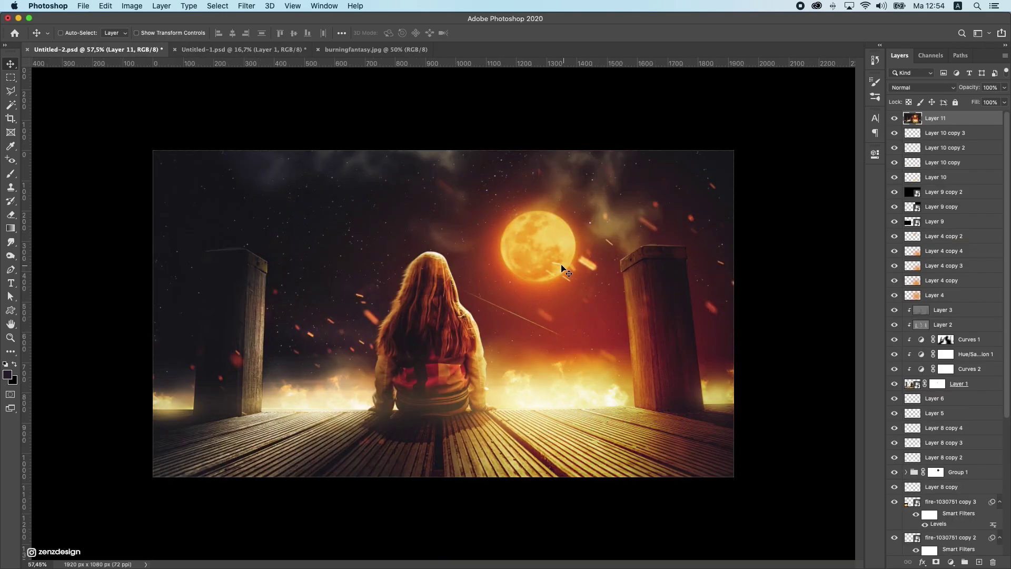
left_click(895, 119)
left_click(896, 119)
left_click(895, 119)
left_click(895, 119)
Stamp all visible layers into a new top layer and convert it to a smart object.
key("super+alt+shift+e")
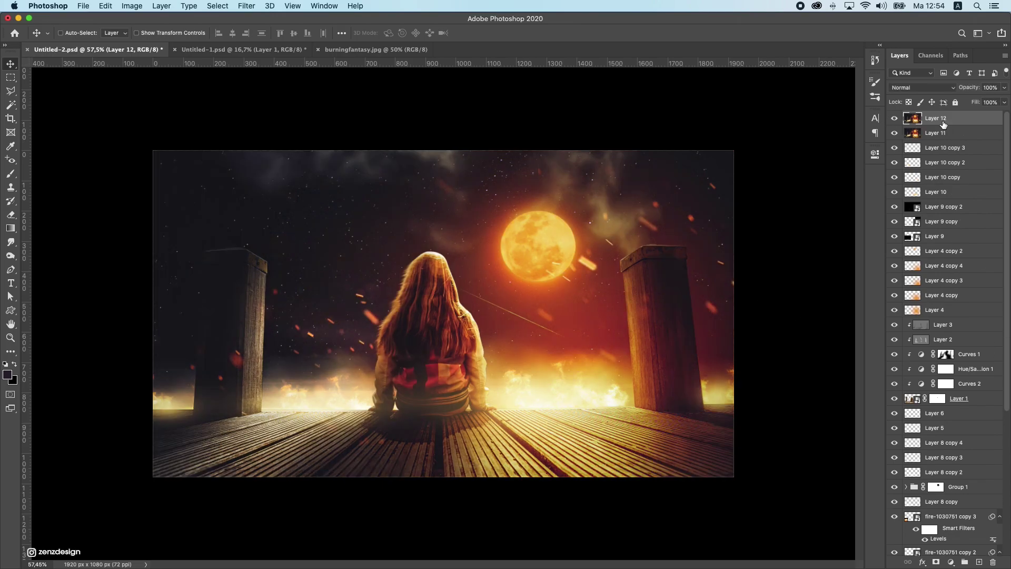
right_click(943, 119)
left_click(873, 251)
Change the area surrounding the canvas from black to light gray.
left_click(293, 6)
right_click(627, 121)
left_click(651, 160)
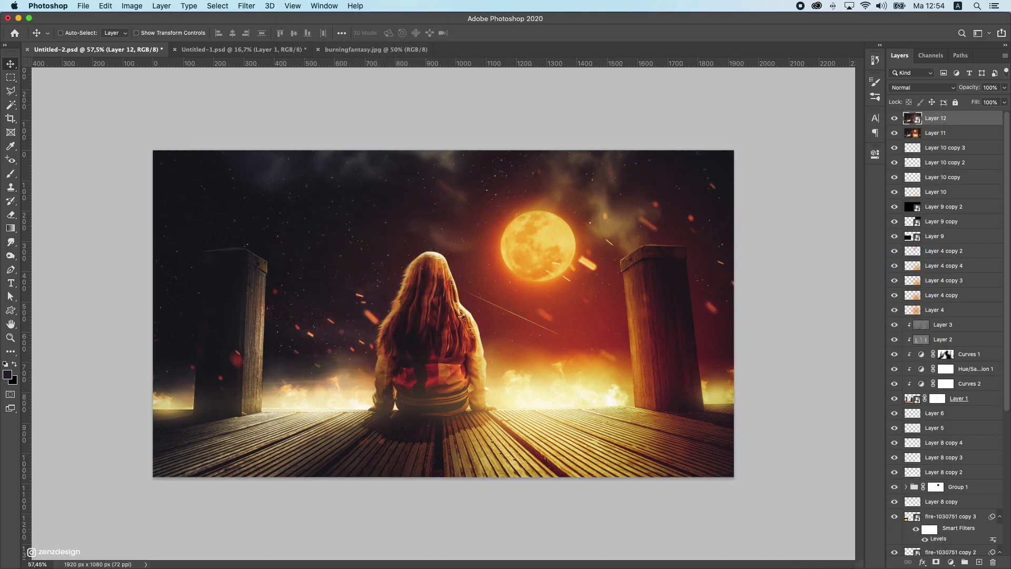
Add a Curves adjustment layer with the white point at input 242 and the black point at input 9.
left_click(952, 560)
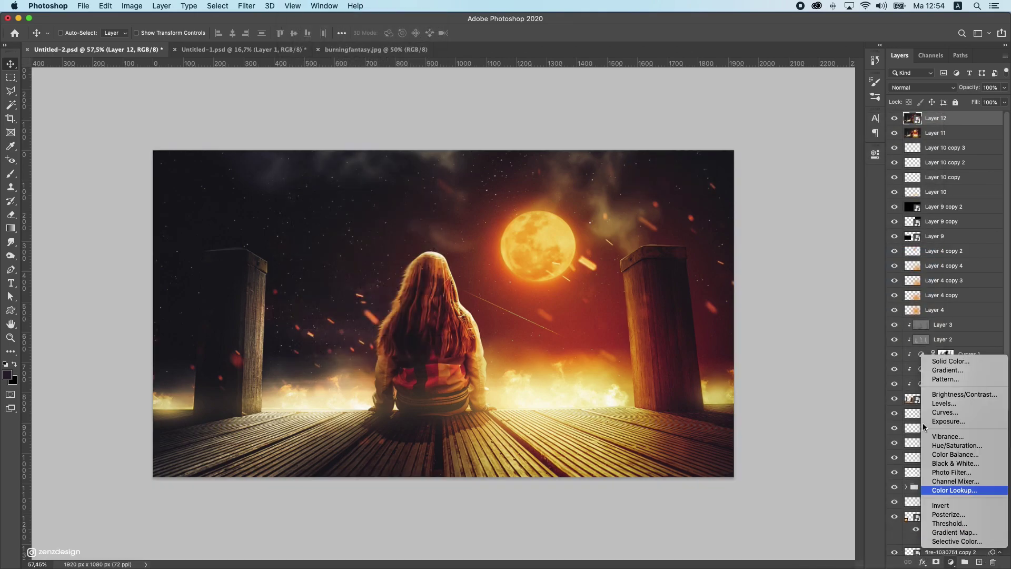
left_click(956, 414)
left_click_drag(845, 214, 841, 211)
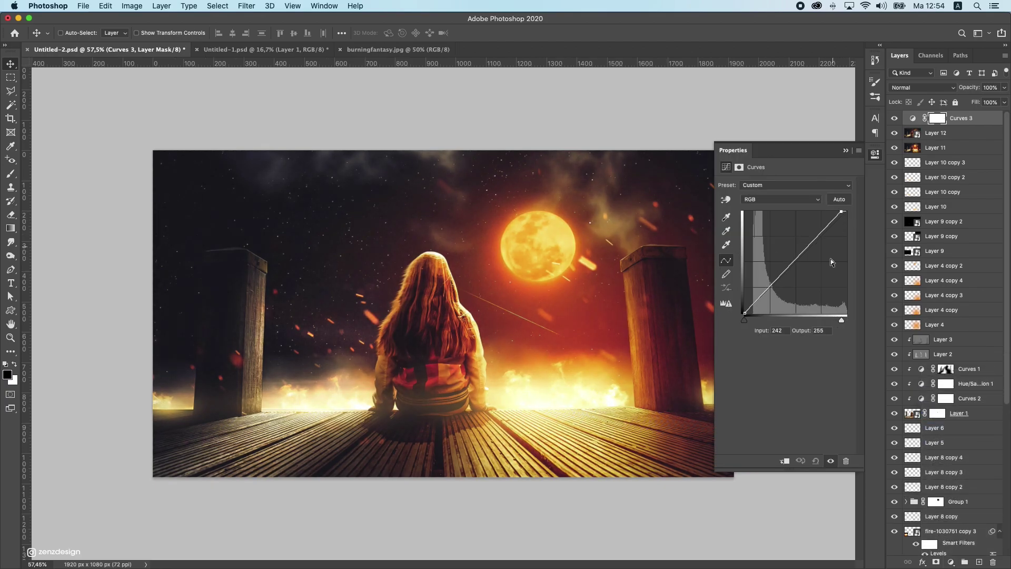
left_click_drag(746, 310, 753, 315)
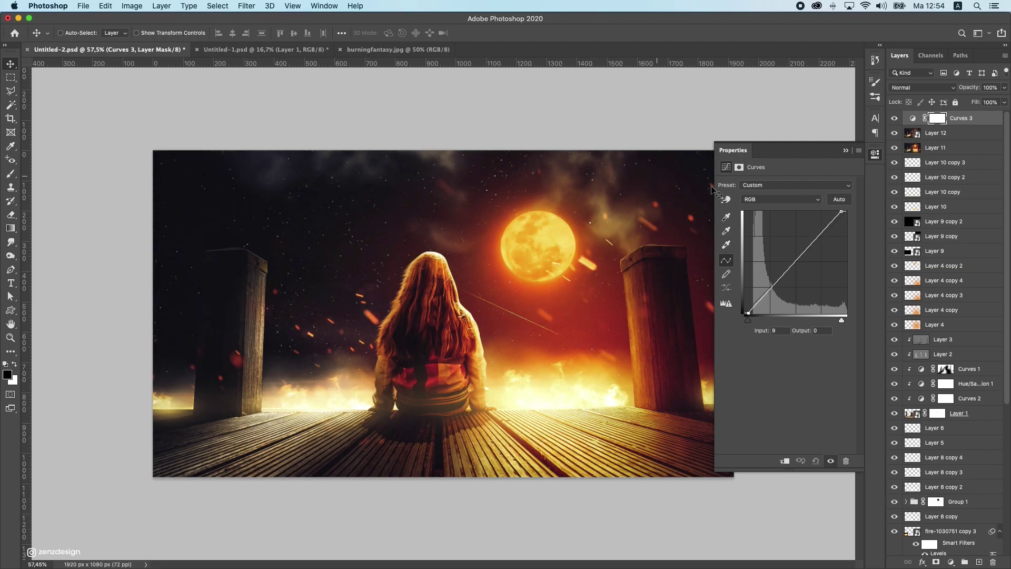
Lower the opacity of the Curves 3 adjustment layer to 54%.
left_click(1004, 87)
left_click_drag(1004, 99, 988, 101)
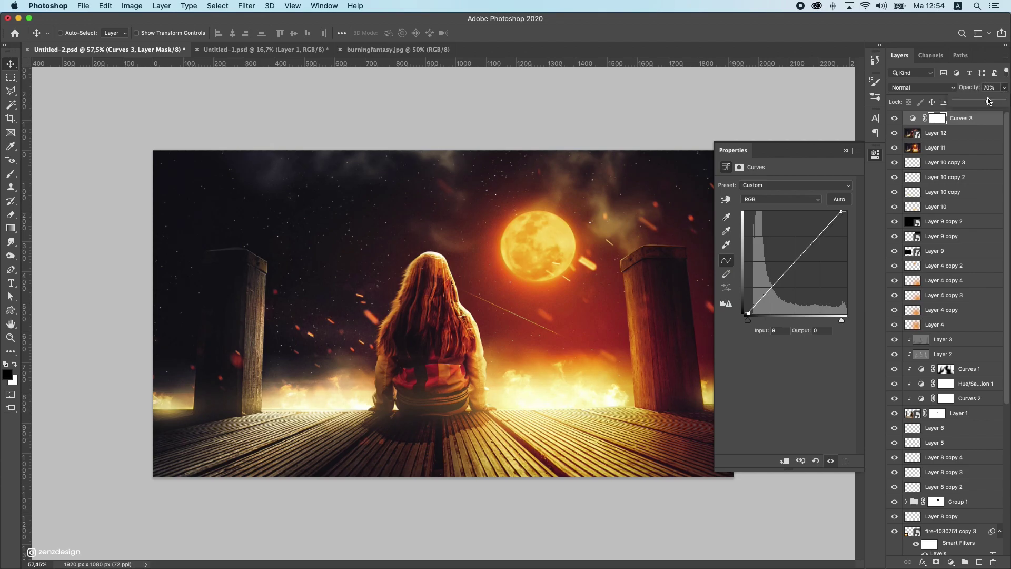
left_click(974, 134)
left_click(974, 124)
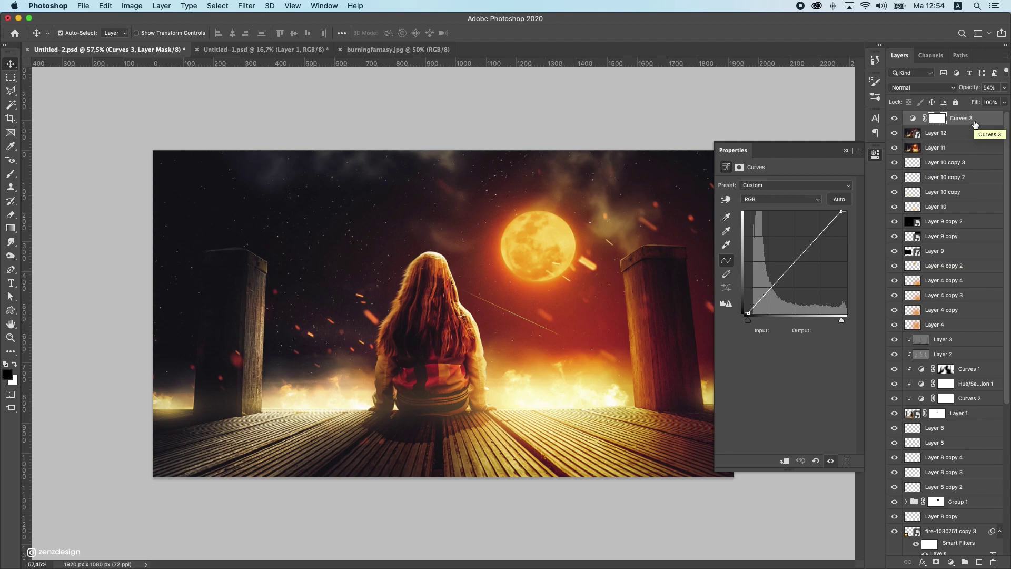
Stamp the Curves-adjusted artwork into another merged layer on top and convert that layer to a smart object.
key("super+alt+shift+e")
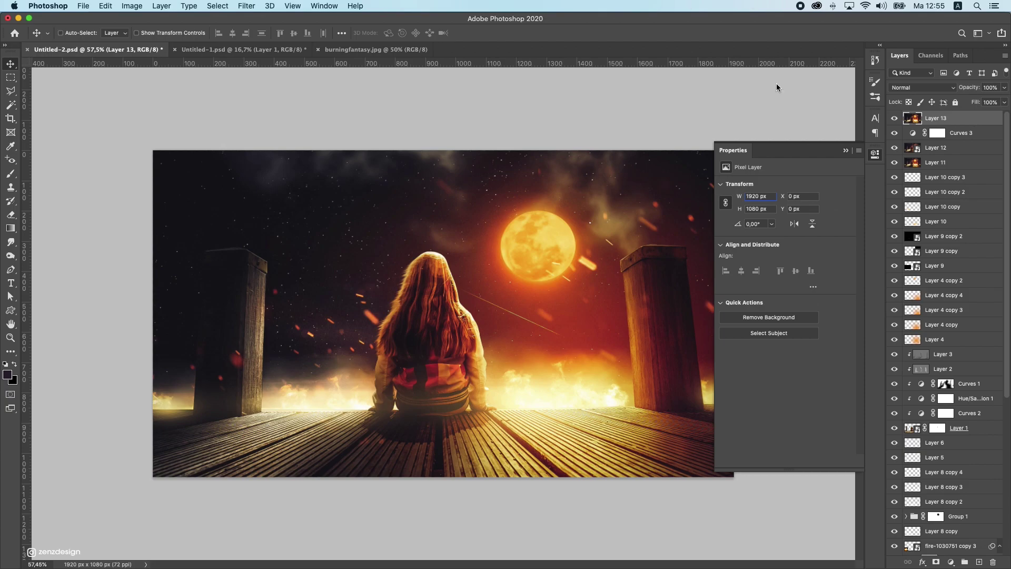
left_click_drag(425, 206, 386, 59)
right_click(942, 119)
left_click(896, 252)
Apply a Camera Raw filter to Layer 13 with Highlights +30, Shadows -33, Whites +38, Texture -37 and Clarity +24.
left_click(246, 6)
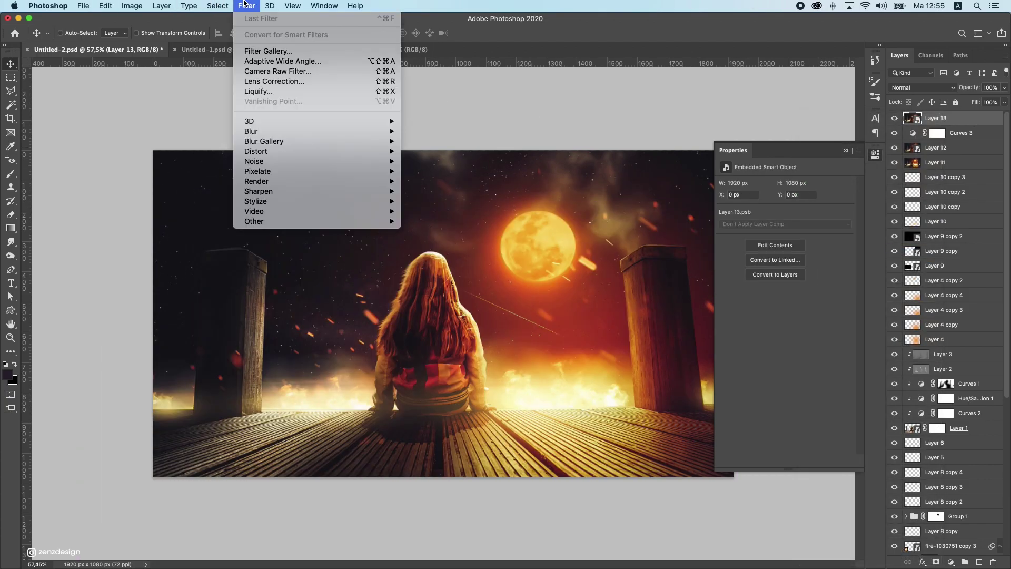
left_click(299, 71)
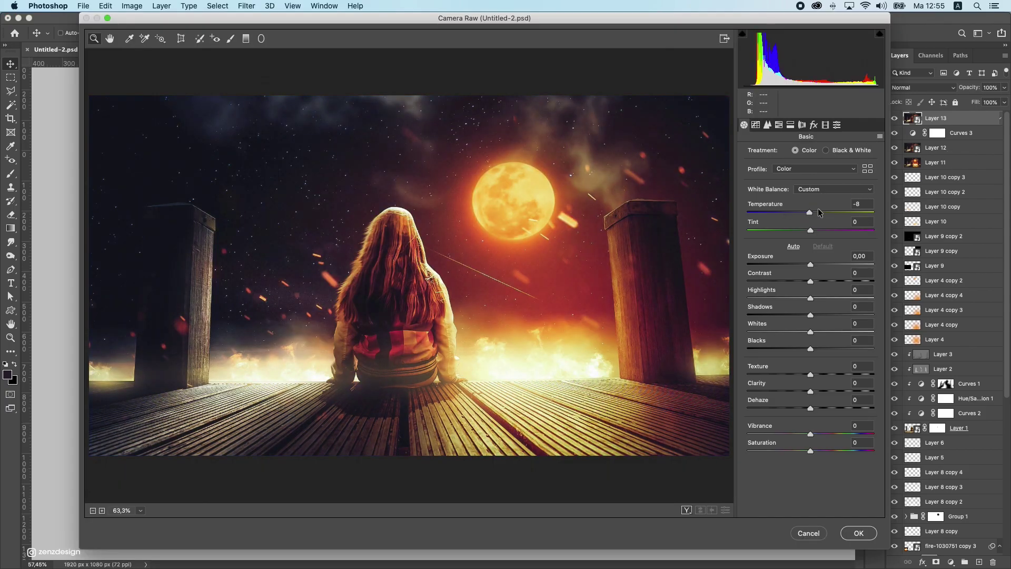
left_click_drag(810, 230, 767, 224)
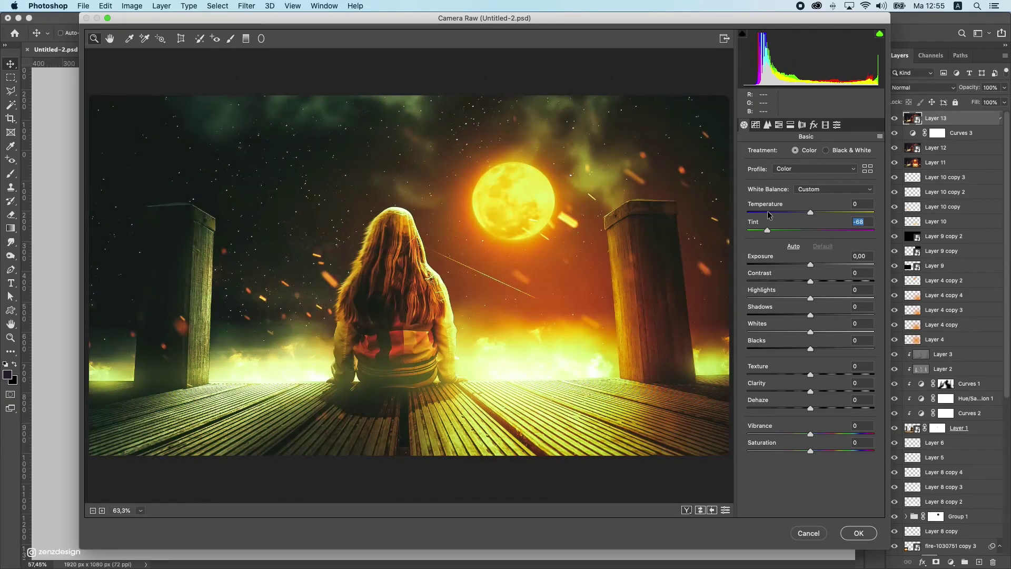
key("super+z")
left_click_drag(814, 262, 812, 406)
double_click(785, 262)
double_click(789, 280)
key("super+z")
double_click(810, 408)
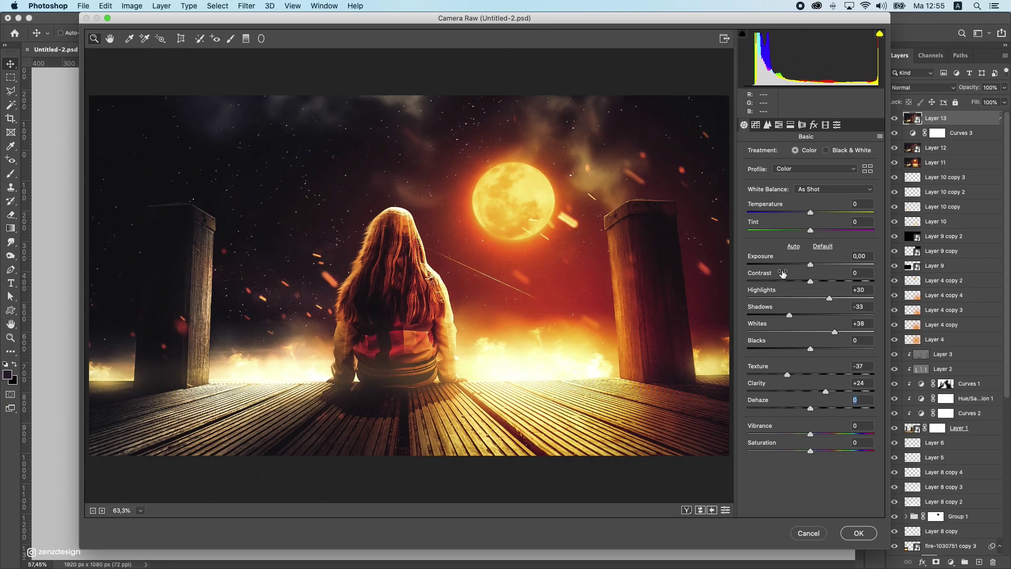
Smooth the image with luminance noise reduction in Camera Raw's detail settings.
left_click(768, 127)
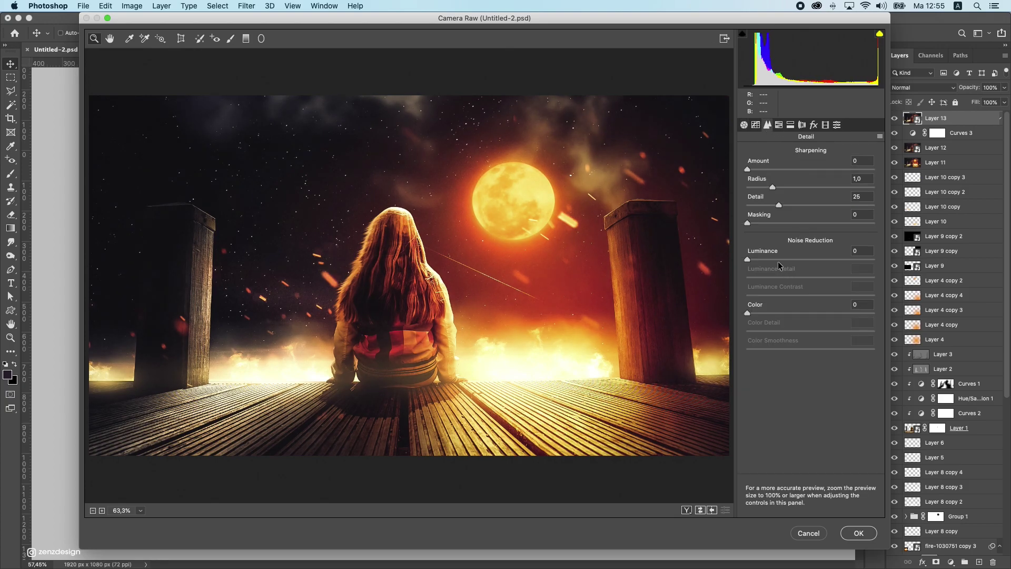
left_click(795, 259)
left_click_drag(832, 269, 814, 269)
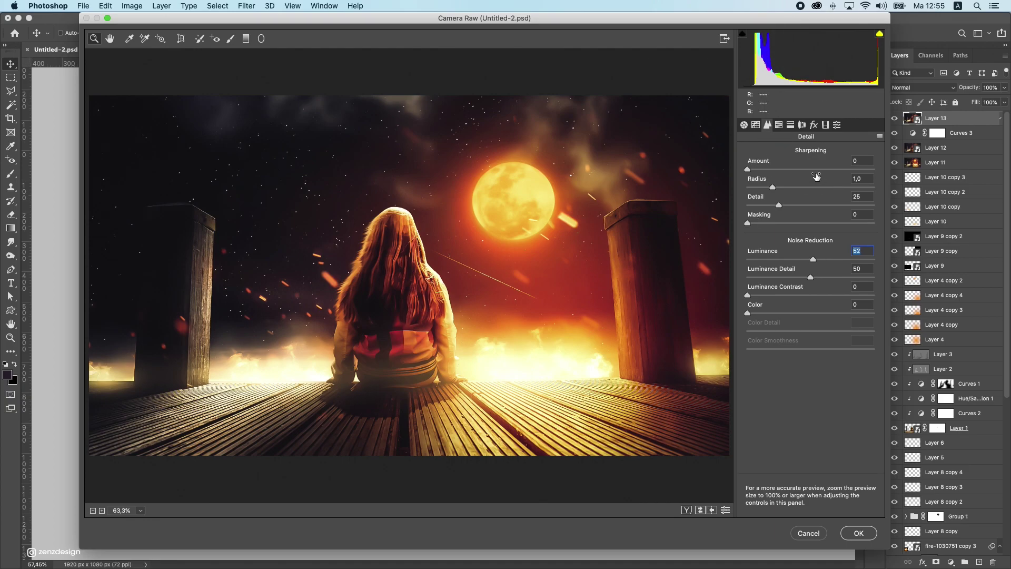
left_click_drag(806, 266, 798, 266)
Set the HSL luminance of Reds to +8, Oranges to +2 and Yellows to +12, with Aquas at 0.
left_click(802, 125)
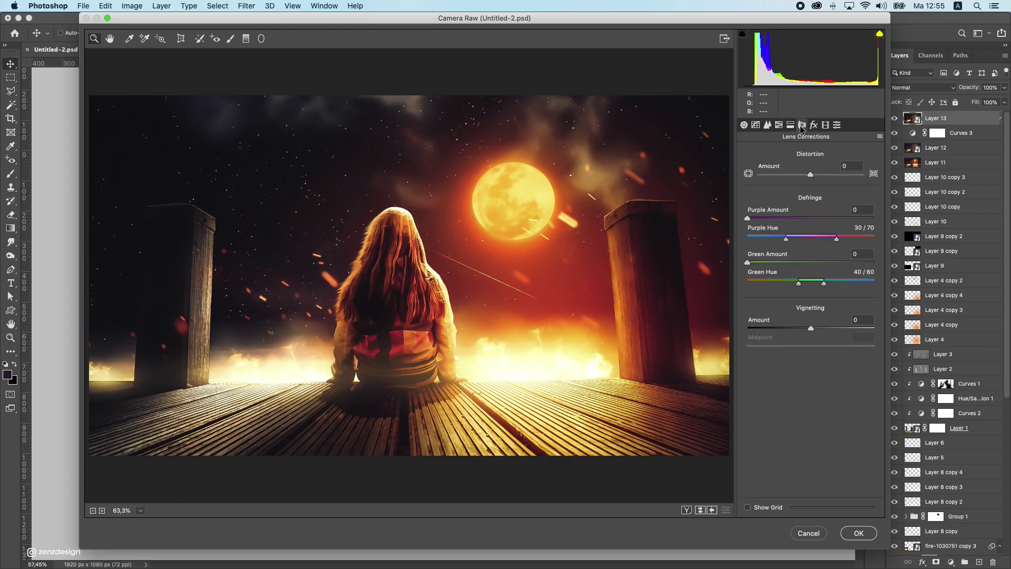
left_click(815, 124)
left_click(790, 125)
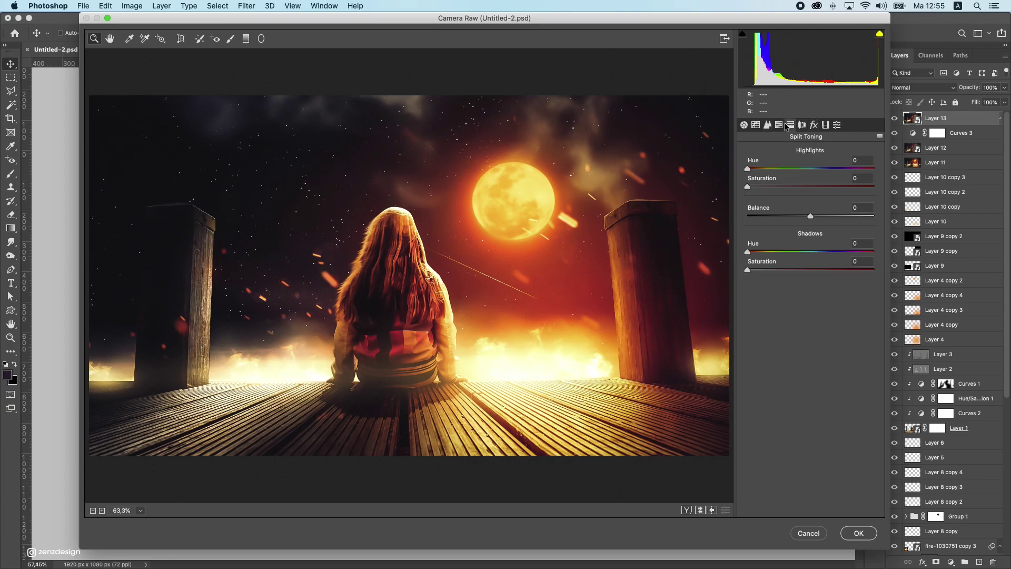
left_click(780, 125)
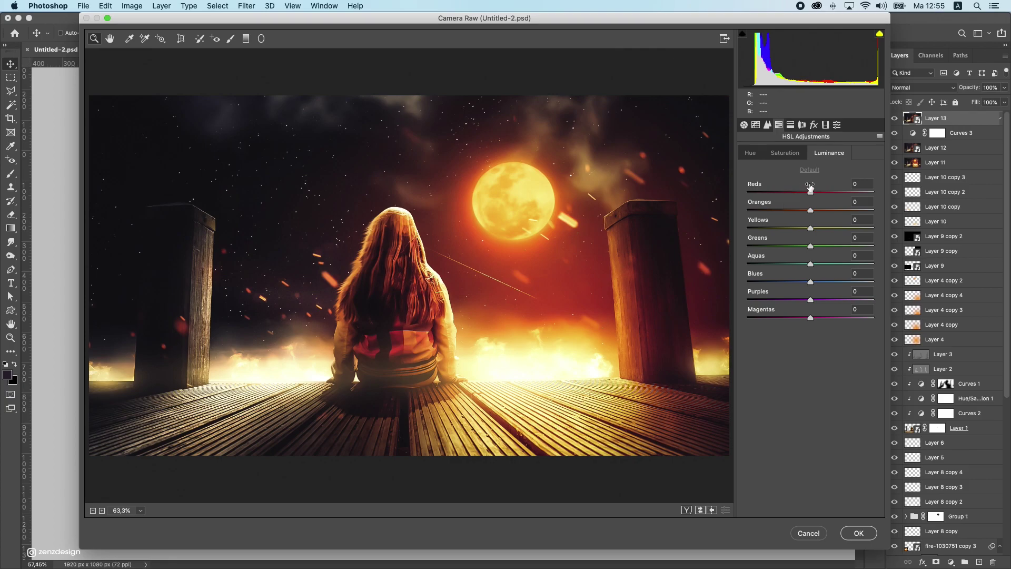
left_click_drag(810, 187, 728, 252)
double_click(852, 210)
double_click(859, 246)
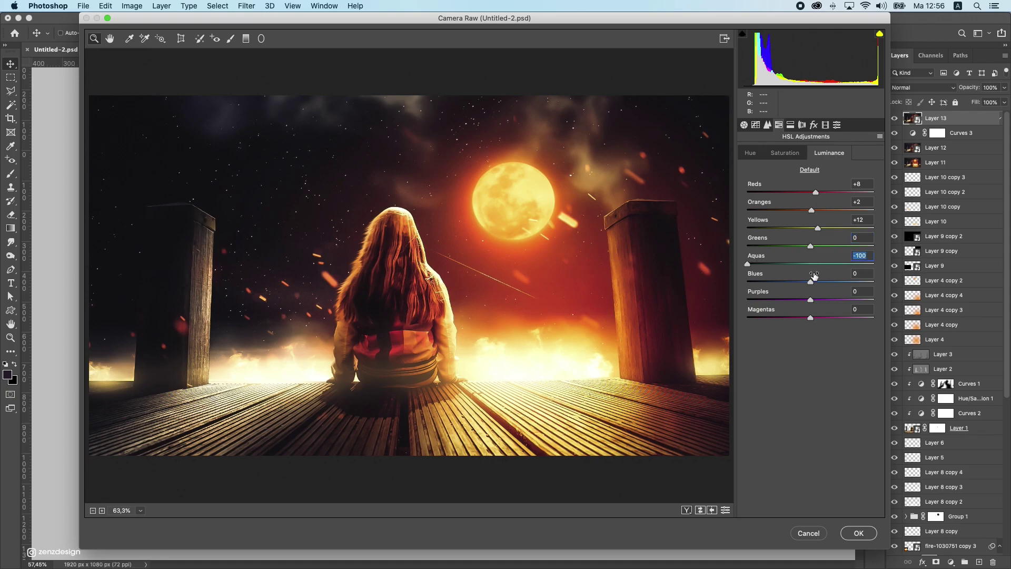
type("0")
key("Tab")
Try different HSL luminance amounts for Purples and Magentas, returning each to 0.
left_click_drag(823, 303, 731, 300)
type("0")
left_click_drag(812, 317, 763, 285)
key("Tab")
type("0")
Lower the HSL saturation of Reds to -13 and Oranges to -56, checking the image at reduced size.
left_click(785, 152)
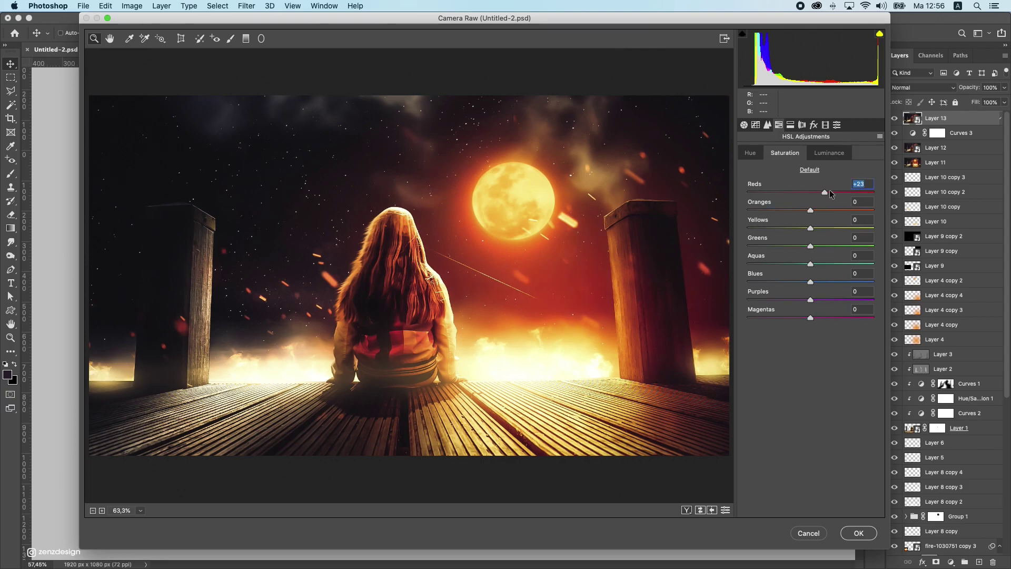
left_click_drag(811, 193, 753, 206)
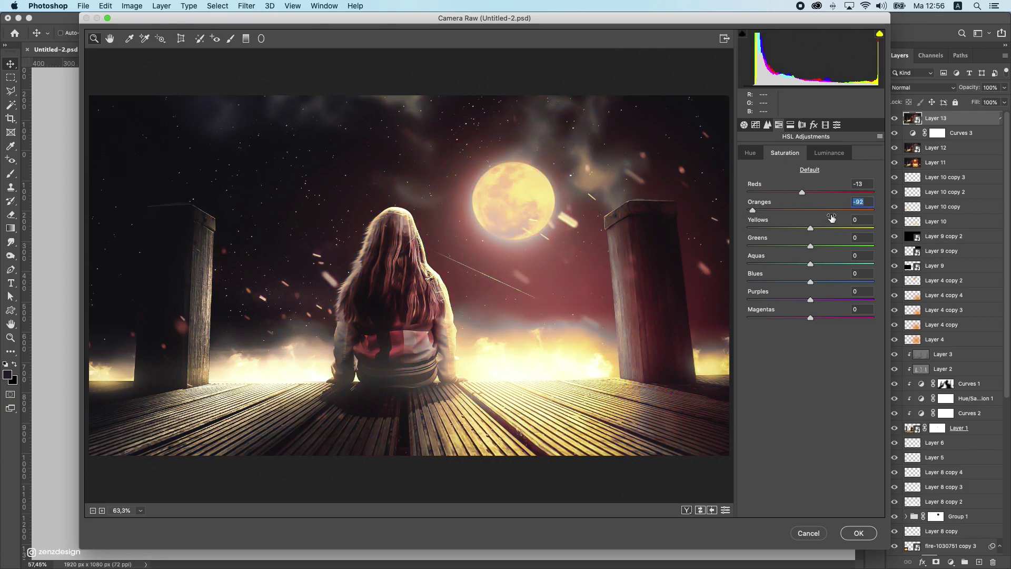
left_click_drag(783, 206, 798, 217)
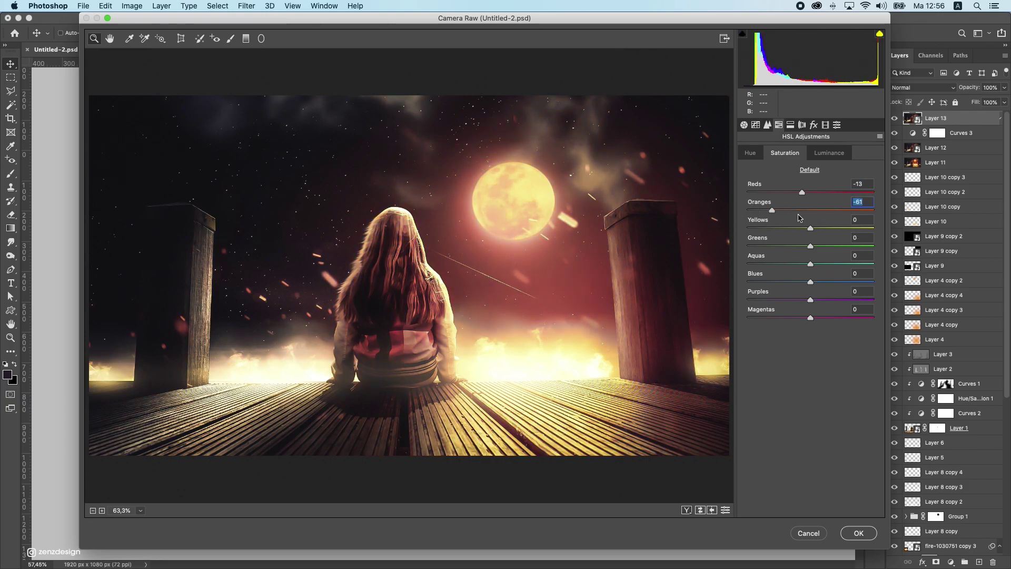
left_click(389, 281, "alt")
left_click(389, 280, "alt")
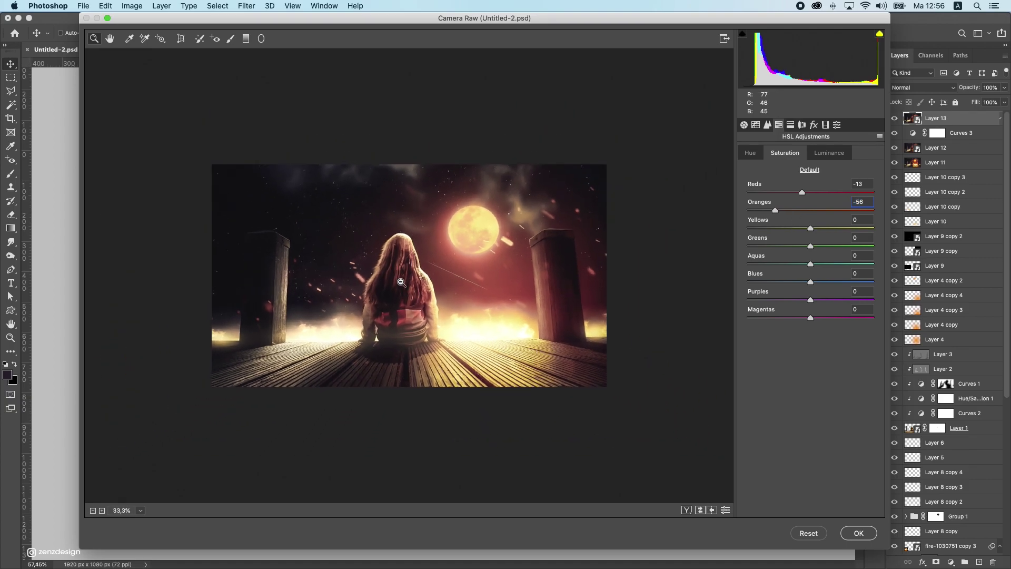
left_click(388, 280, "alt")
left_click(549, 265)
left_click(549, 266)
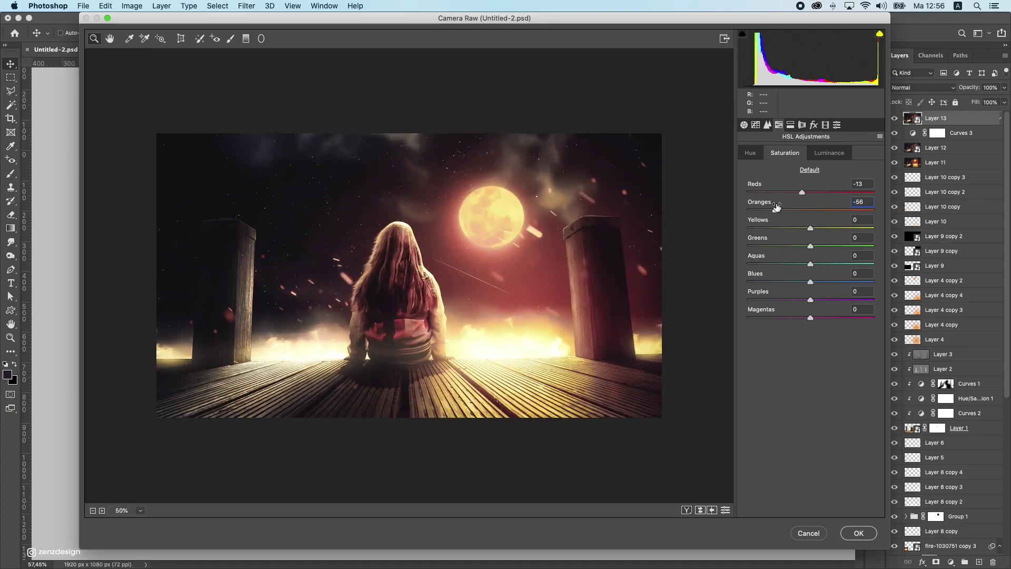
Set the HSL saturation of Oranges to -16, Yellows to -12 and Reds to -14.
left_click_drag(777, 206, 764, 236)
scroll(462, 320, "down", 5)
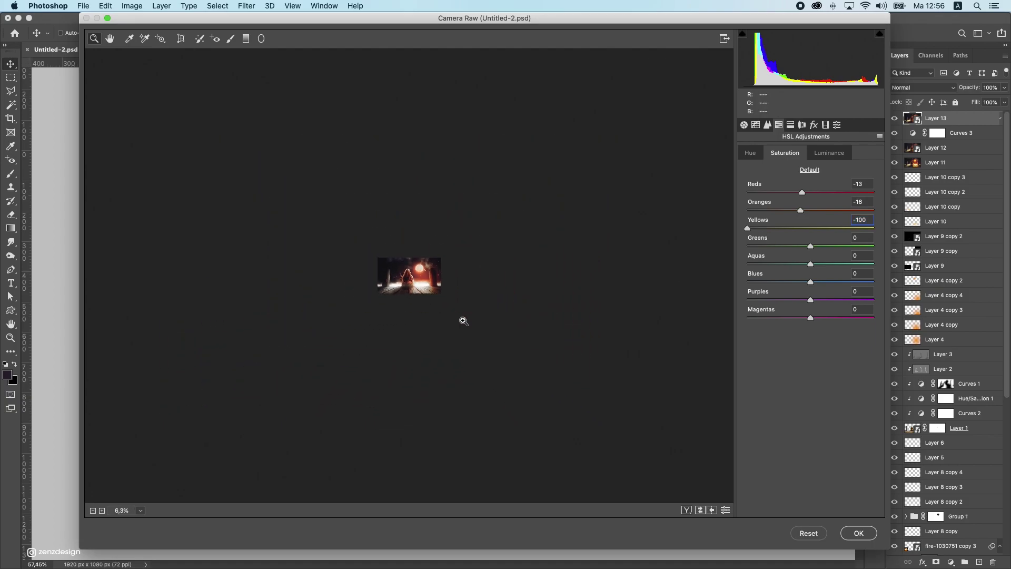
scroll(462, 320, "up", 5)
left_click_drag(774, 221, 838, 241)
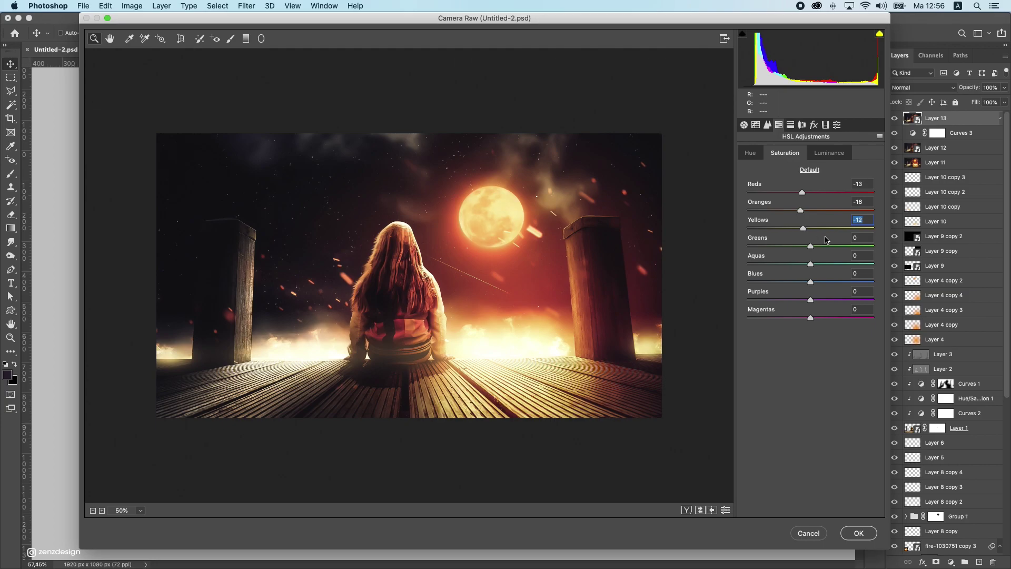
left_click_drag(802, 192, 819, 193)
left_click_drag(765, 247, 768, 247)
Try shifting the HSL hues of Reds, Oranges, Yellows, Greens and Aquas, resetting each to 0.
left_click(745, 154)
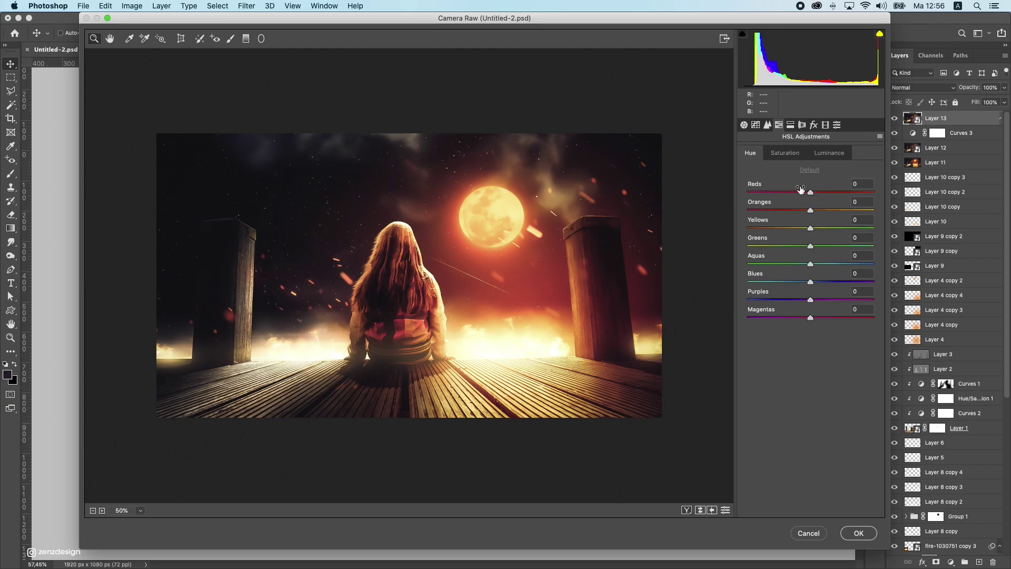
left_click_drag(800, 190, 888, 233)
double_click(787, 211)
double_click(873, 228)
double_click(862, 246)
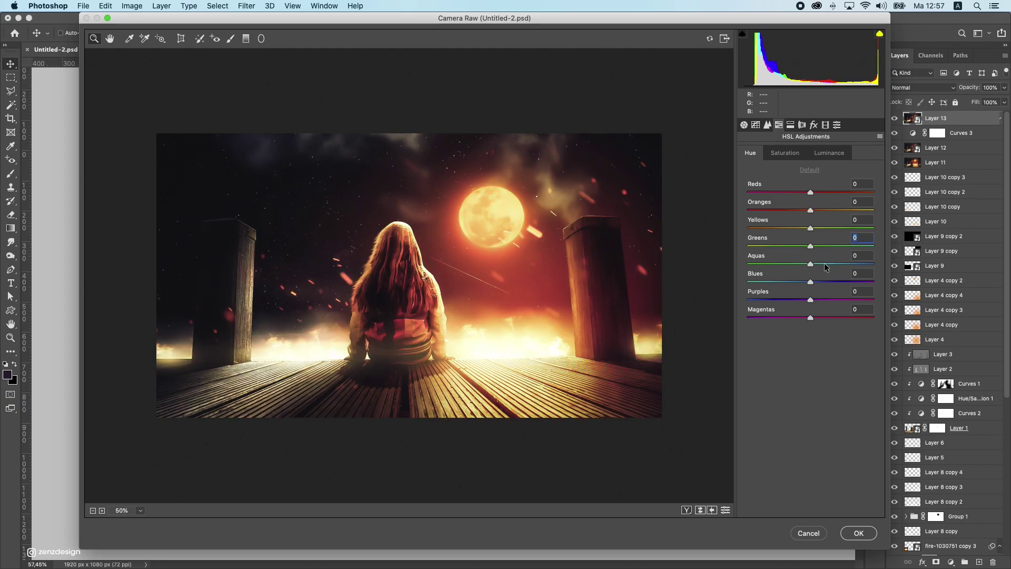
double_click(753, 263)
left_click_drag(811, 210, 837, 194)
double_click(747, 210)
double_click(835, 194)
Adjust the highlight saturation and the balance of Camera Raw's split toning.
left_click(792, 151)
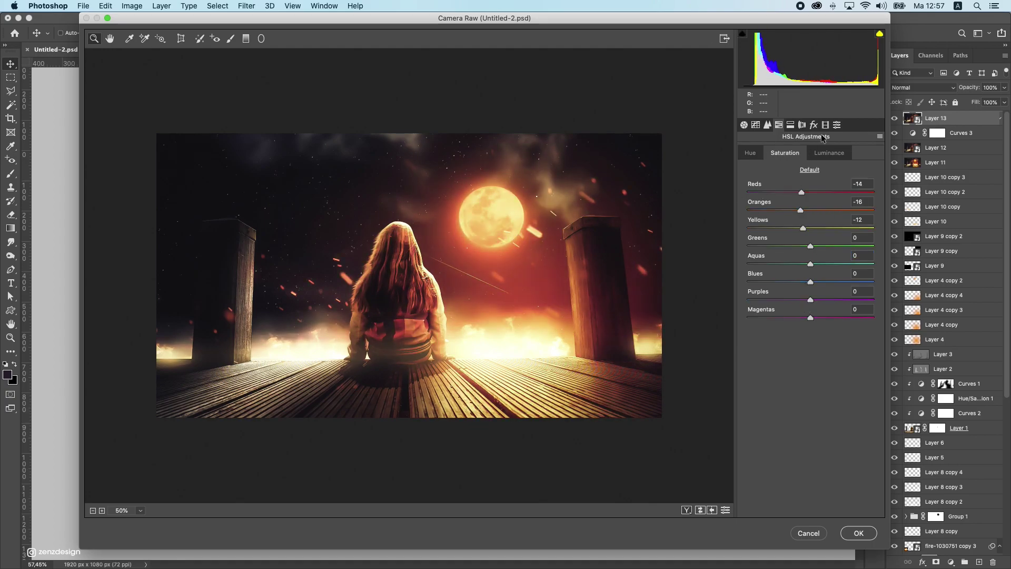
left_click(803, 125)
left_click(814, 125)
left_click(793, 124)
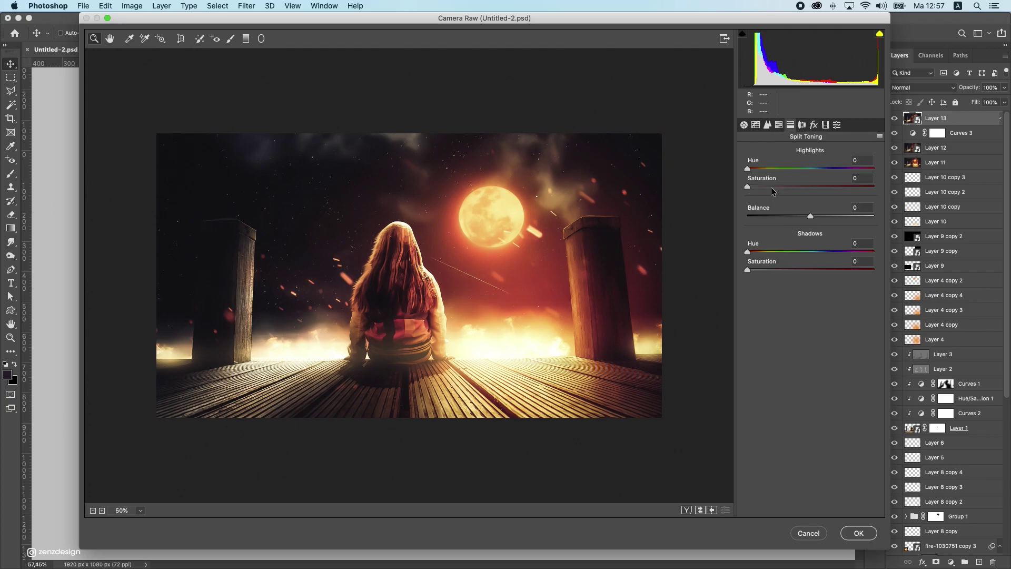
left_click_drag(747, 187, 756, 189)
left_click_drag(837, 221, 804, 218)
Set the lens vignetting amount to -41 and apply the Camera Raw filter.
left_click(778, 125)
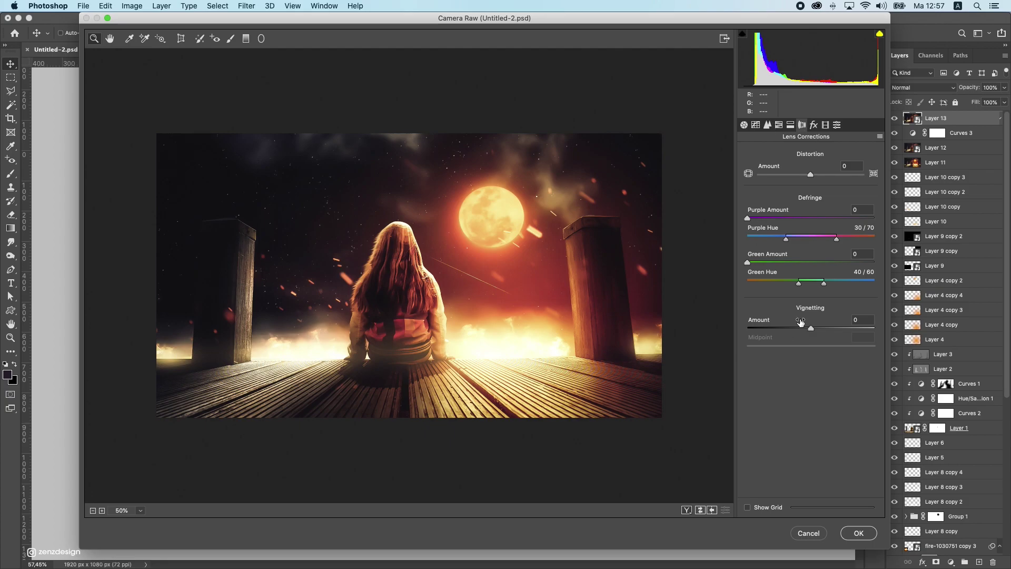
mouse_move(800, 323)
left_mouse_down()
mouse_move(738, 323)
mouse_move(874, 313)
mouse_move(717, 307)
mouse_move(822, 316)
mouse_move(752, 318)
mouse_move(784, 323)
left_mouse_up()
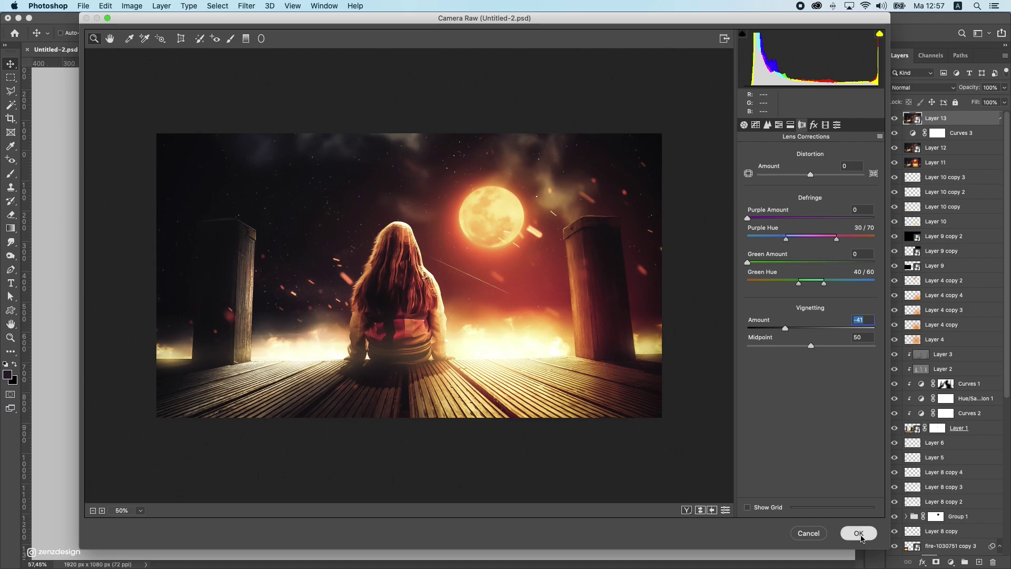
left_click(858, 533)
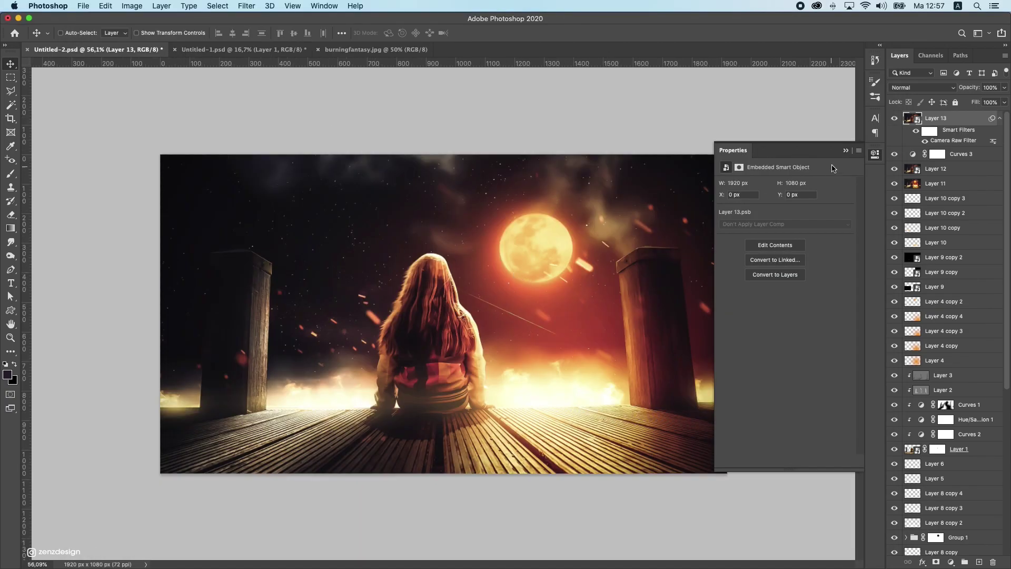
Compare the artwork with and without the graded Layer 13, collapsing the layer properties for an unobstructed view.
left_click(894, 119)
left_click(894, 120)
left_click(846, 150)
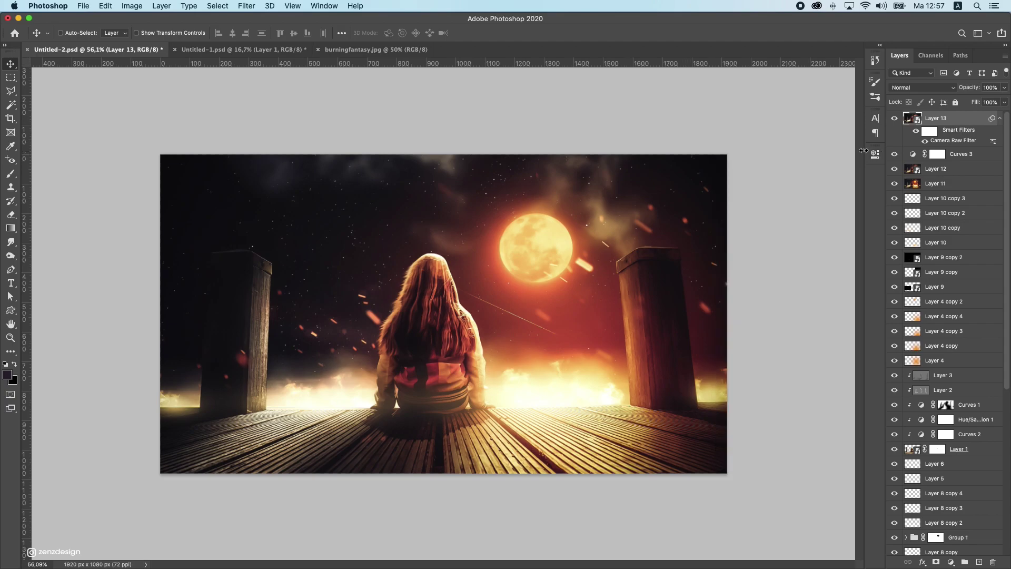
left_click(895, 120)
scroll(510, 326, "down", 10)
scroll(508, 326, "up", 10)
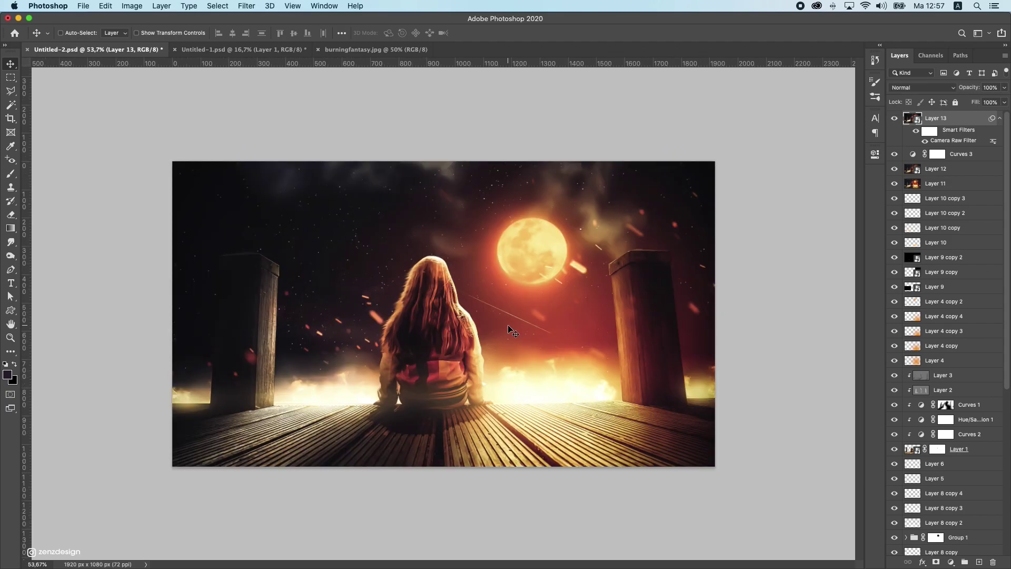
Change the area surrounding the canvas to dark gray.
right_click(723, 210)
left_click(748, 236)
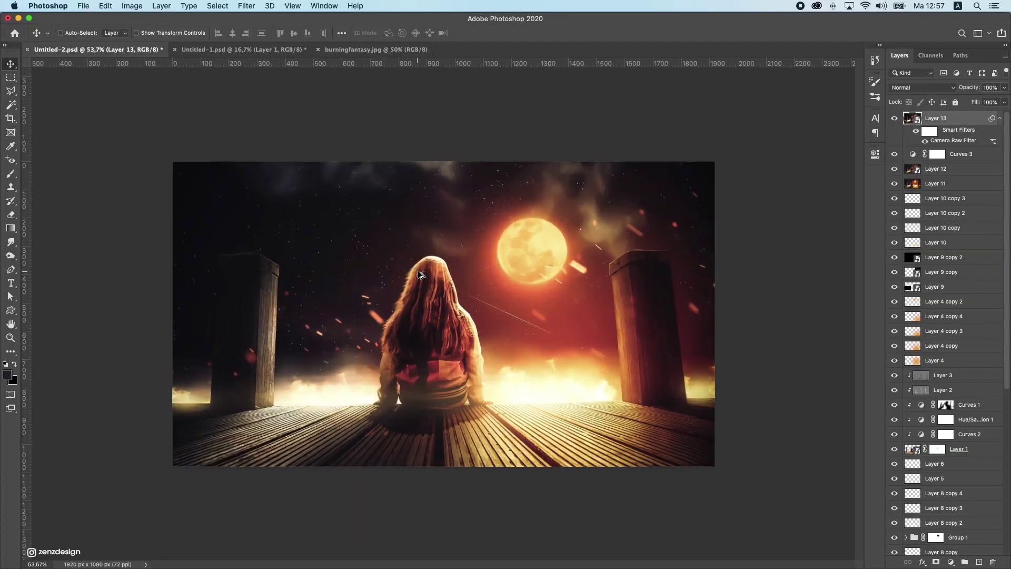